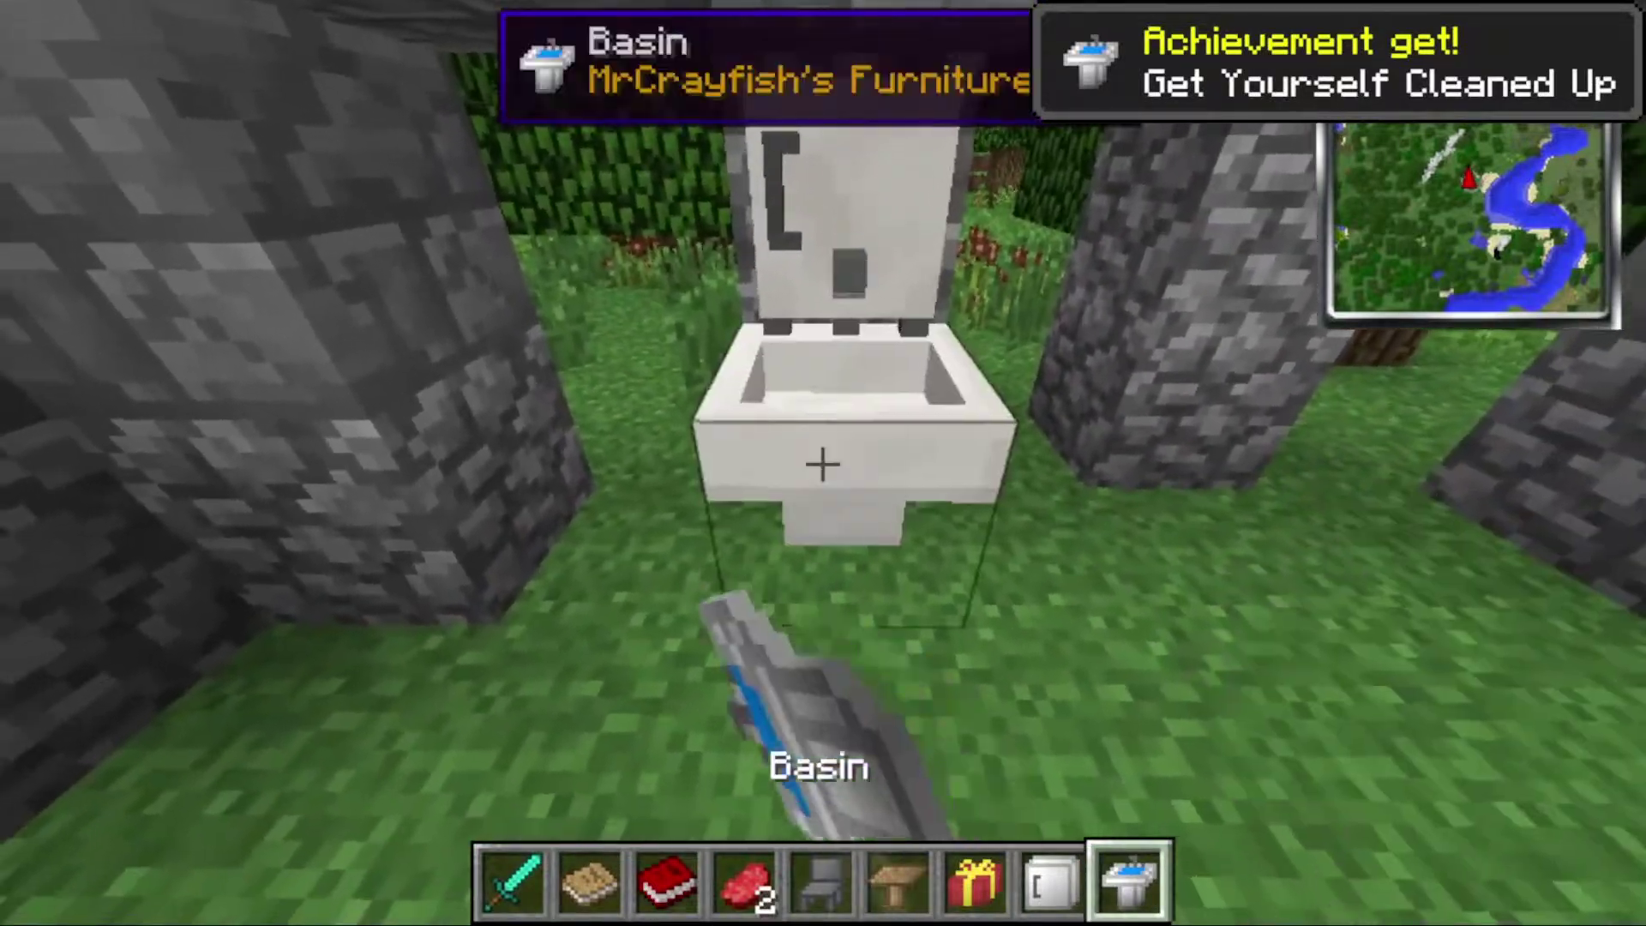
pyautogui.scroll(1, 823, 463)
pyautogui.click(823, 463)
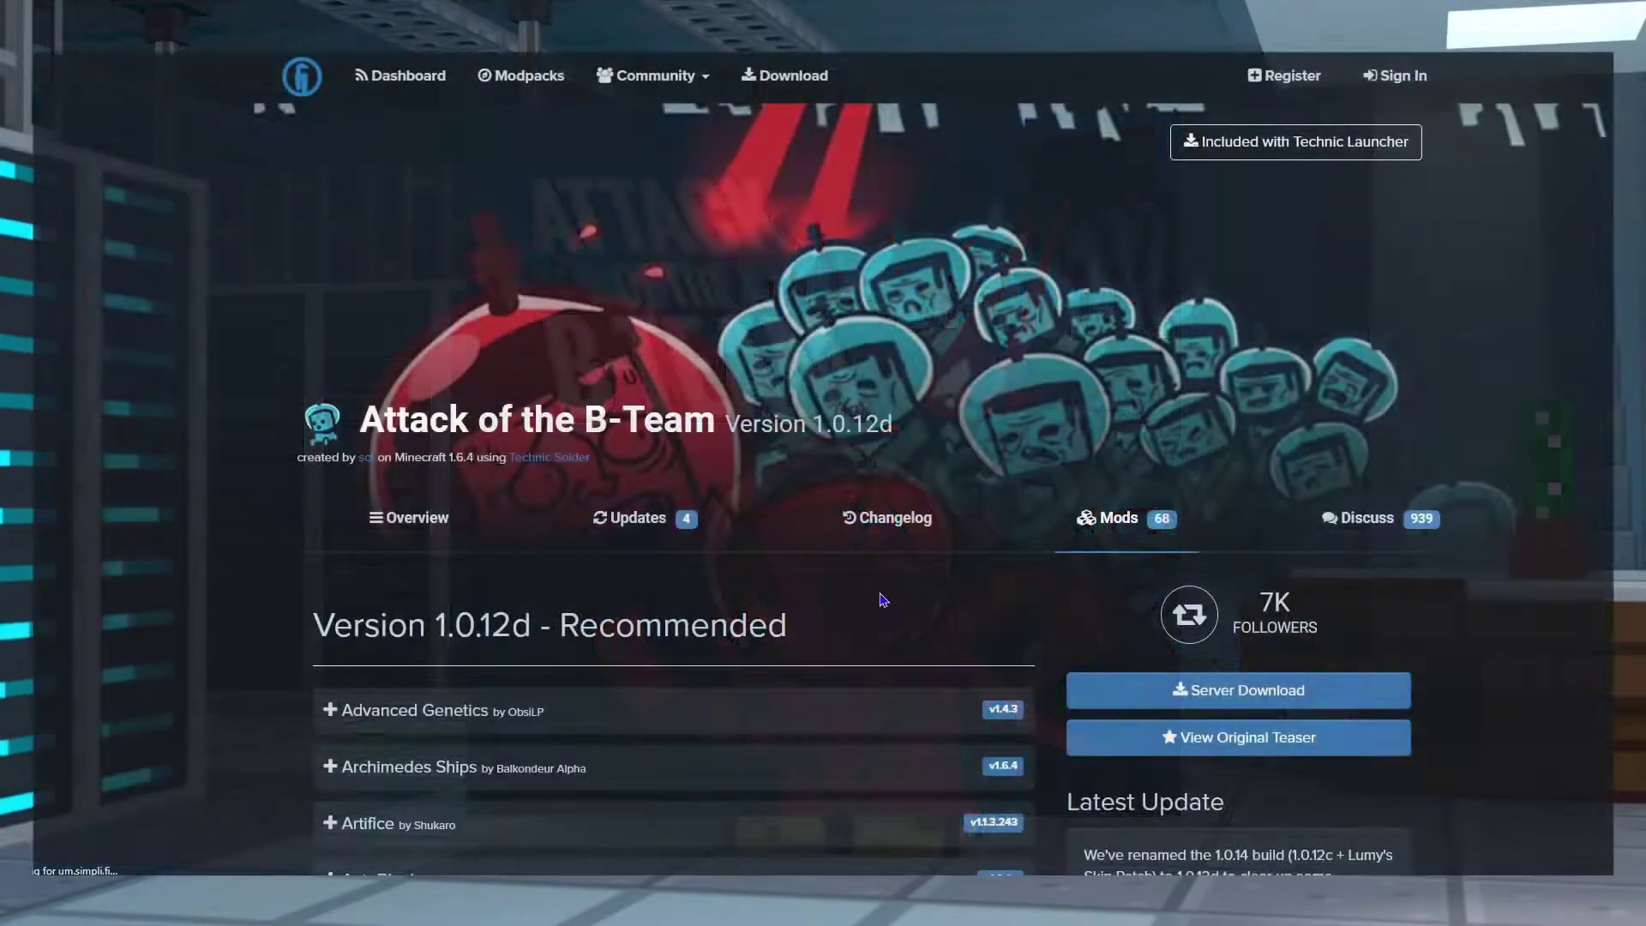
# Look through the Attack of the B-Team mod list and the description of its installation video.
pyautogui.scroll(-3, 1545, 299)
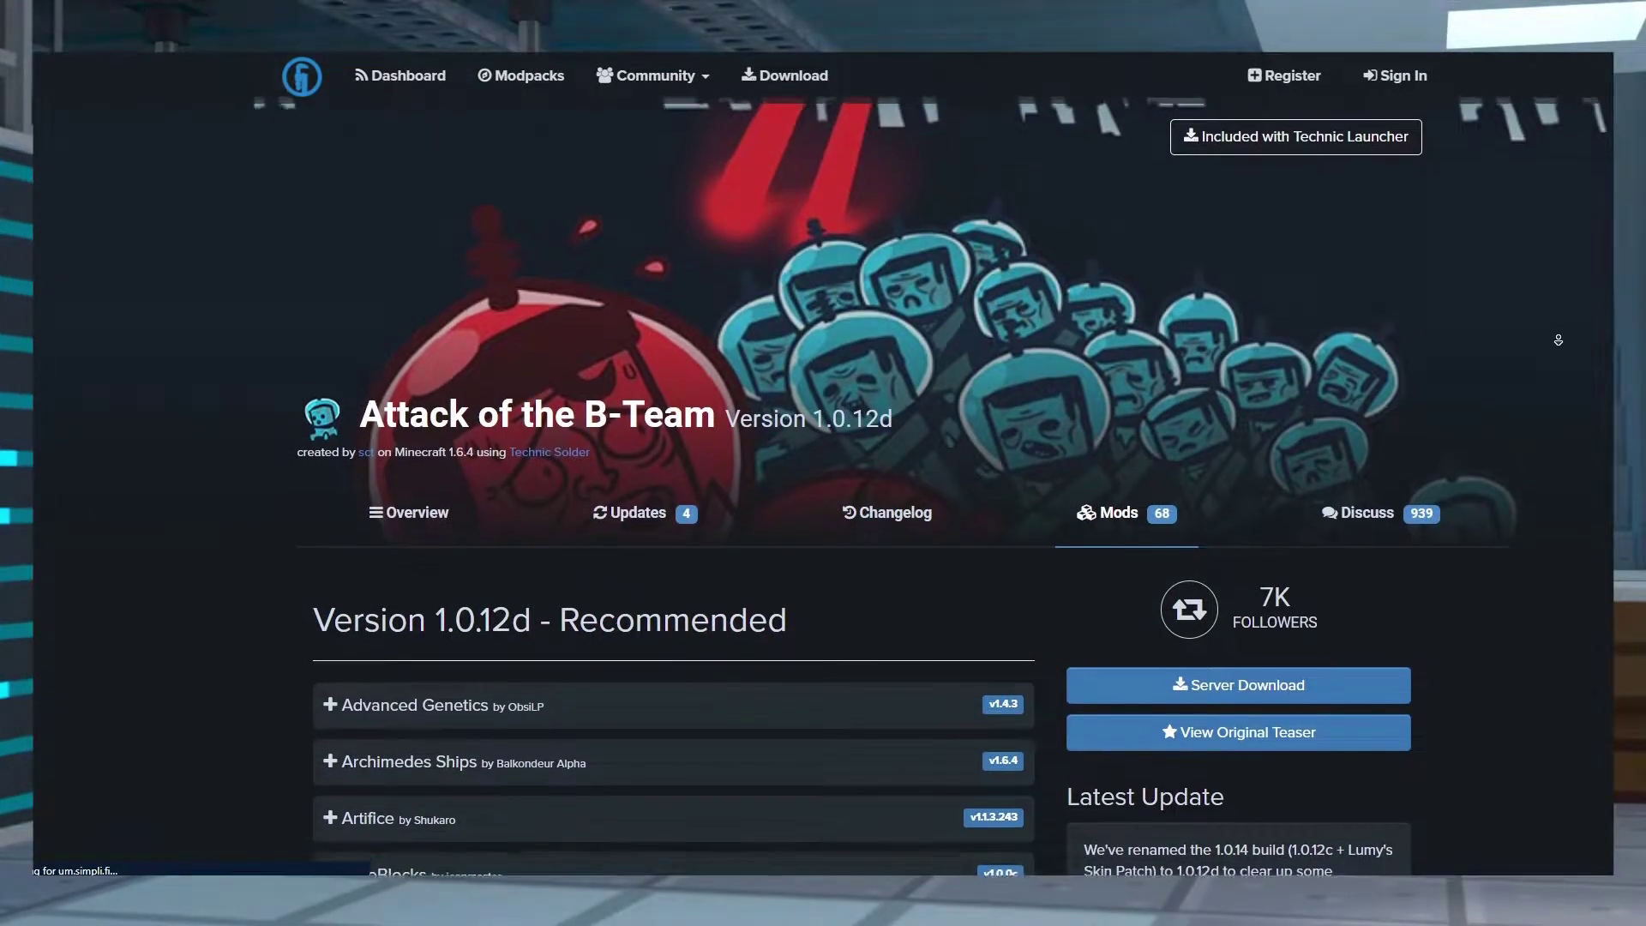
pyautogui.scroll(-3, 1559, 348)
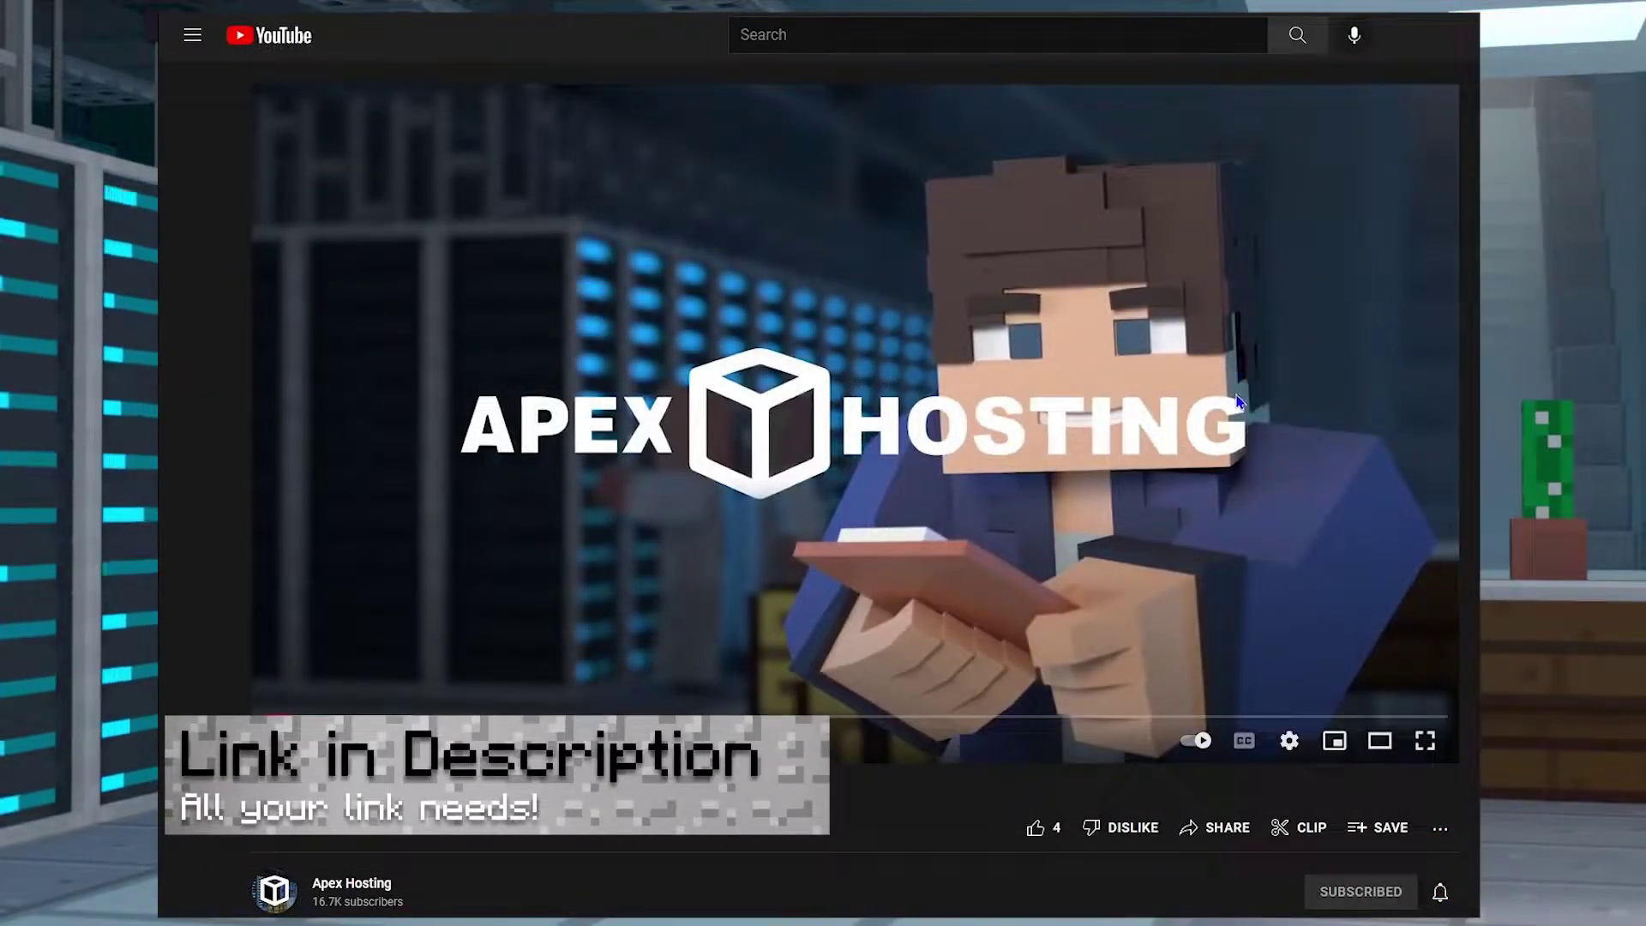
pyautogui.scroll(-5, 1295, 385)
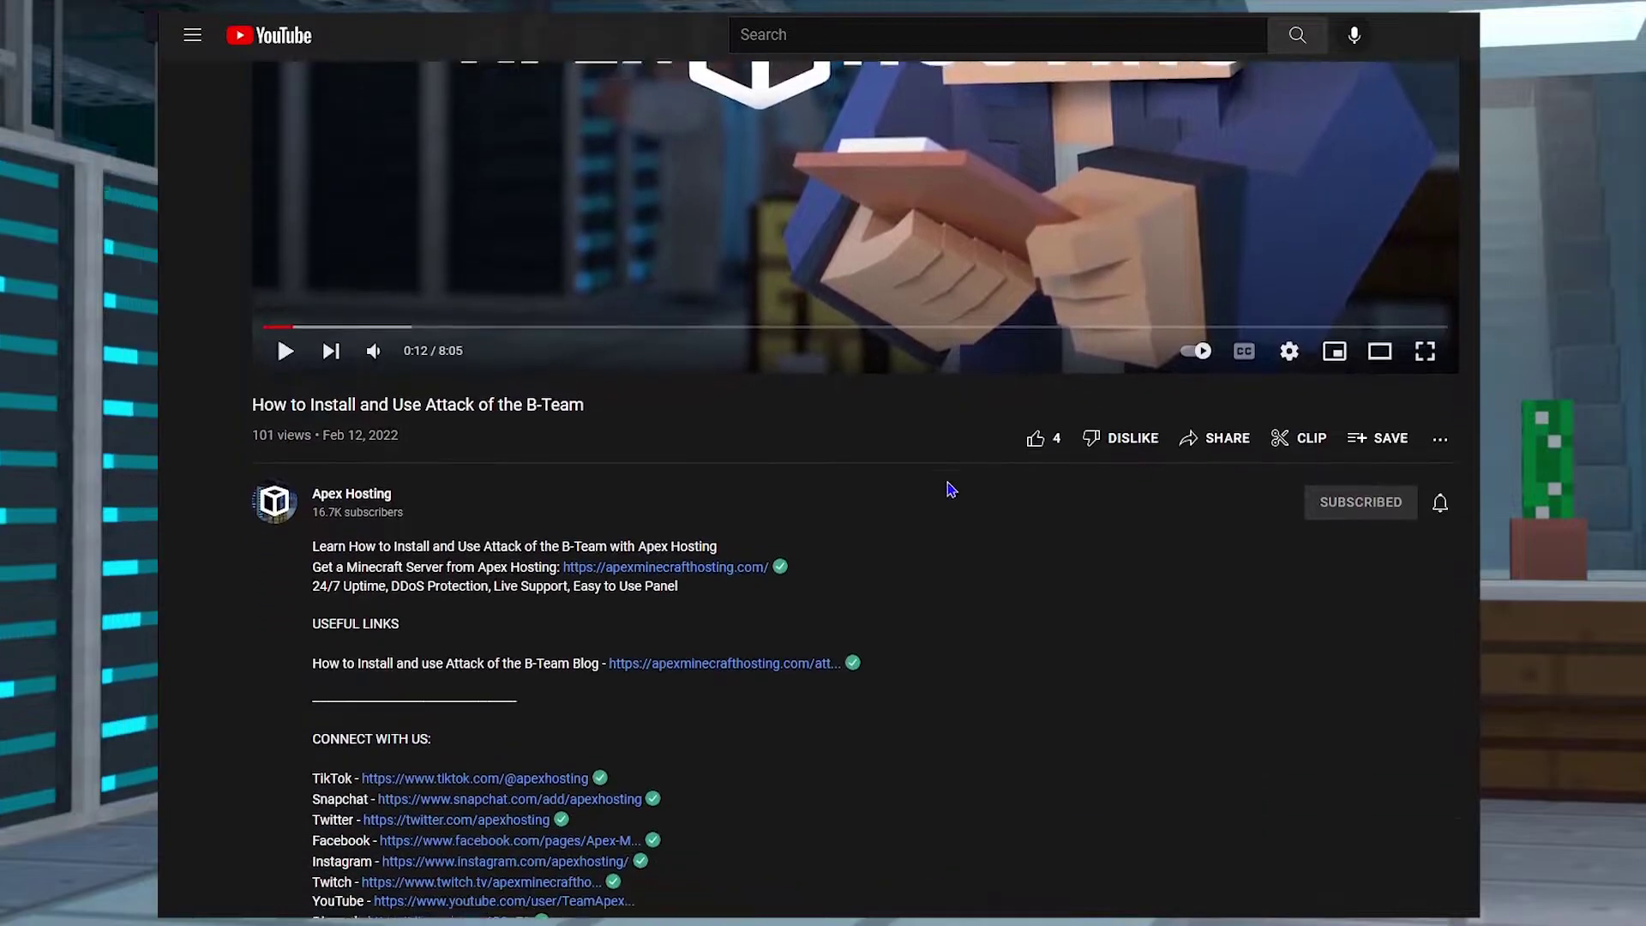
pyautogui.moveTo(311, 583); pyautogui.dragTo(851, 587)
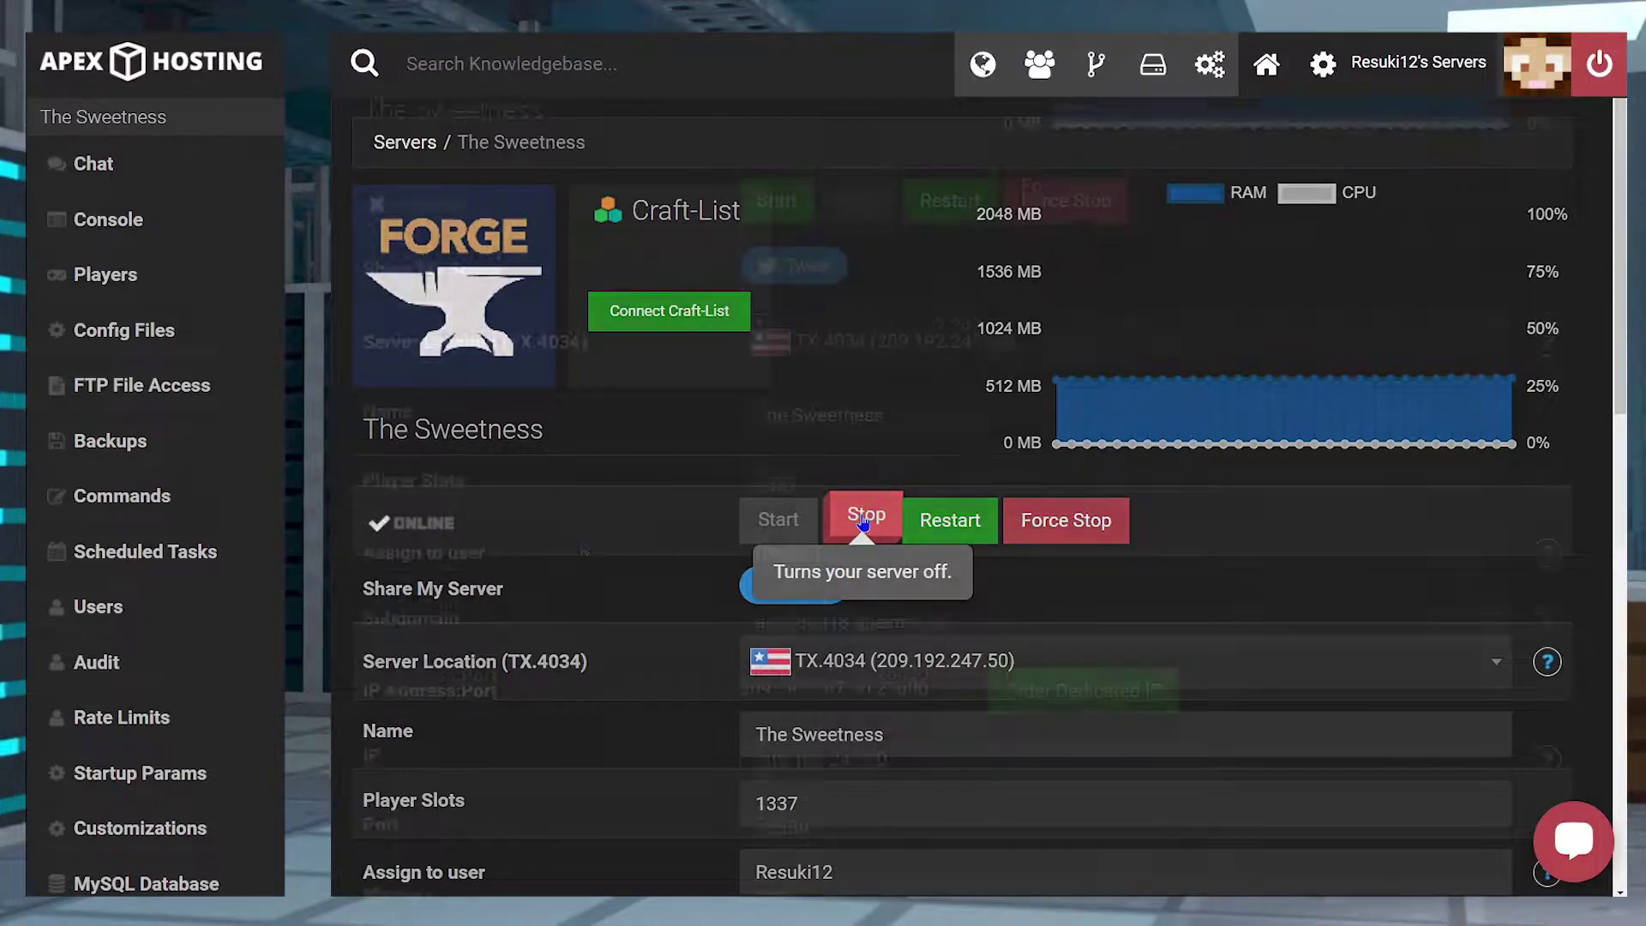
# Find the server's Game File setting and choose the Attack Of The B-Team modpack.
pyautogui.scroll(-10, 577, 544)
pyautogui.scroll(-2, 464, 651)
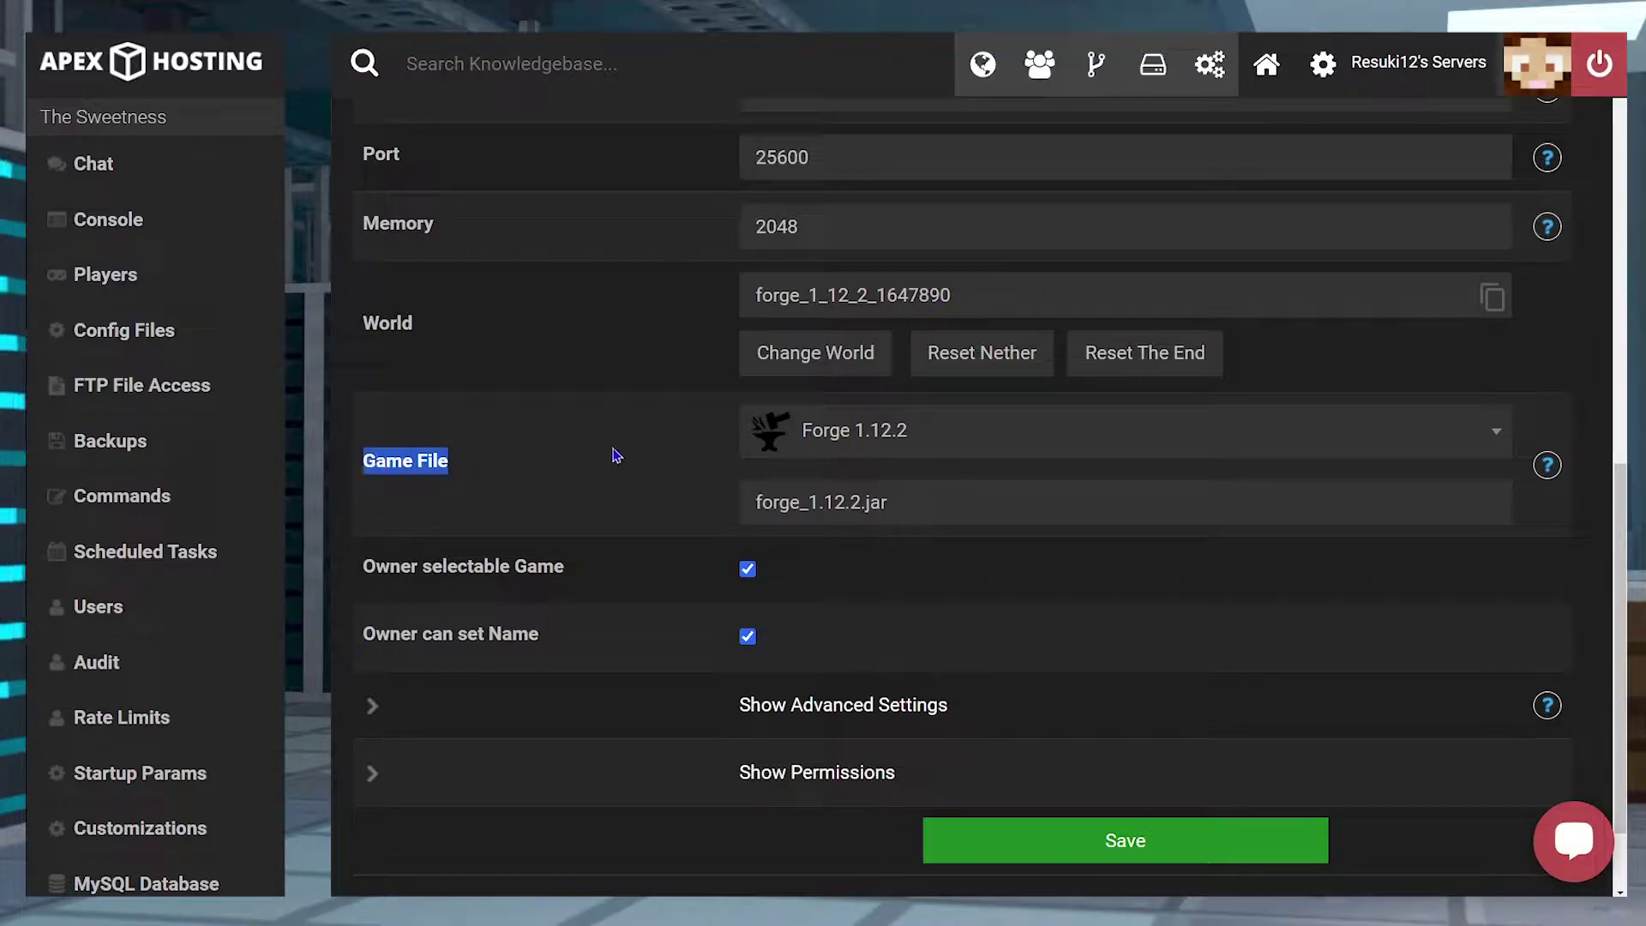
pyautogui.click(888, 447)
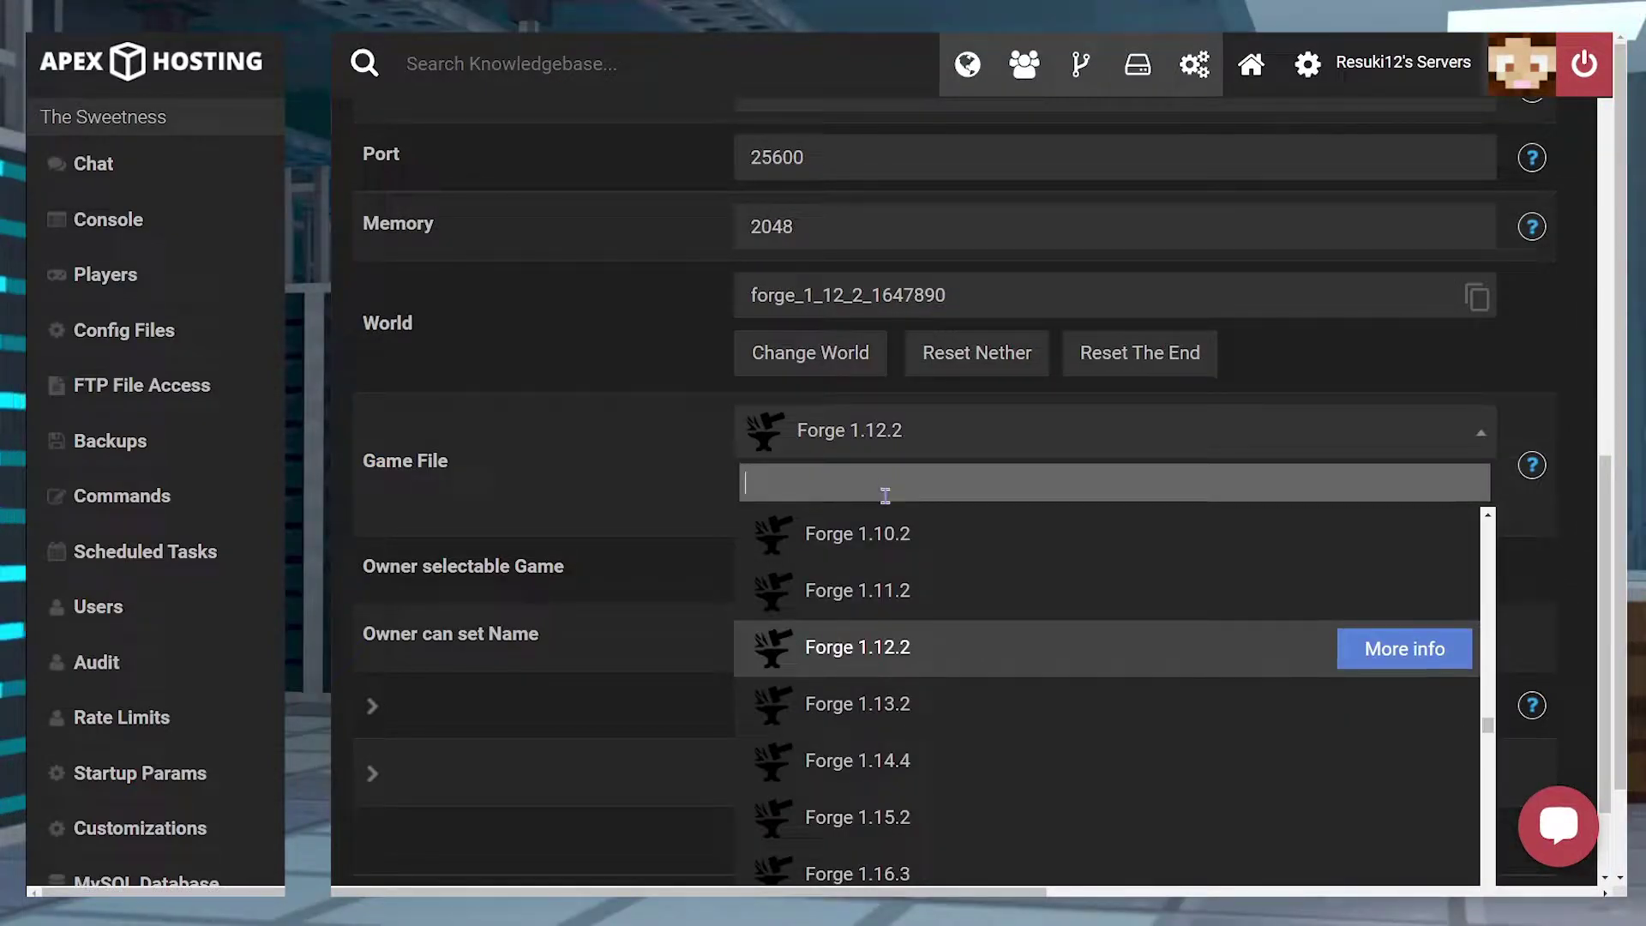
pyautogui.write('attack')
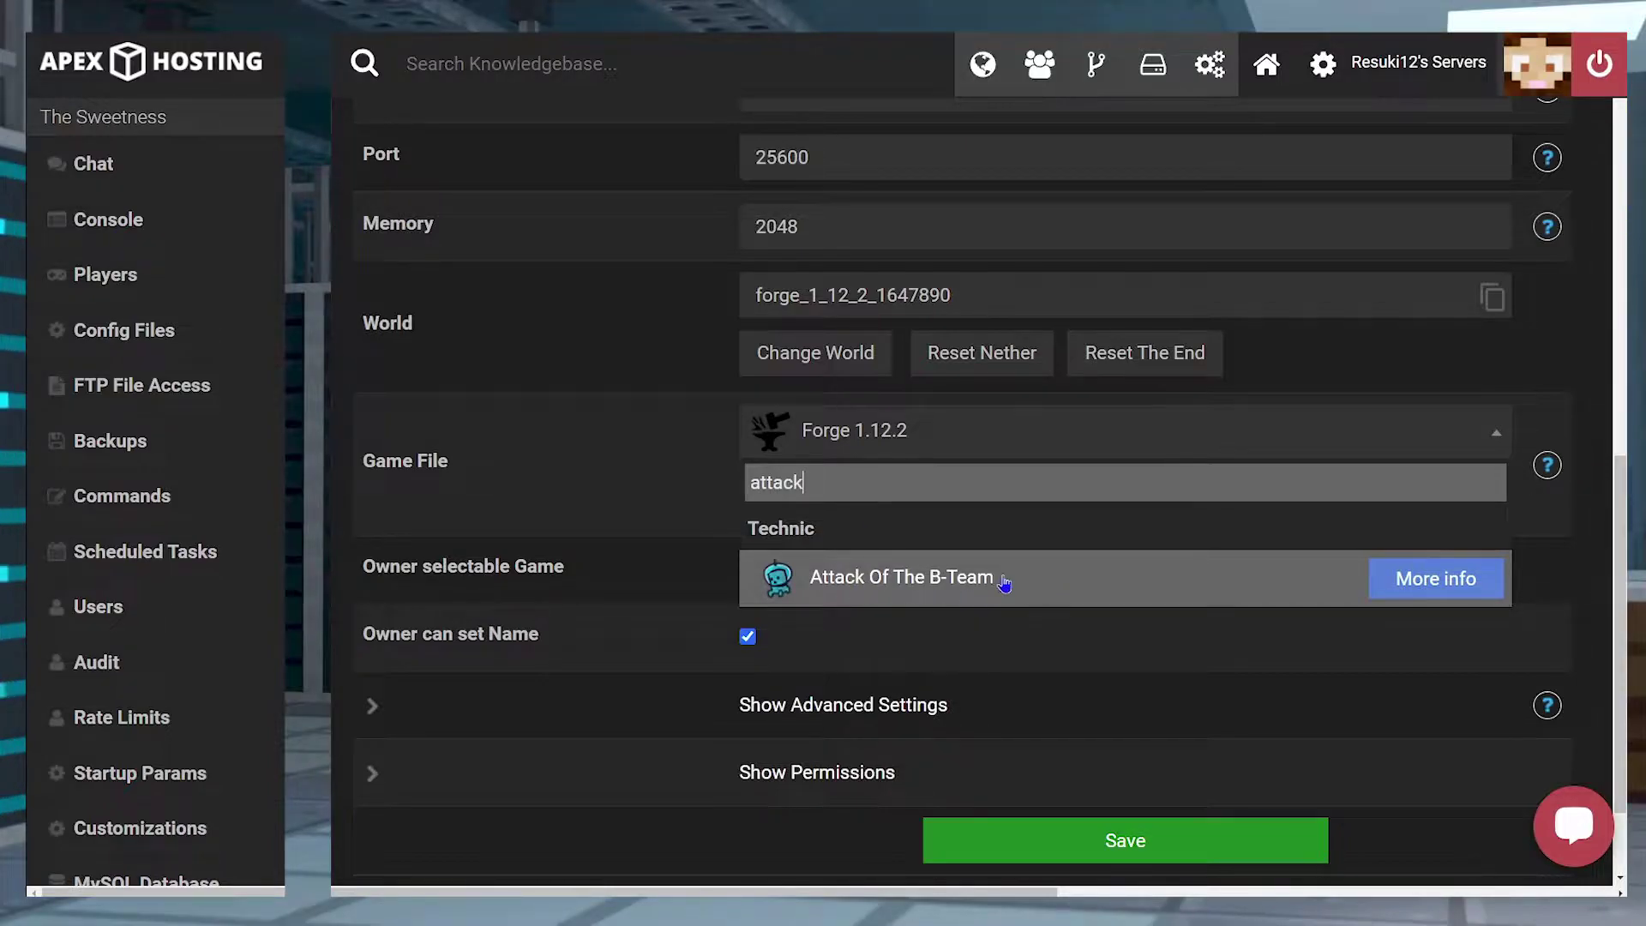
pyautogui.click(862, 585)
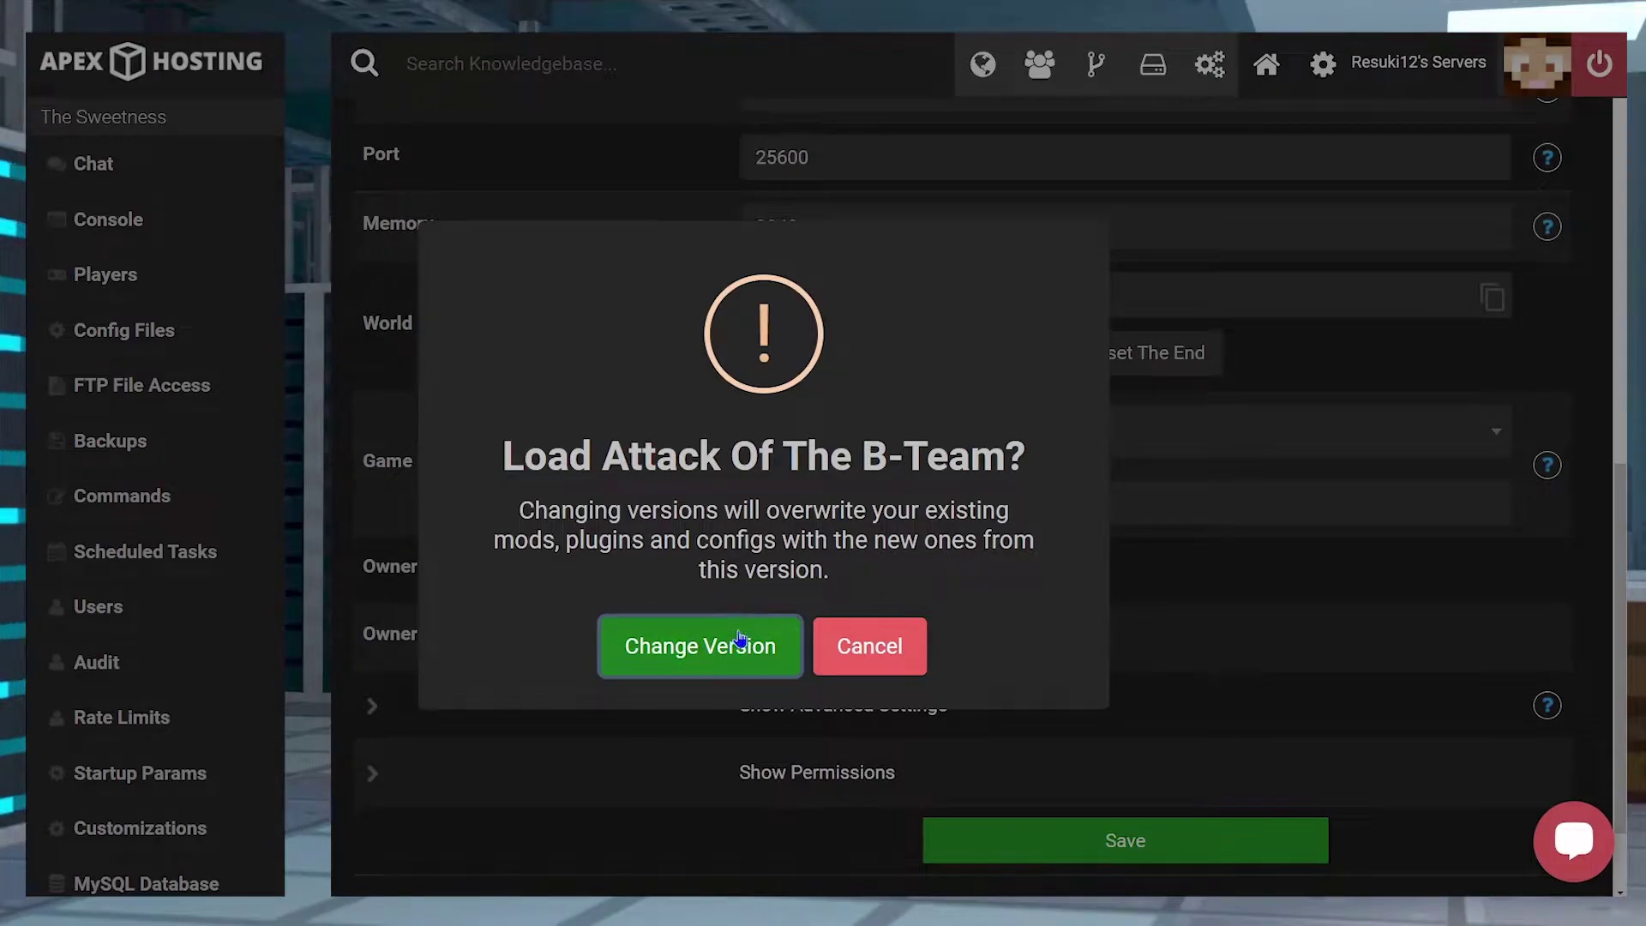
# Confirm the version change with a newly created world and restart the server to complete the installation.
pyautogui.click(704, 644)
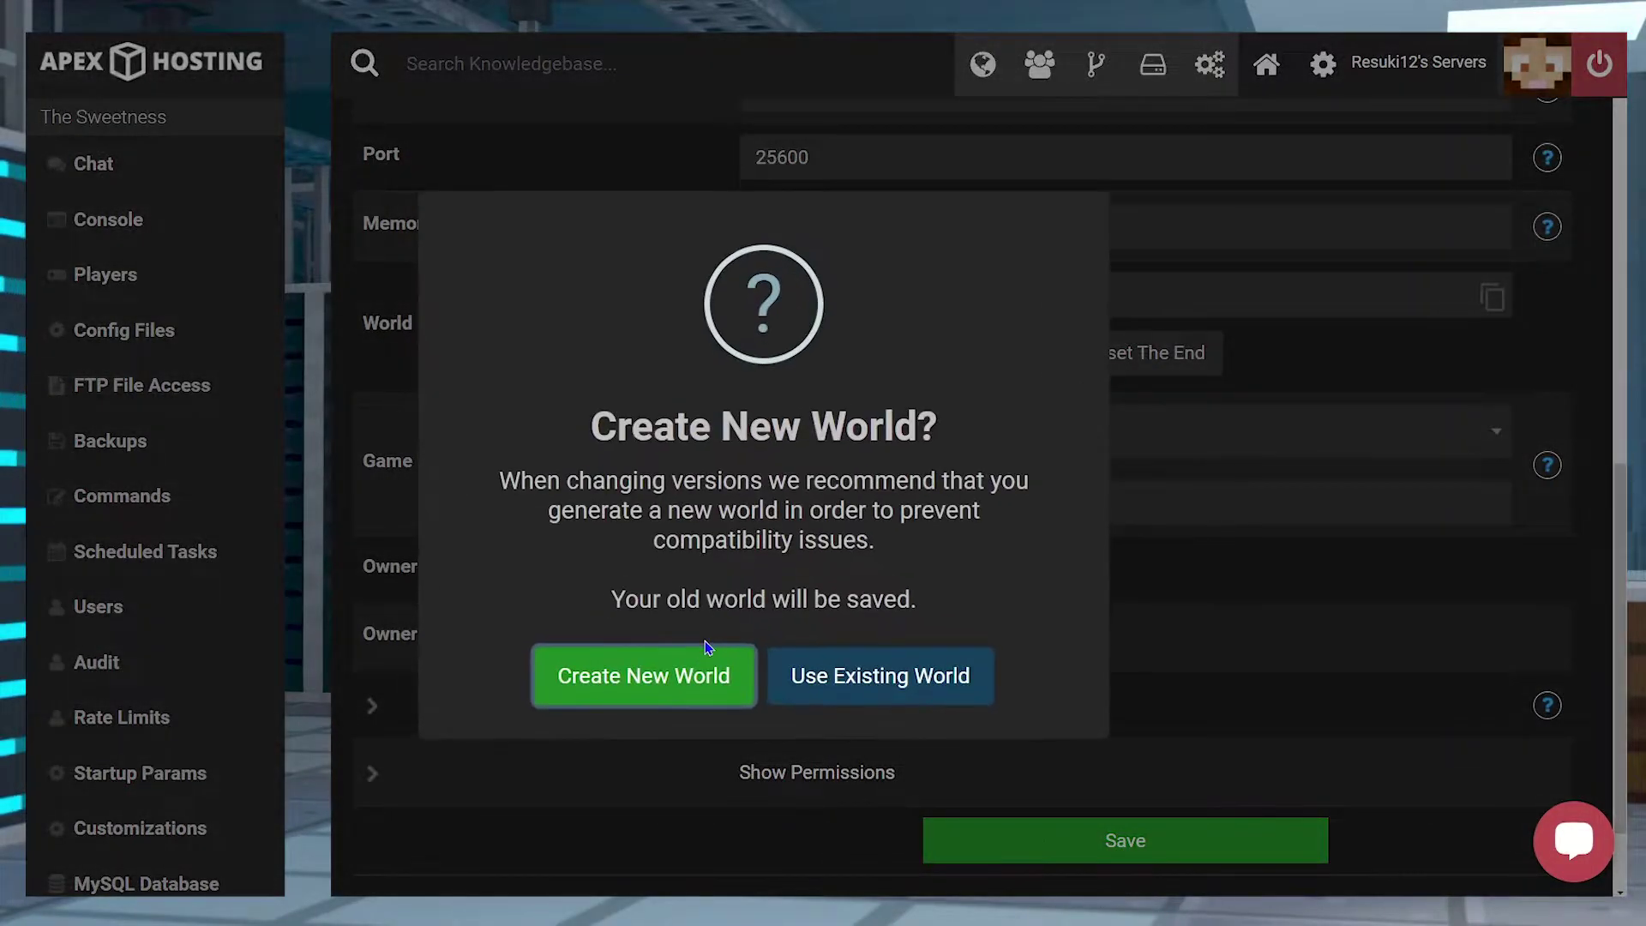
pyautogui.click(642, 684)
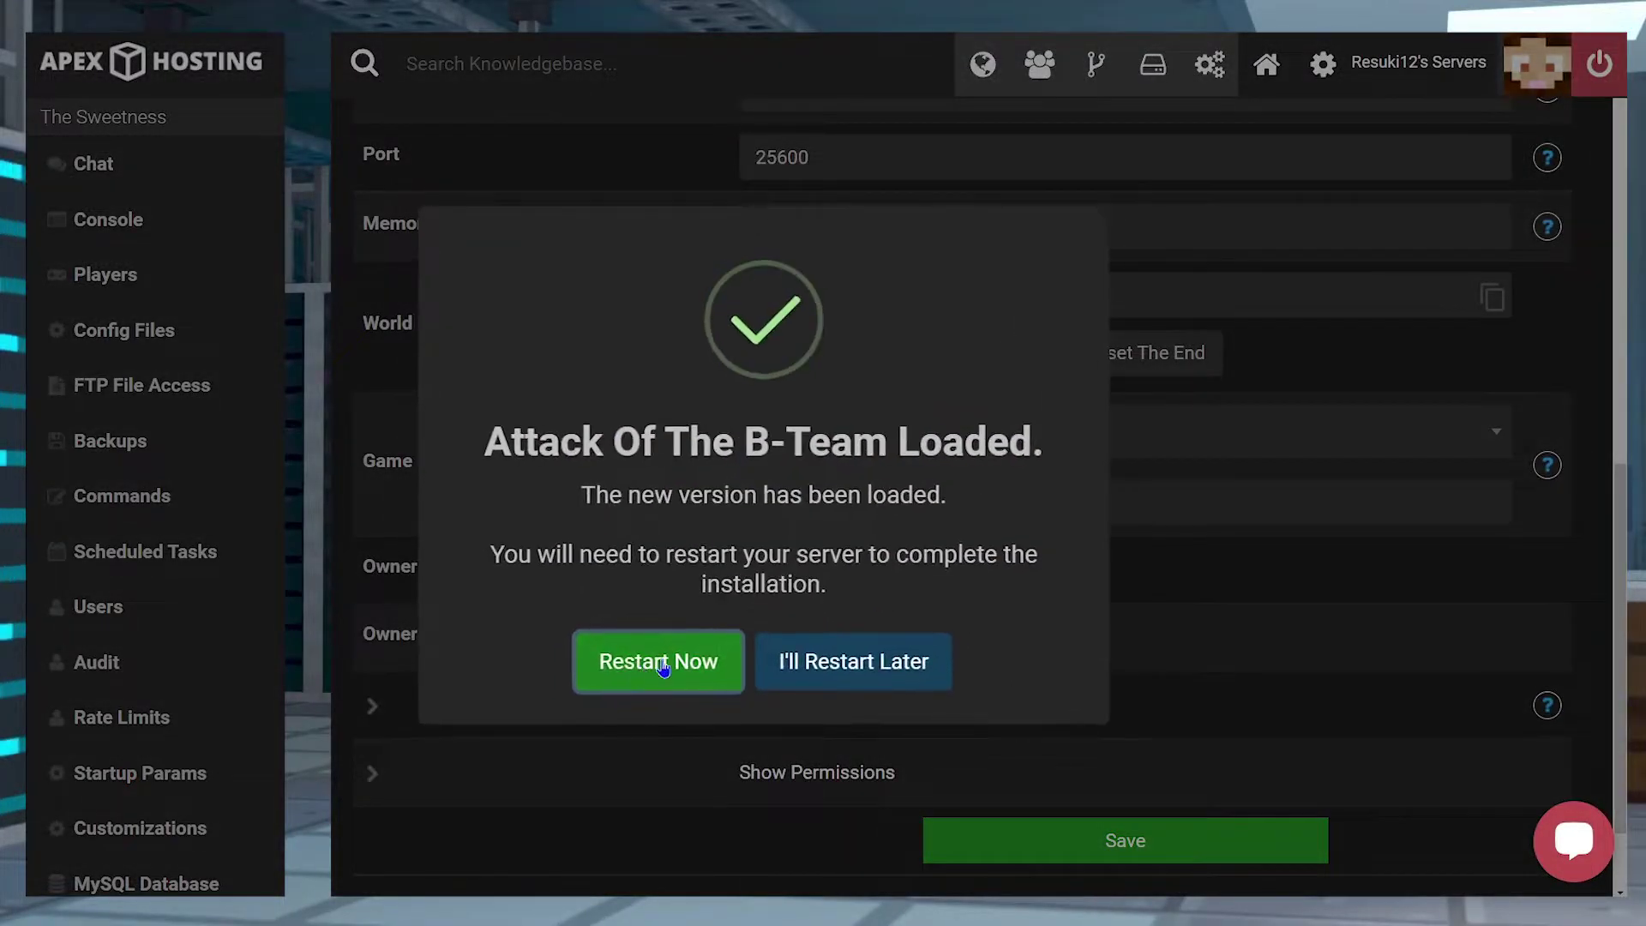
pyautogui.click(658, 663)
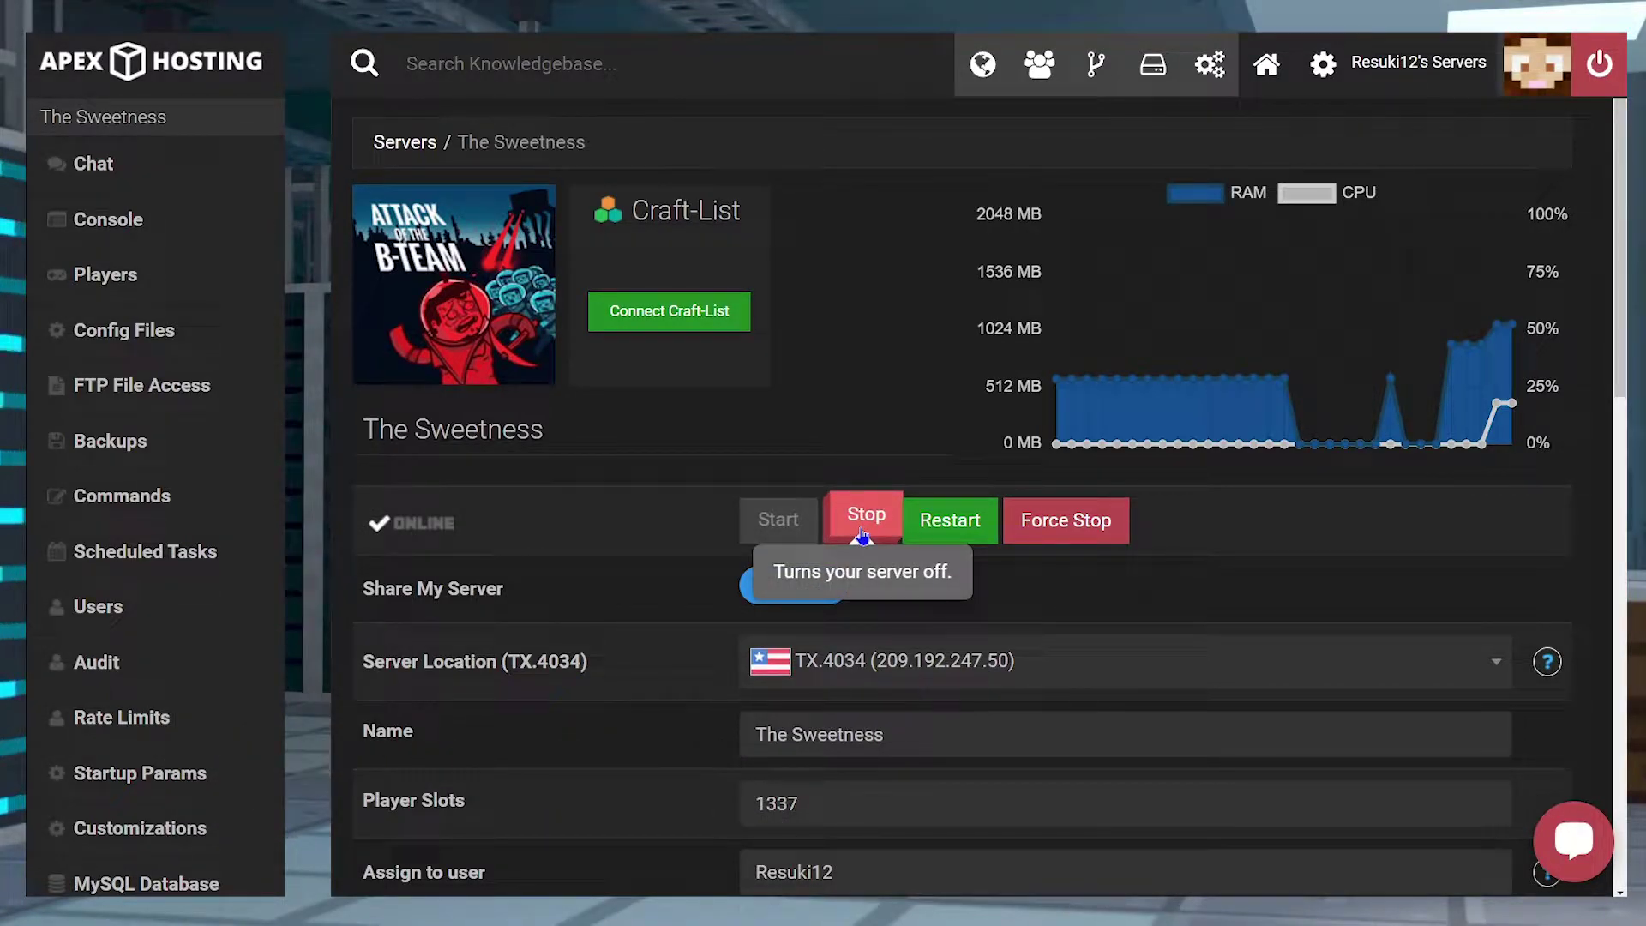
# Stop the server and open its Server Settings config file at the world generation options.
pyautogui.click(862, 533)
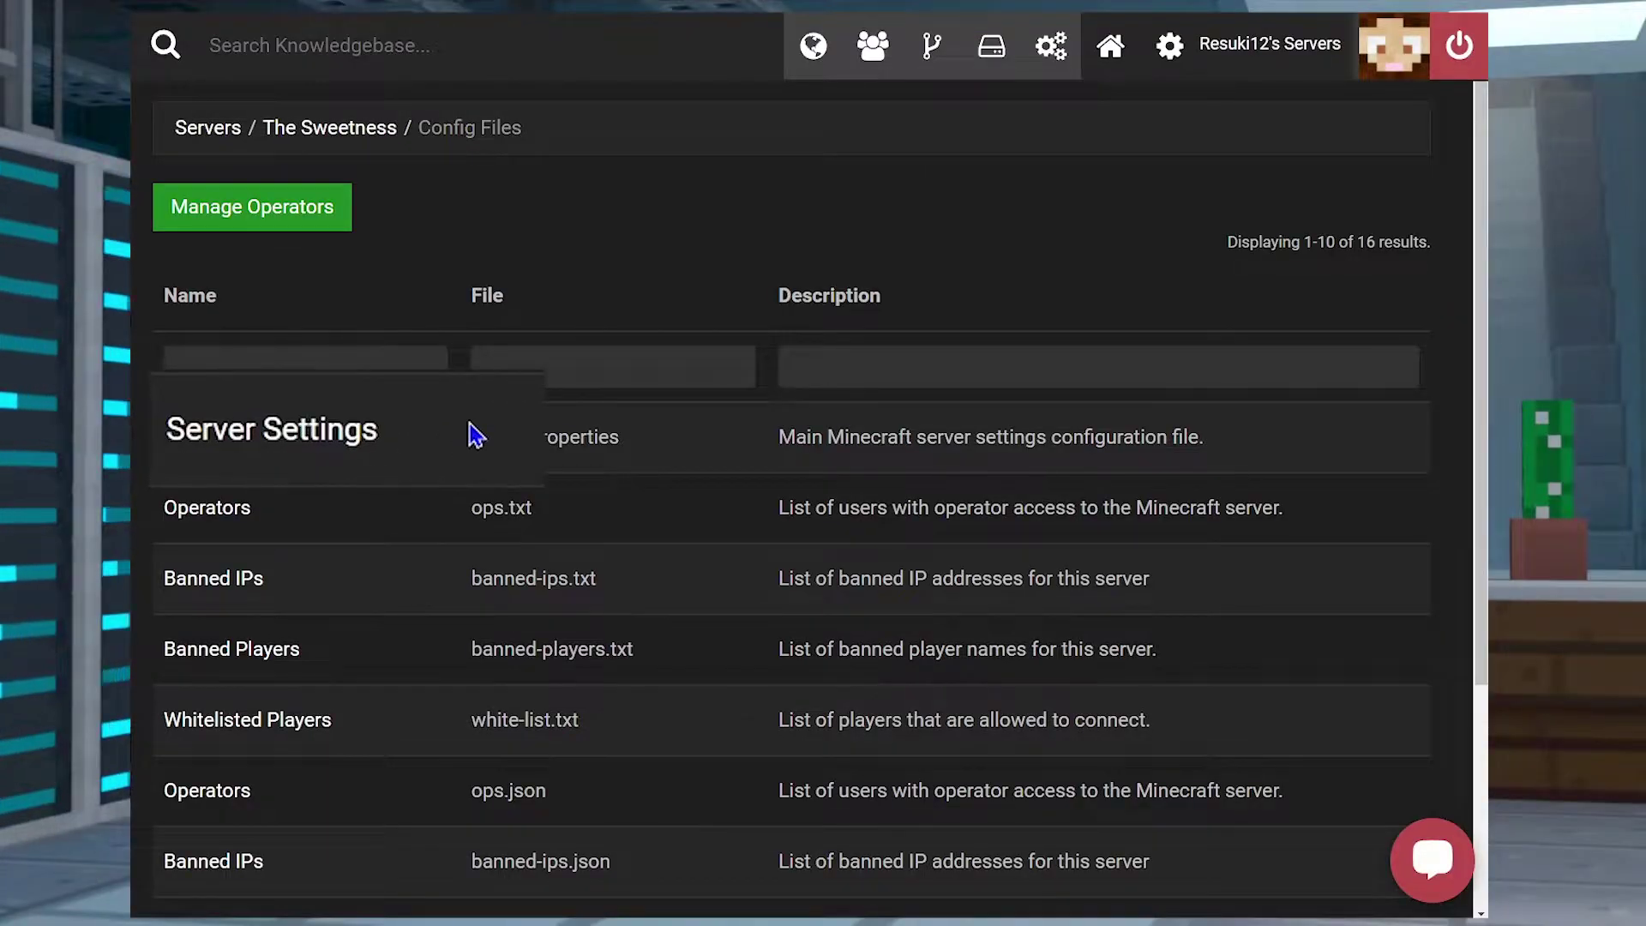
pyautogui.click(274, 444)
pyautogui.scroll(-5, 361, 463)
pyautogui.scroll(-2, 345, 474)
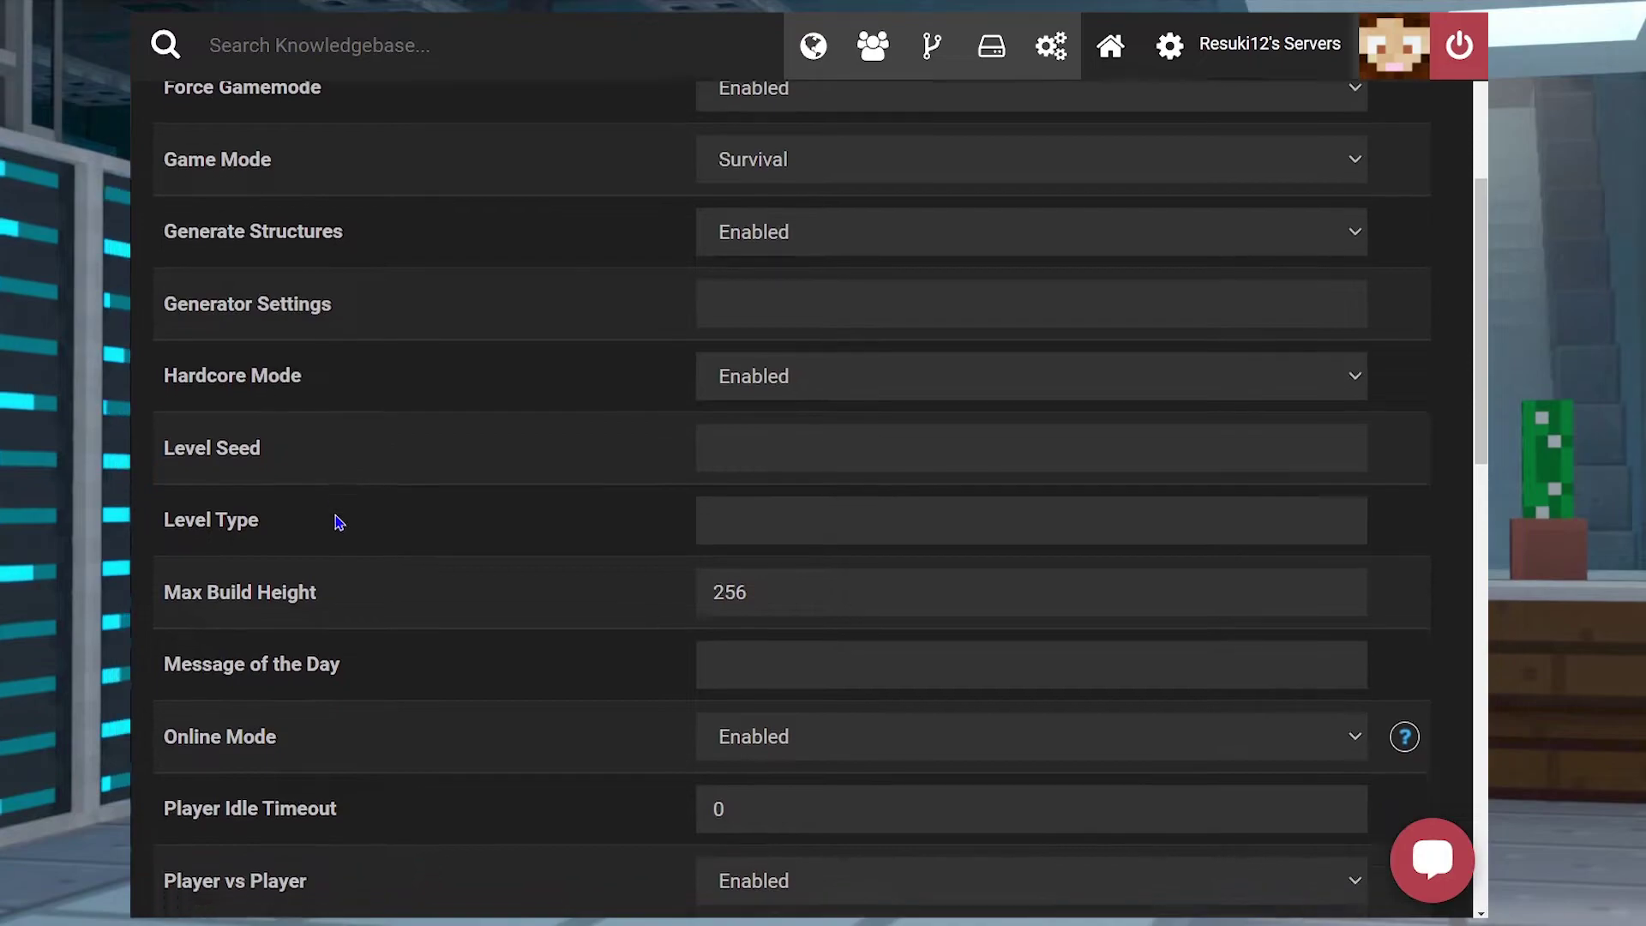
# Set the server's Level Type to BIOMESOP and save the config file.
pyautogui.moveTo(265, 451); pyautogui.dragTo(157, 454)
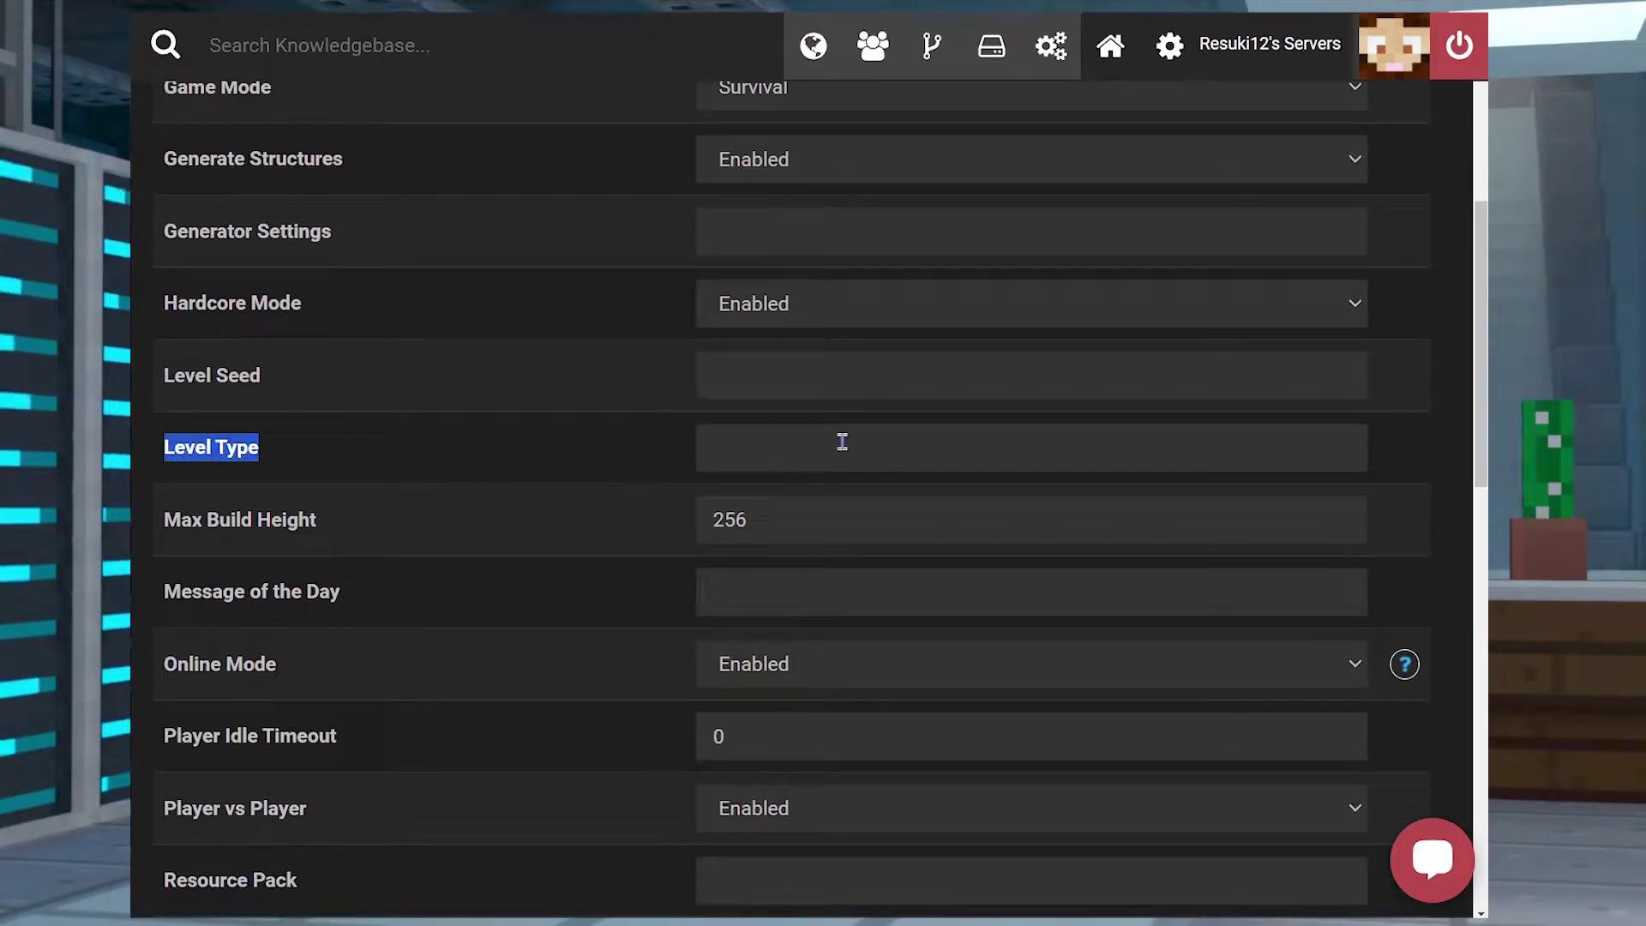
pyautogui.click(842, 440)
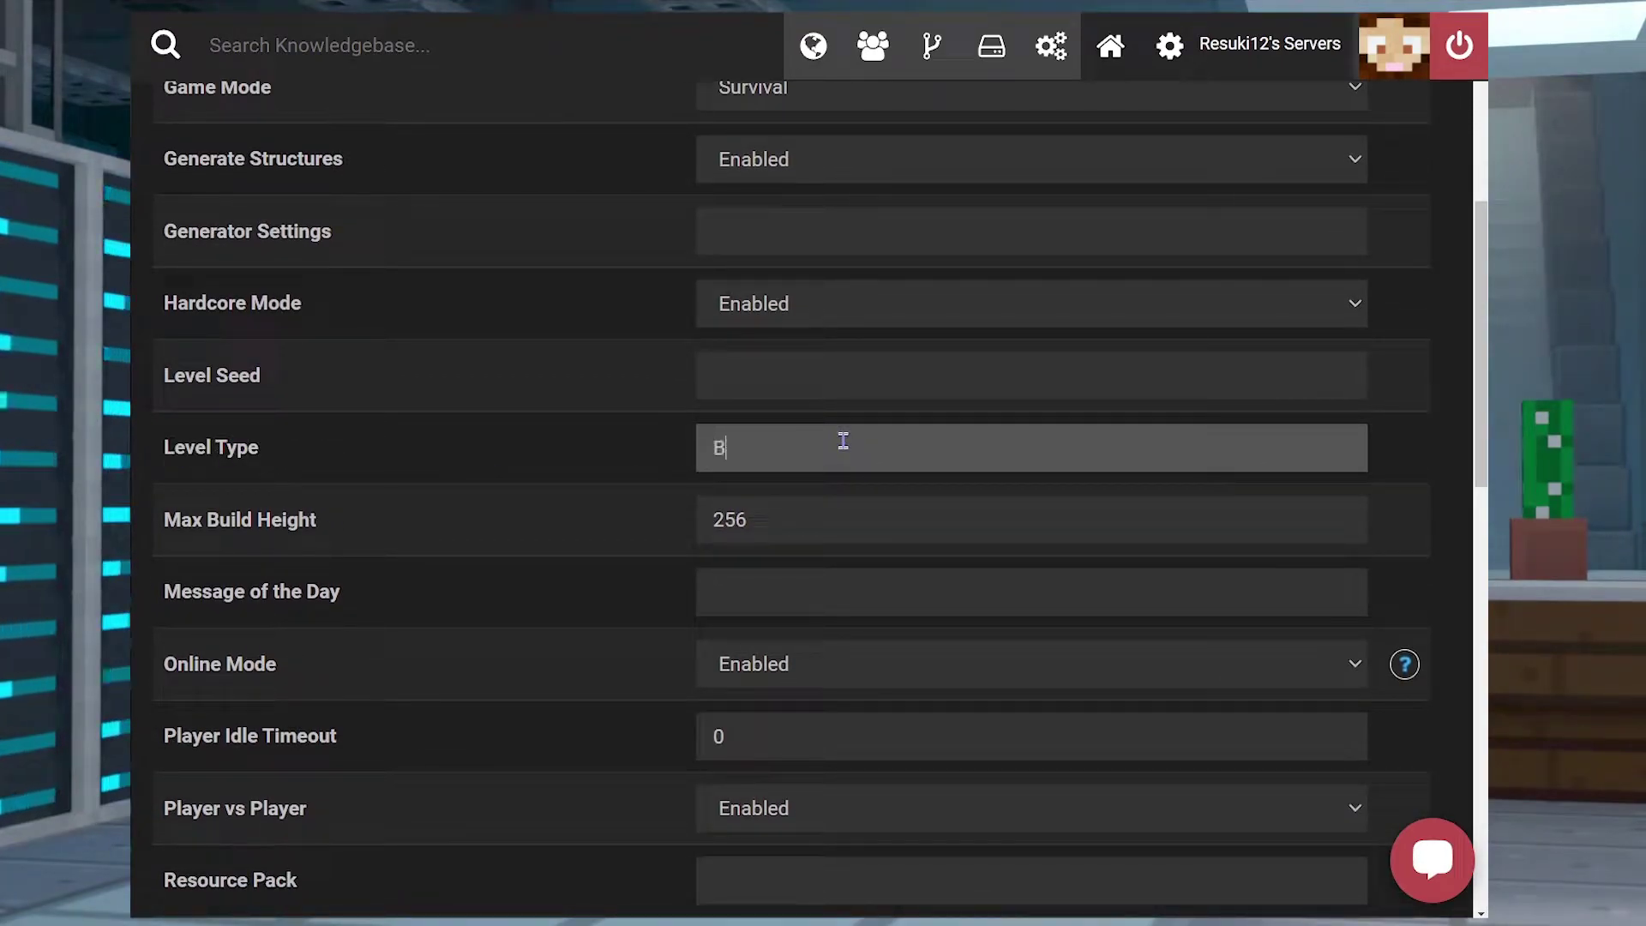
pyautogui.write('BIOMESOP')
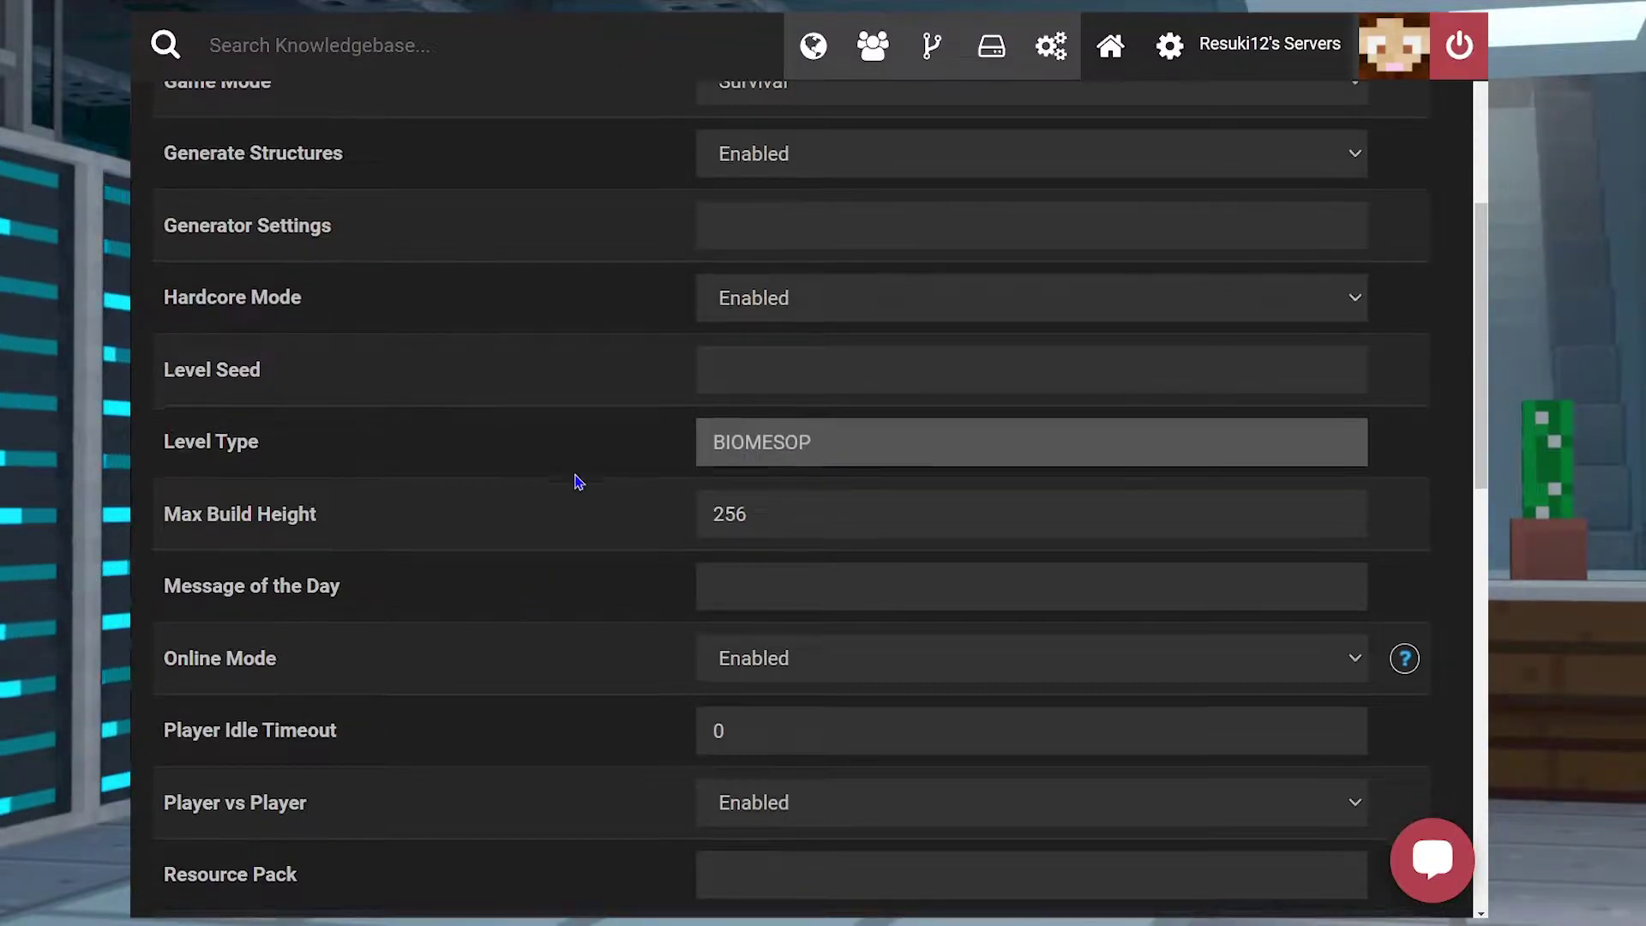
pyautogui.scroll(-15, 599, 558)
pyautogui.click(1084, 845)
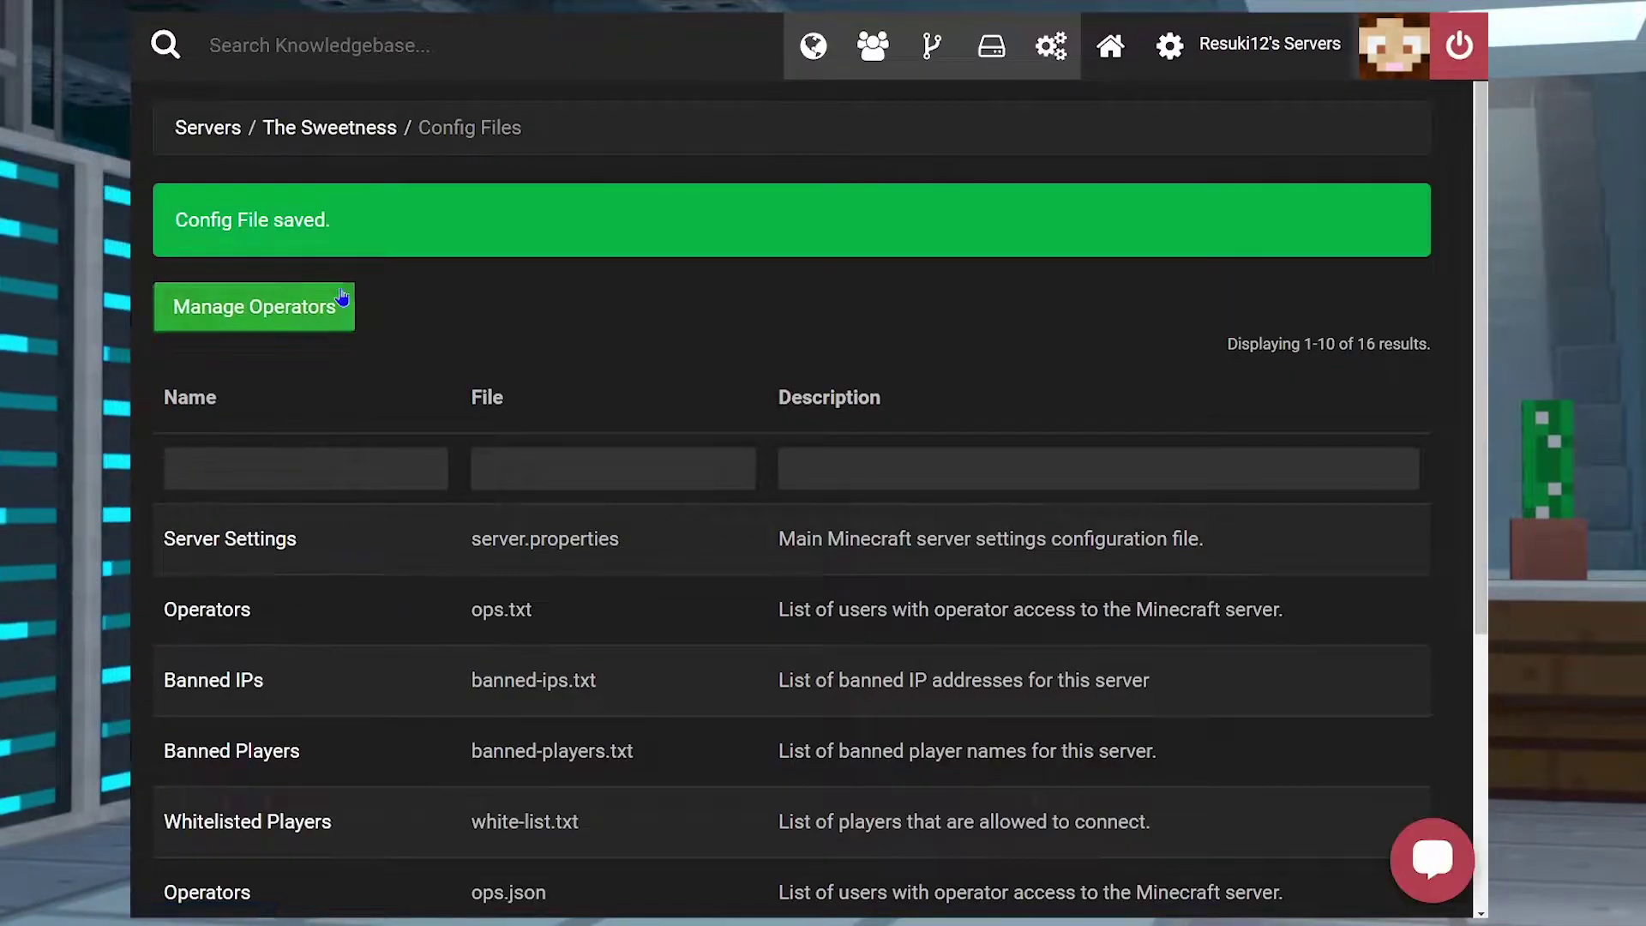
pyautogui.moveTo(337, 225); pyautogui.dragTo(171, 220)
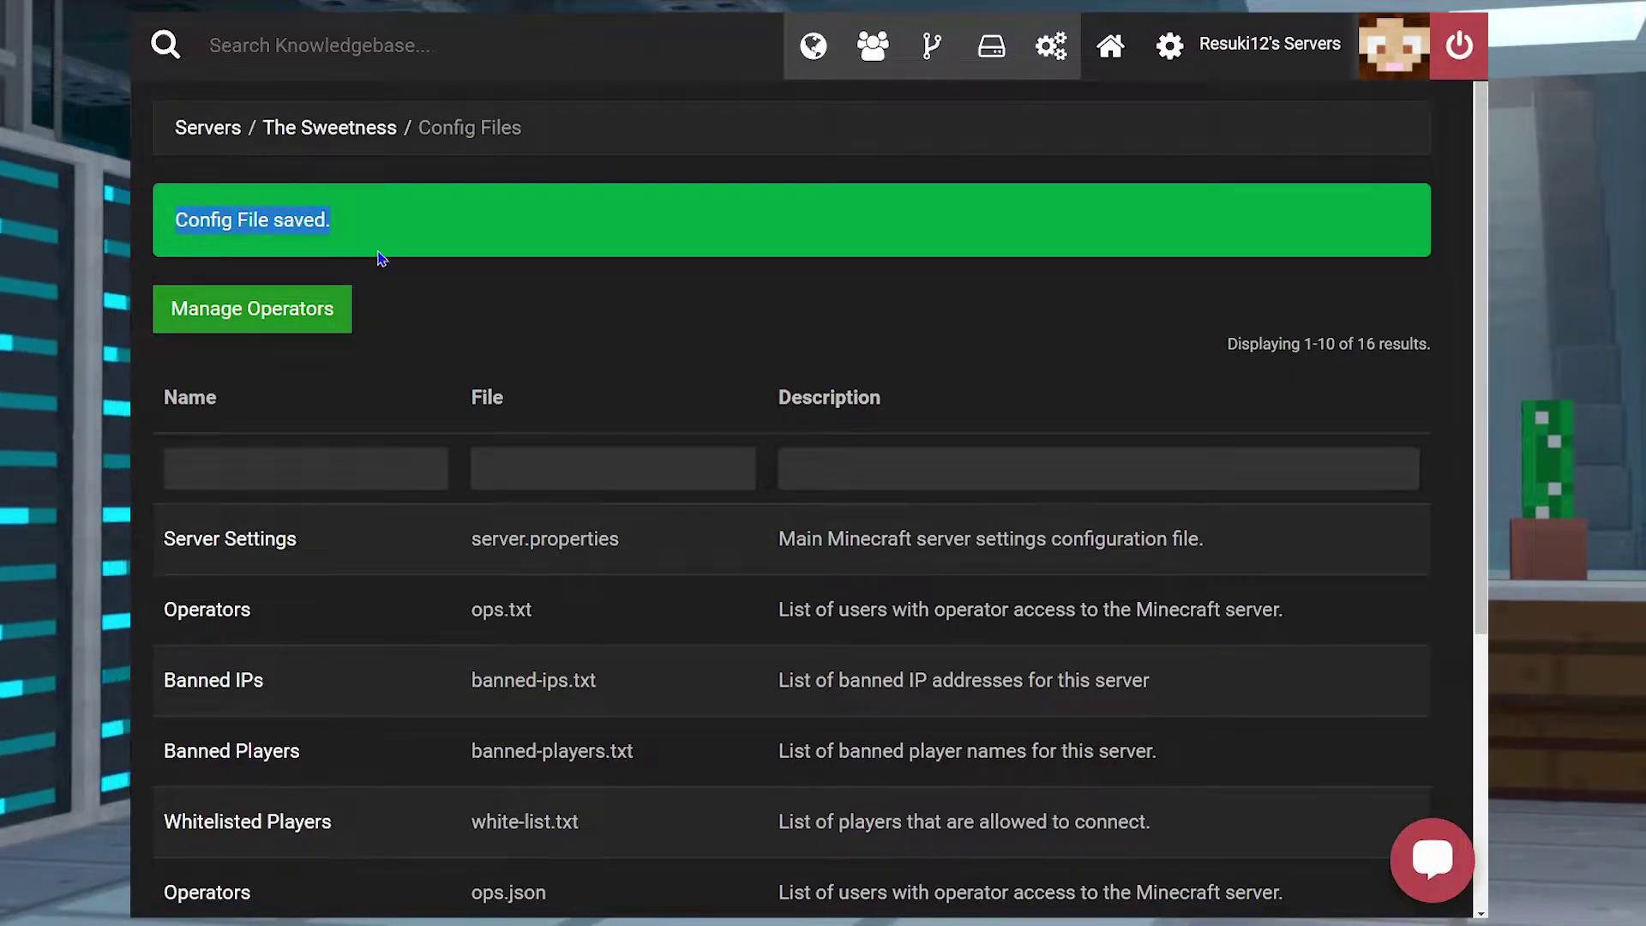
pyautogui.click(522, 254)
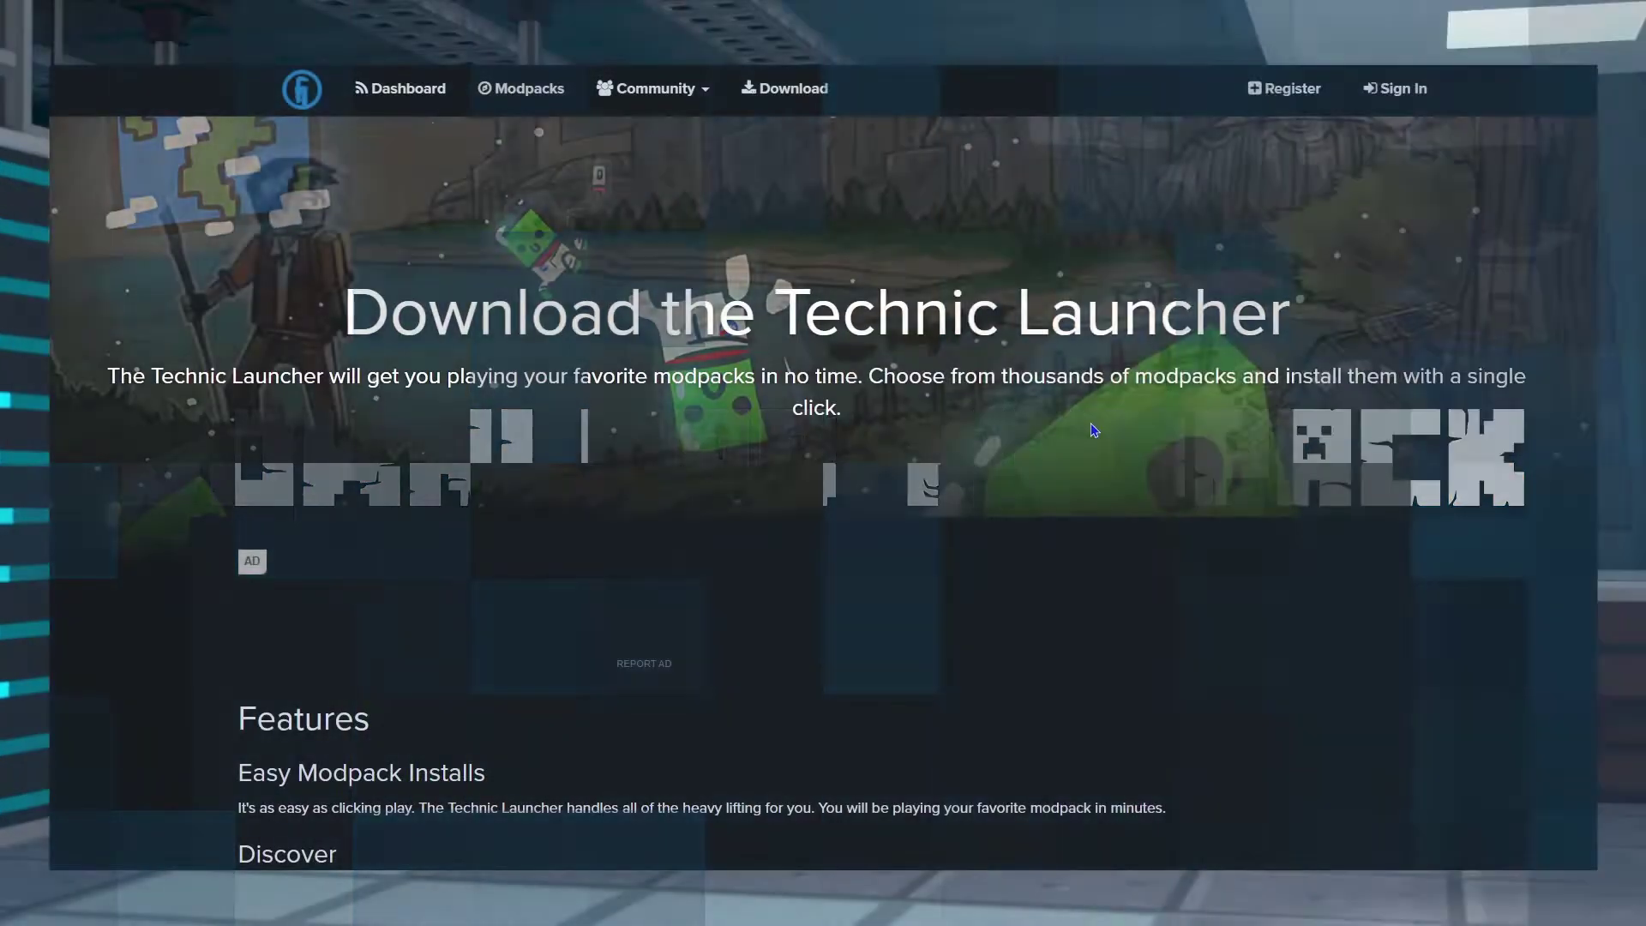
# Look over the Technic Launcher download page and run TechnicLauncher.exe from the Downloads folder.
pyautogui.scroll(-10, 923, 386)
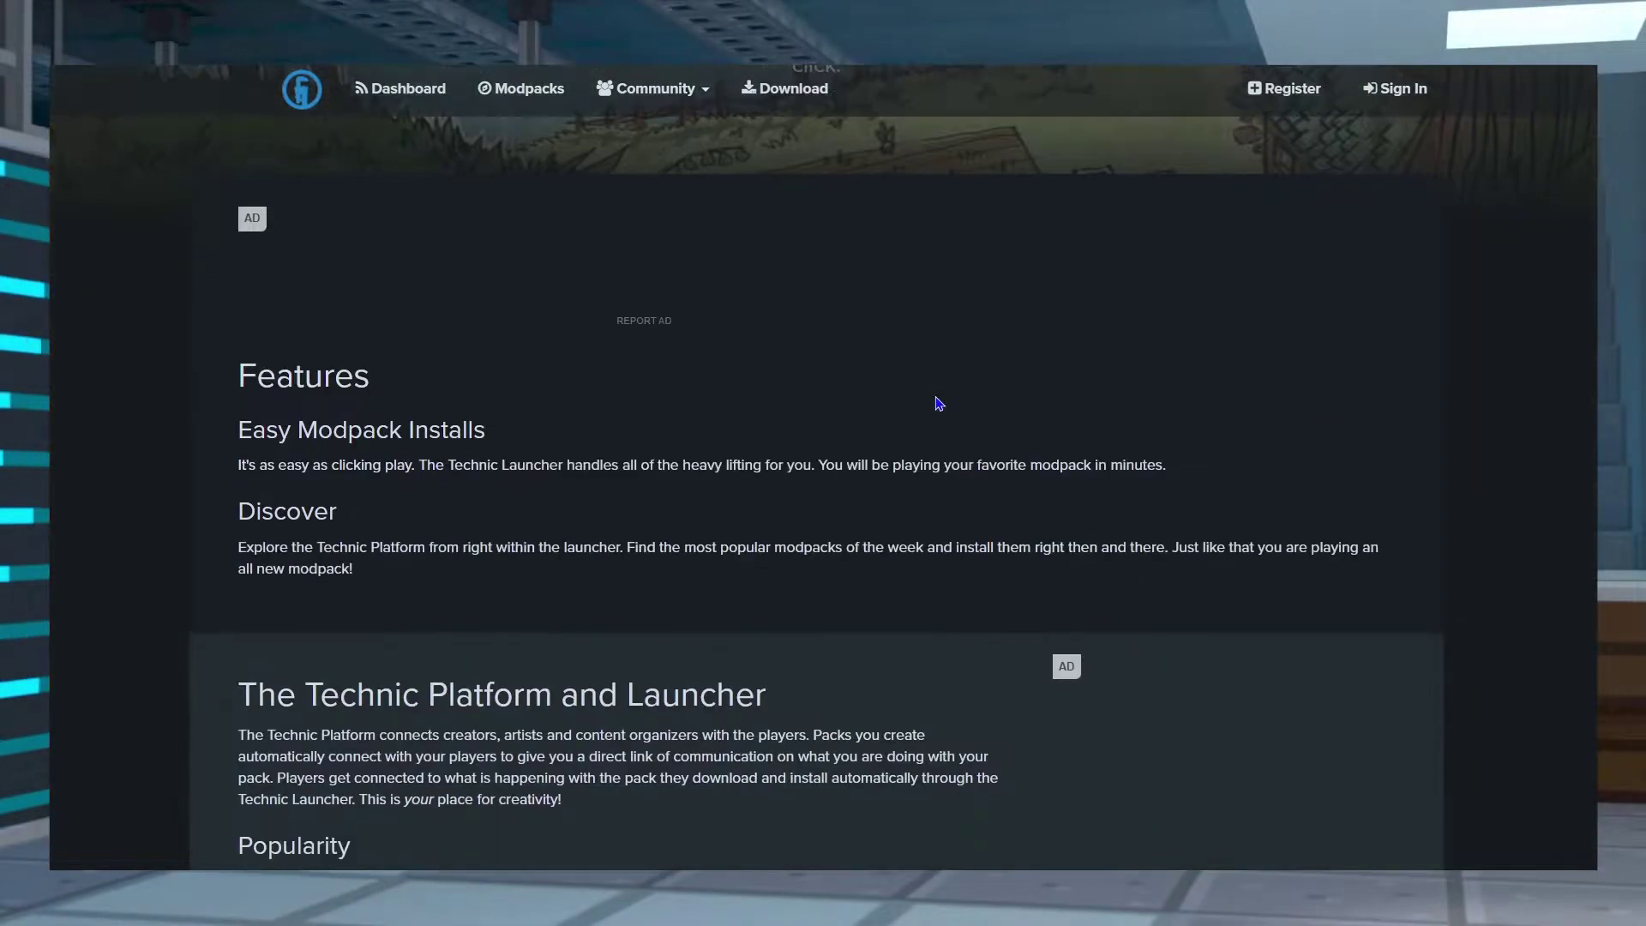
pyautogui.scroll(-5, 920, 406)
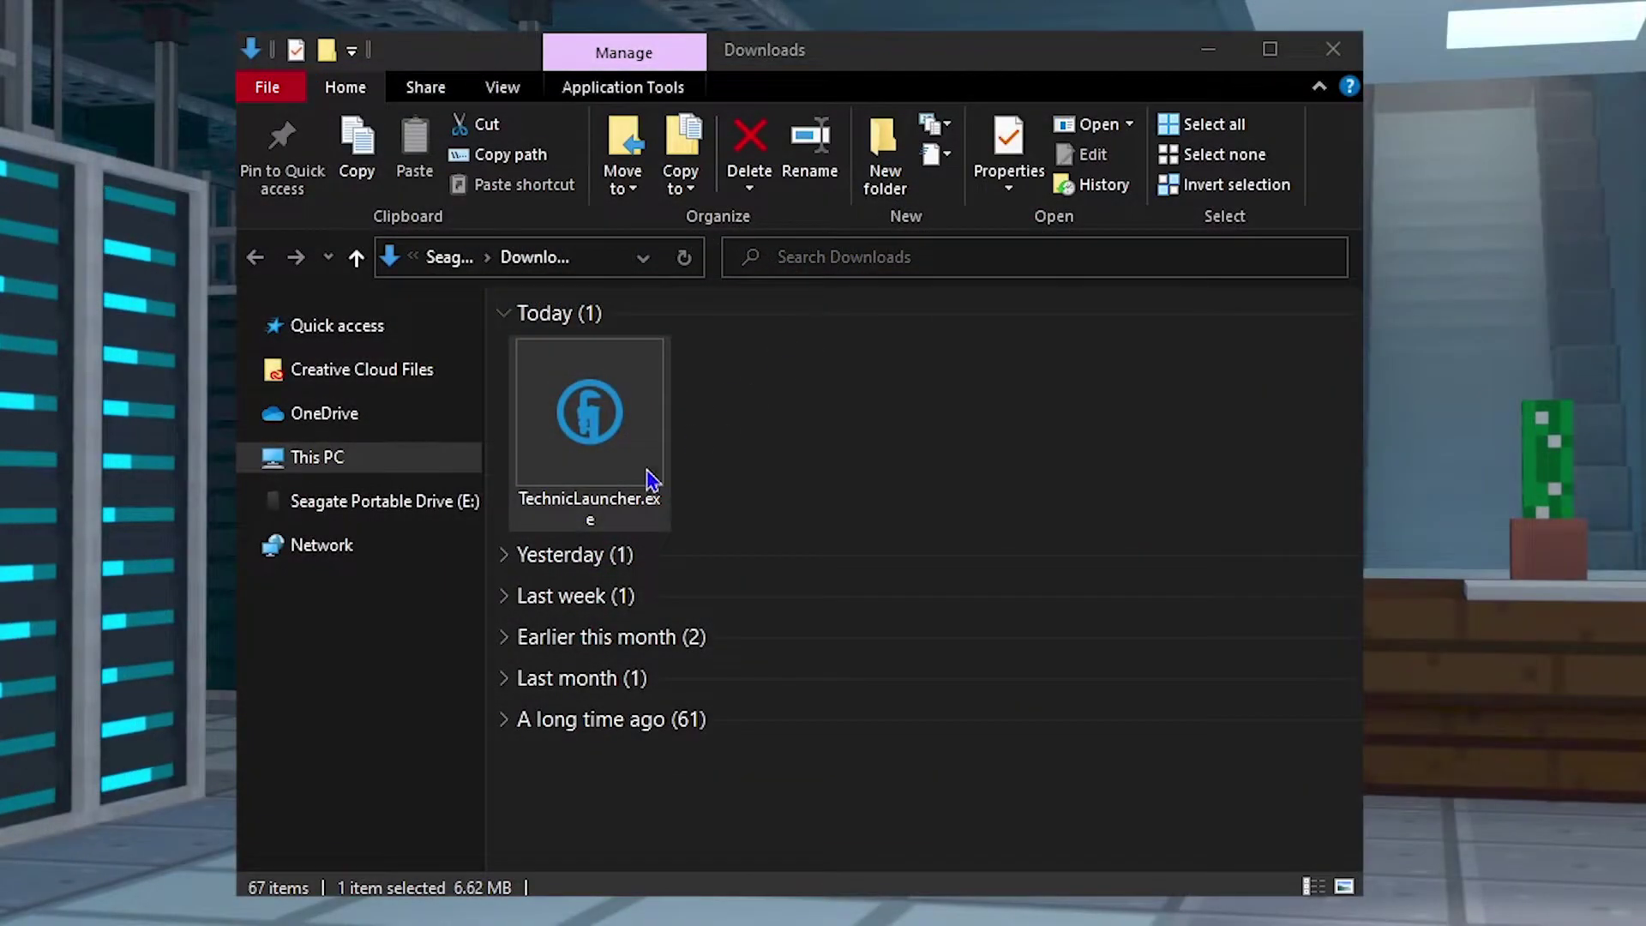
pyautogui.click(607, 446)
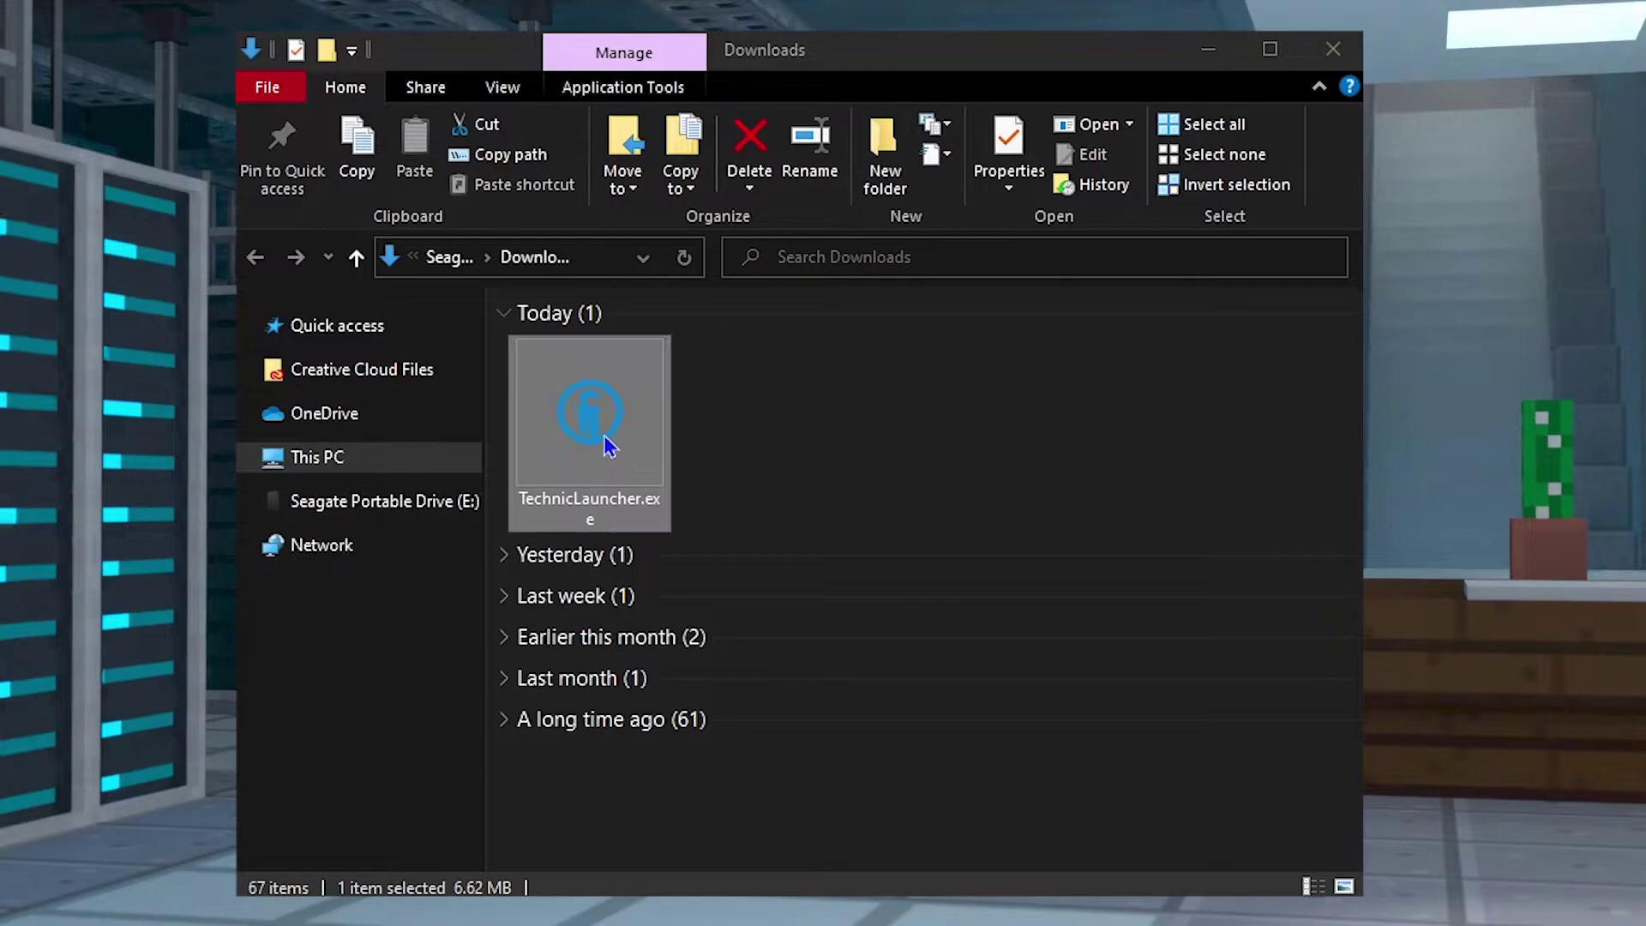
pyautogui.doubleClick(580, 441)
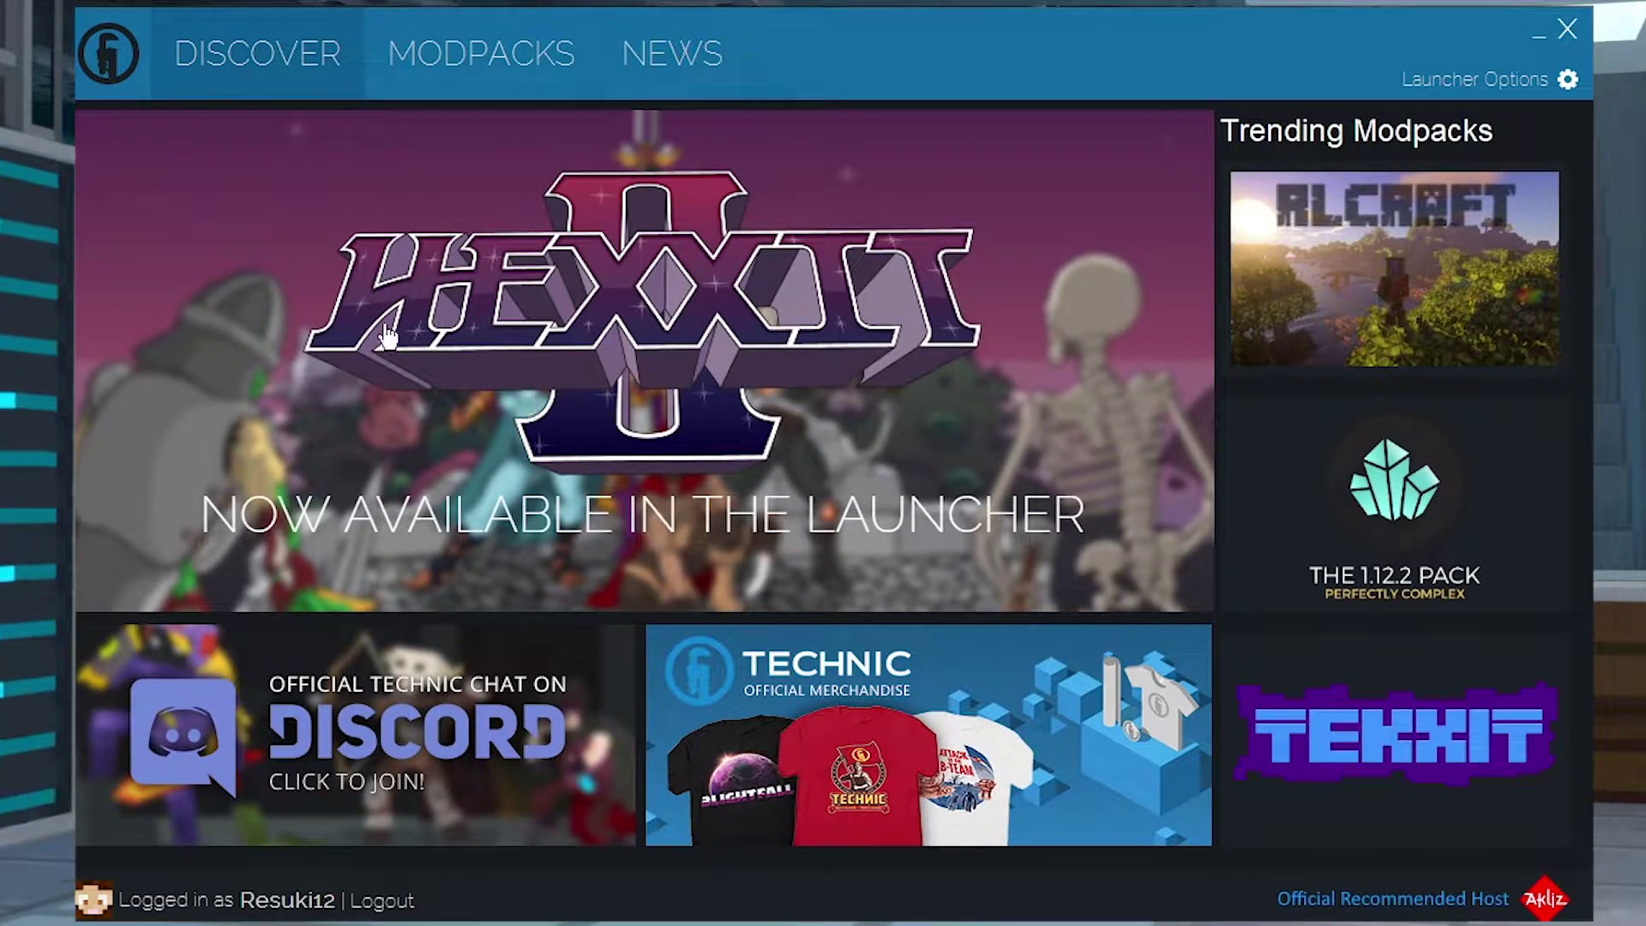
# Search the launcher's modpacks for "attack" and install Attack of the B-Team.
pyautogui.click(462, 56)
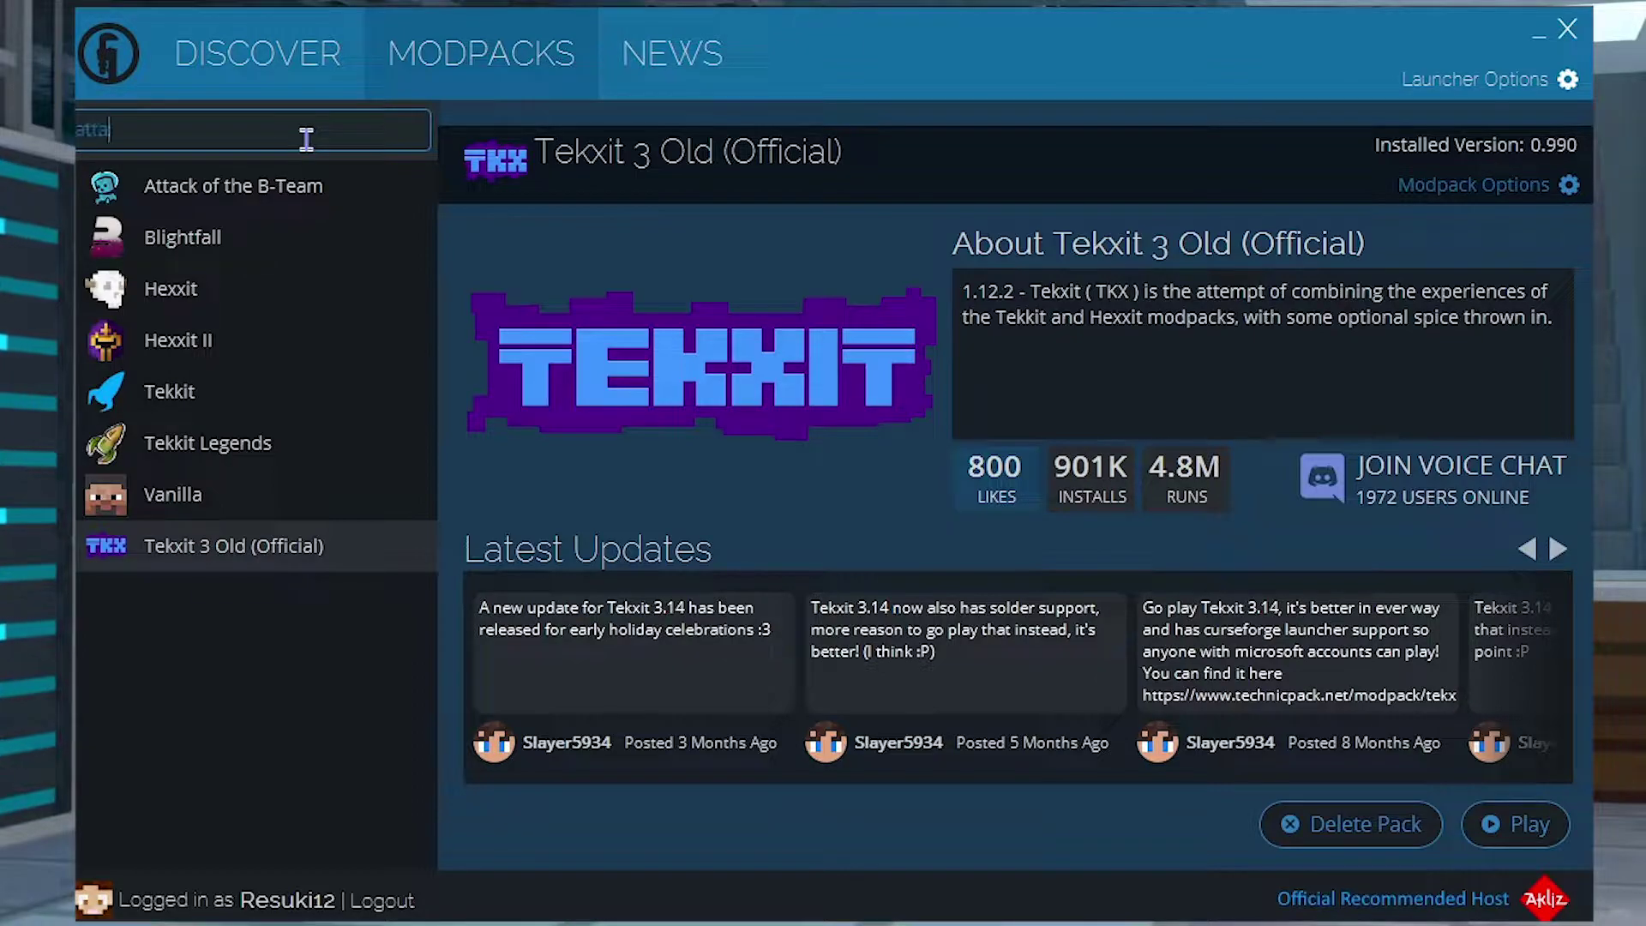
pyautogui.press('BackSpace')
pyautogui.press('BackSpace')
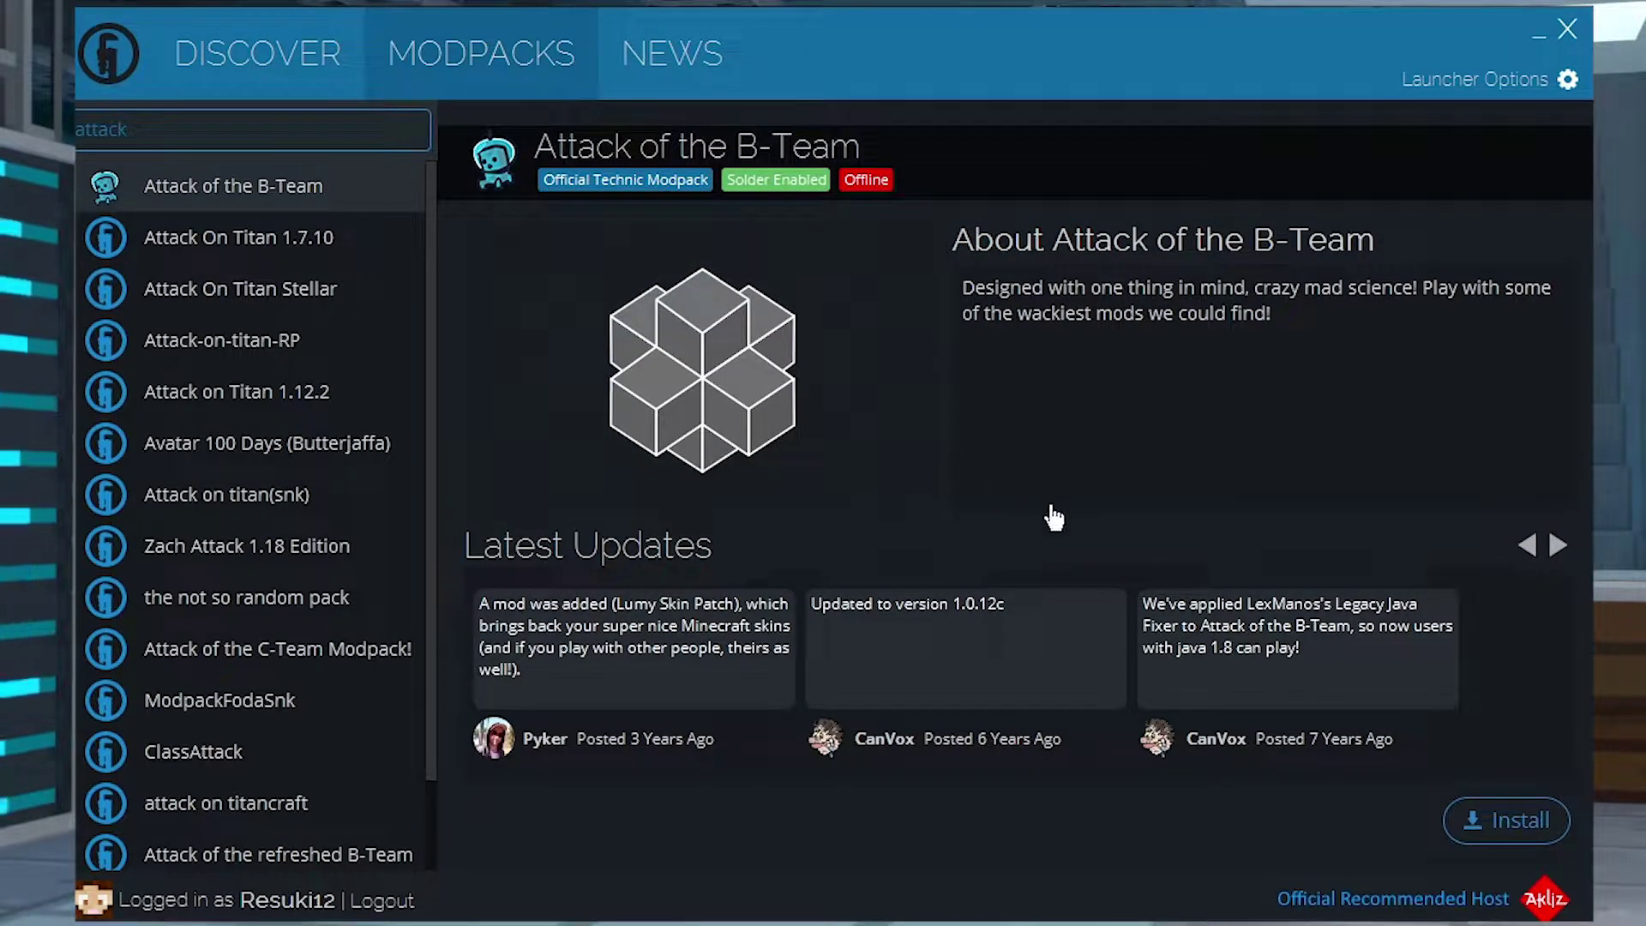
pyautogui.click(1476, 829)
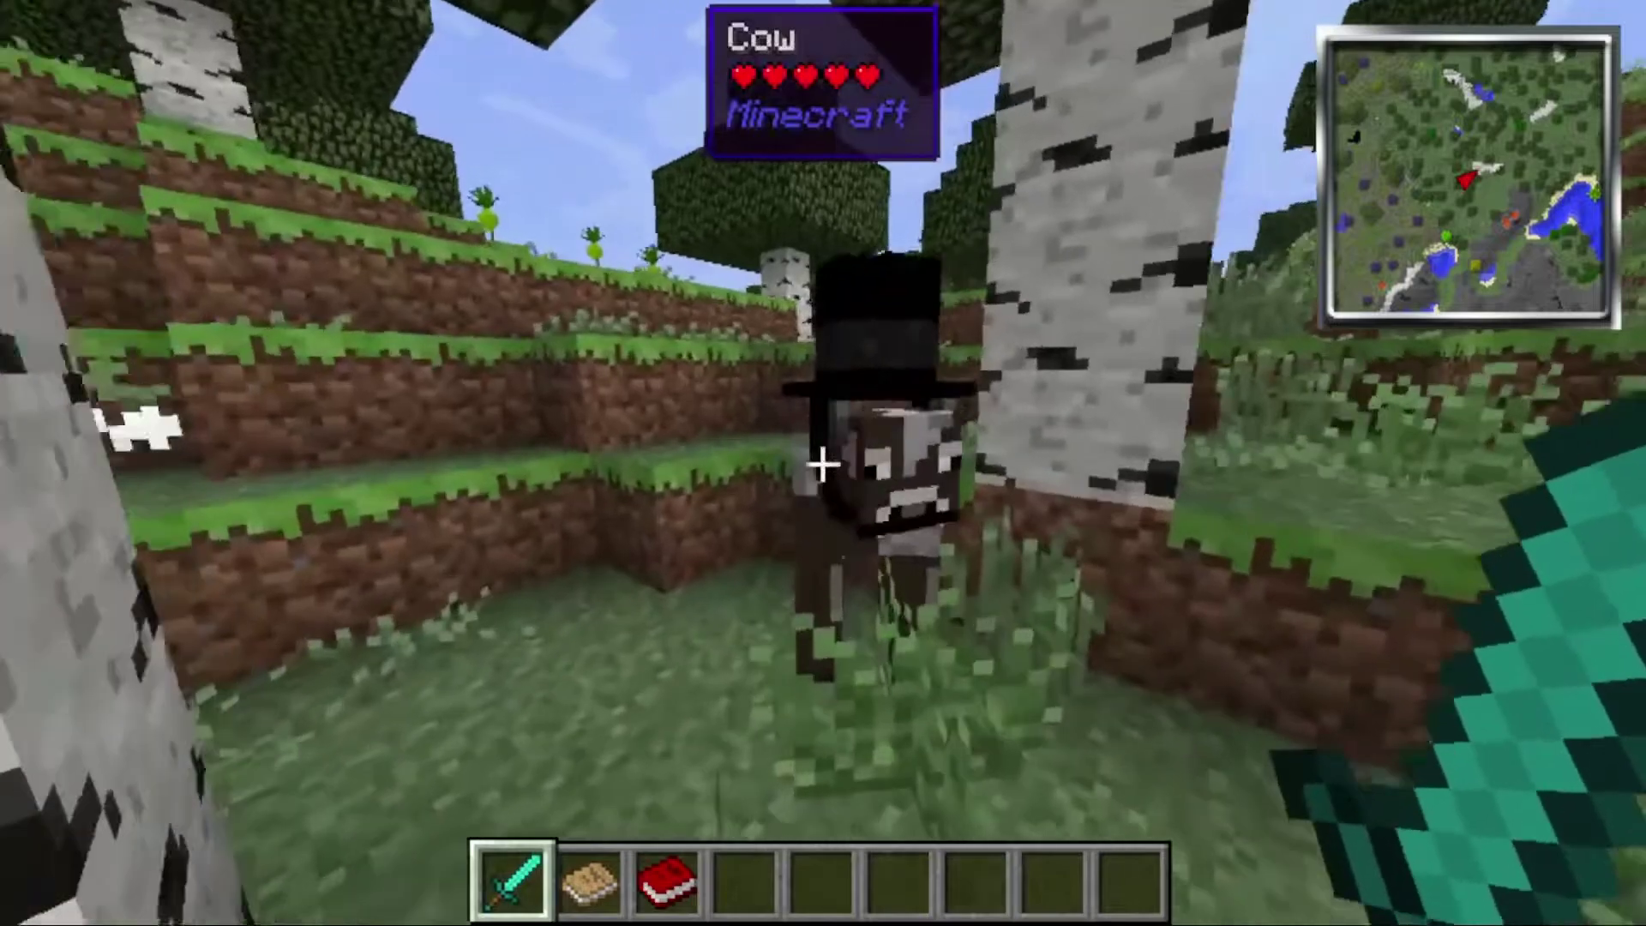
# In Minecraft, approach the cow wearing a top hat and kill it with the diamond sword.
pyautogui.press('w')
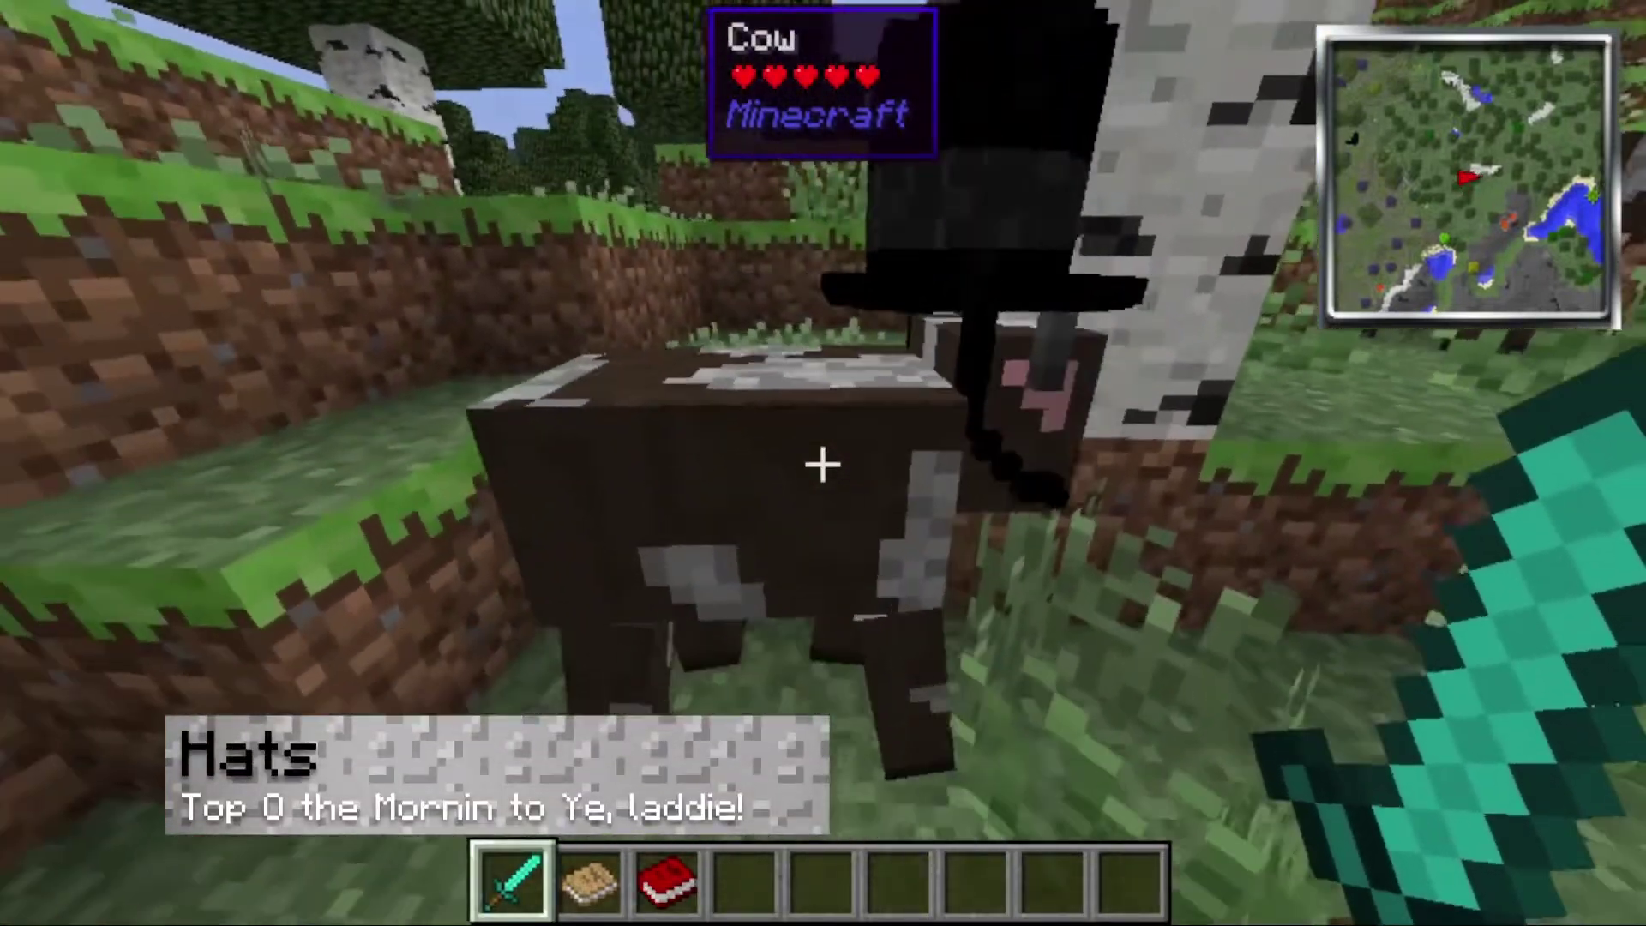
pyautogui.click(823, 466)
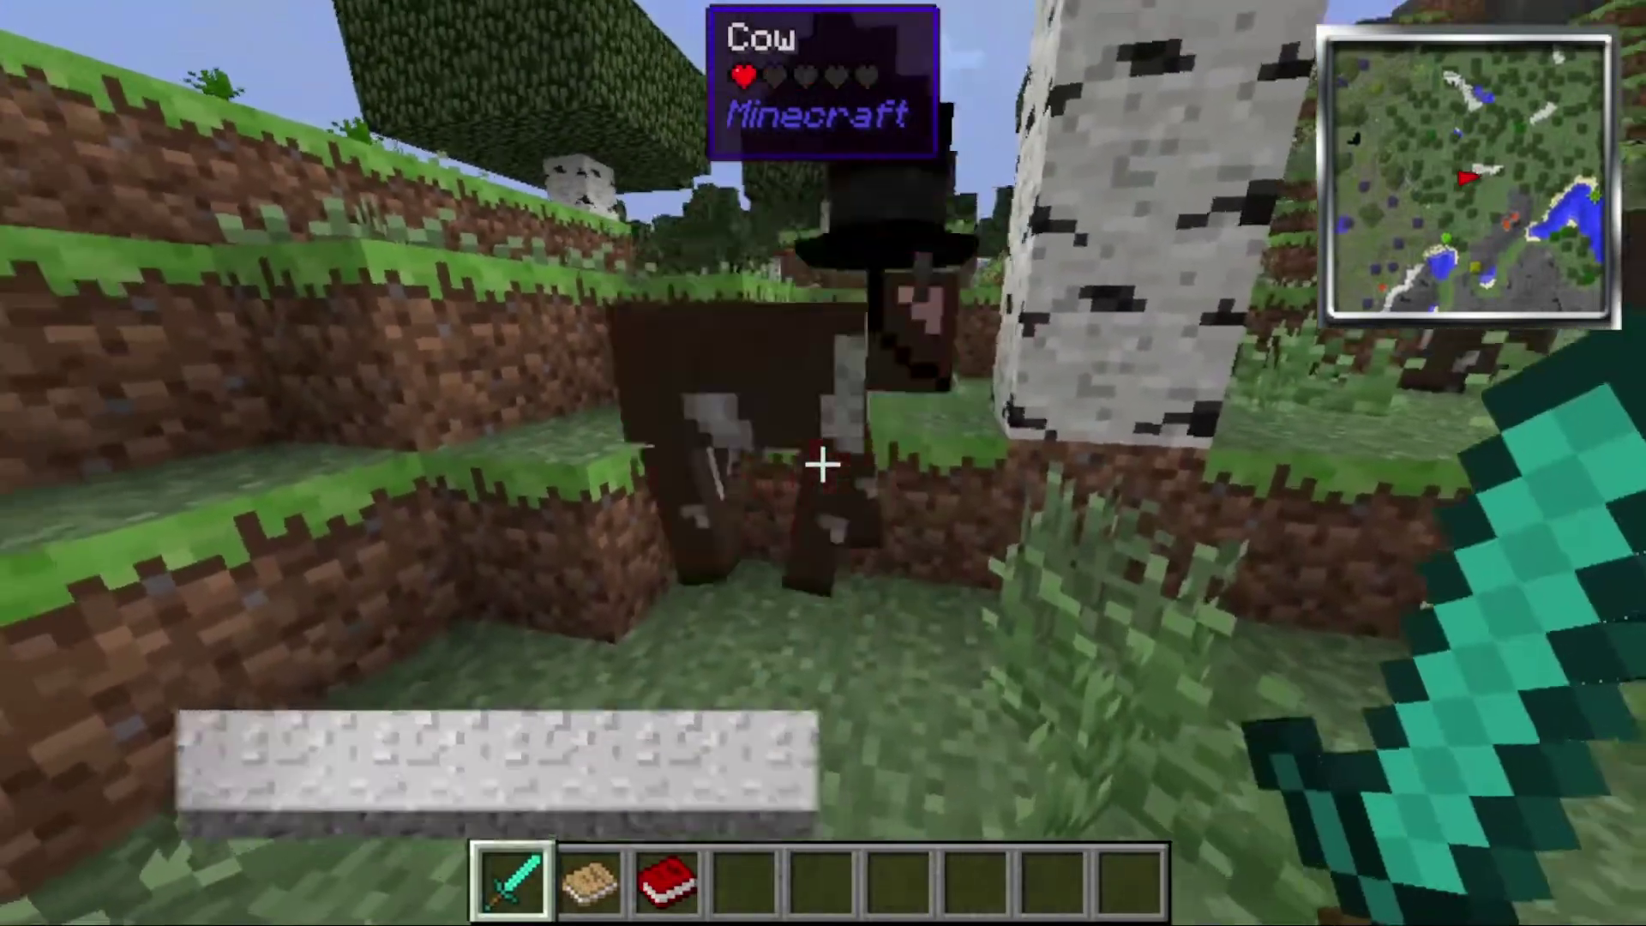
pyautogui.click(823, 466)
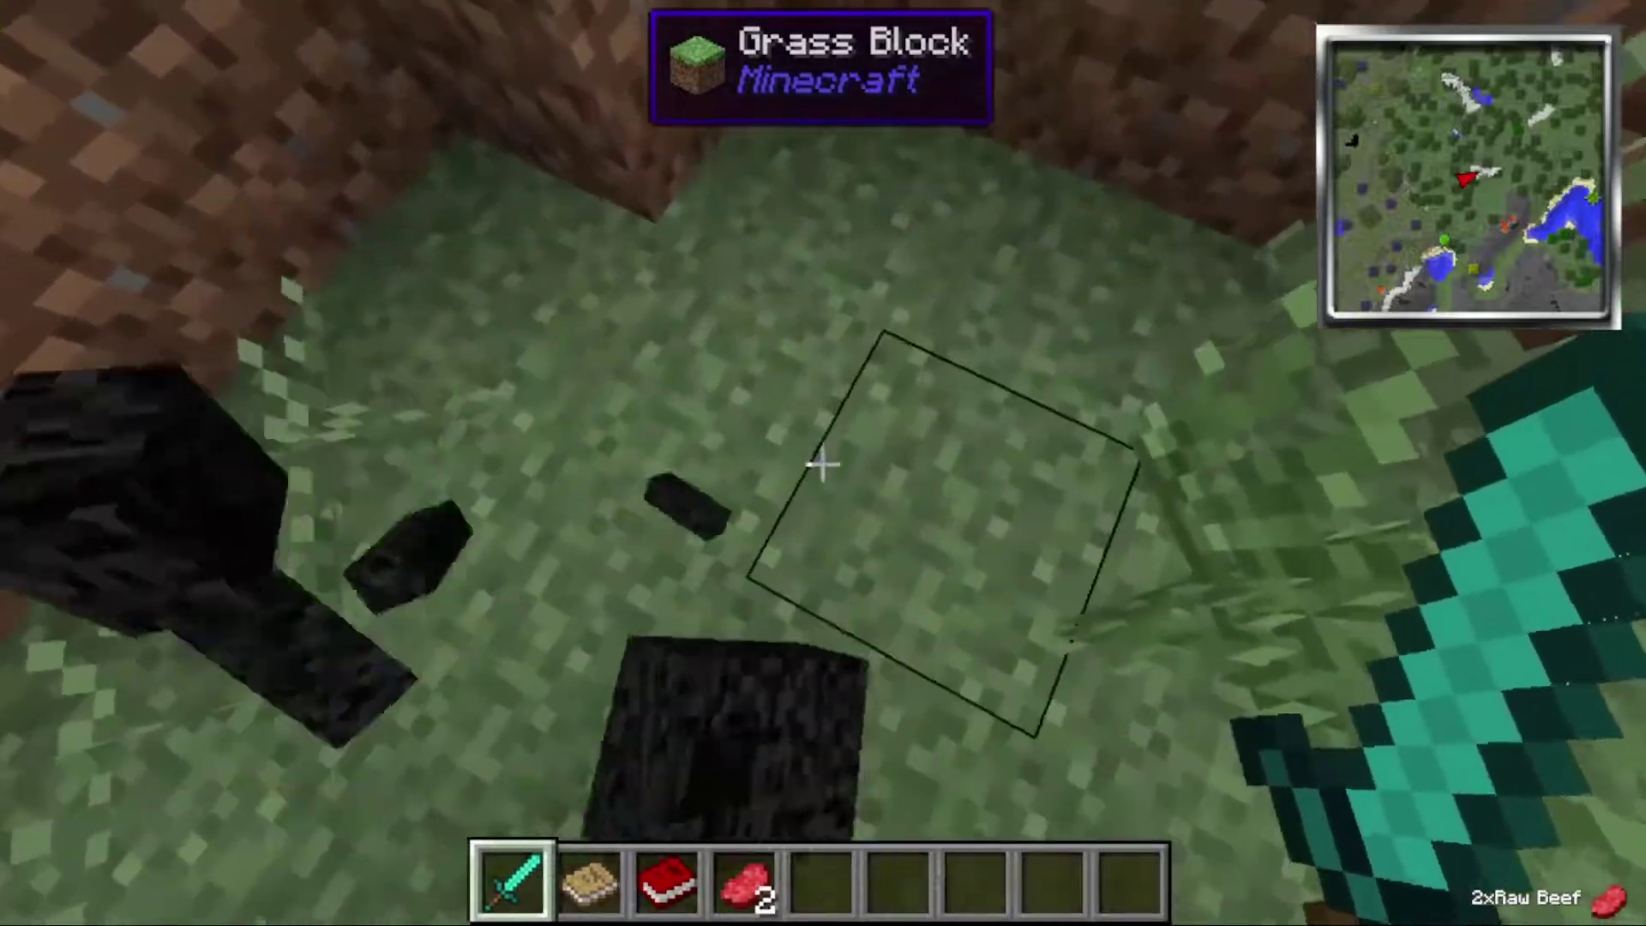
# Open the hat selection and try on the Frankenstein hat from page 6 of all hats.
pyautogui.press('h')
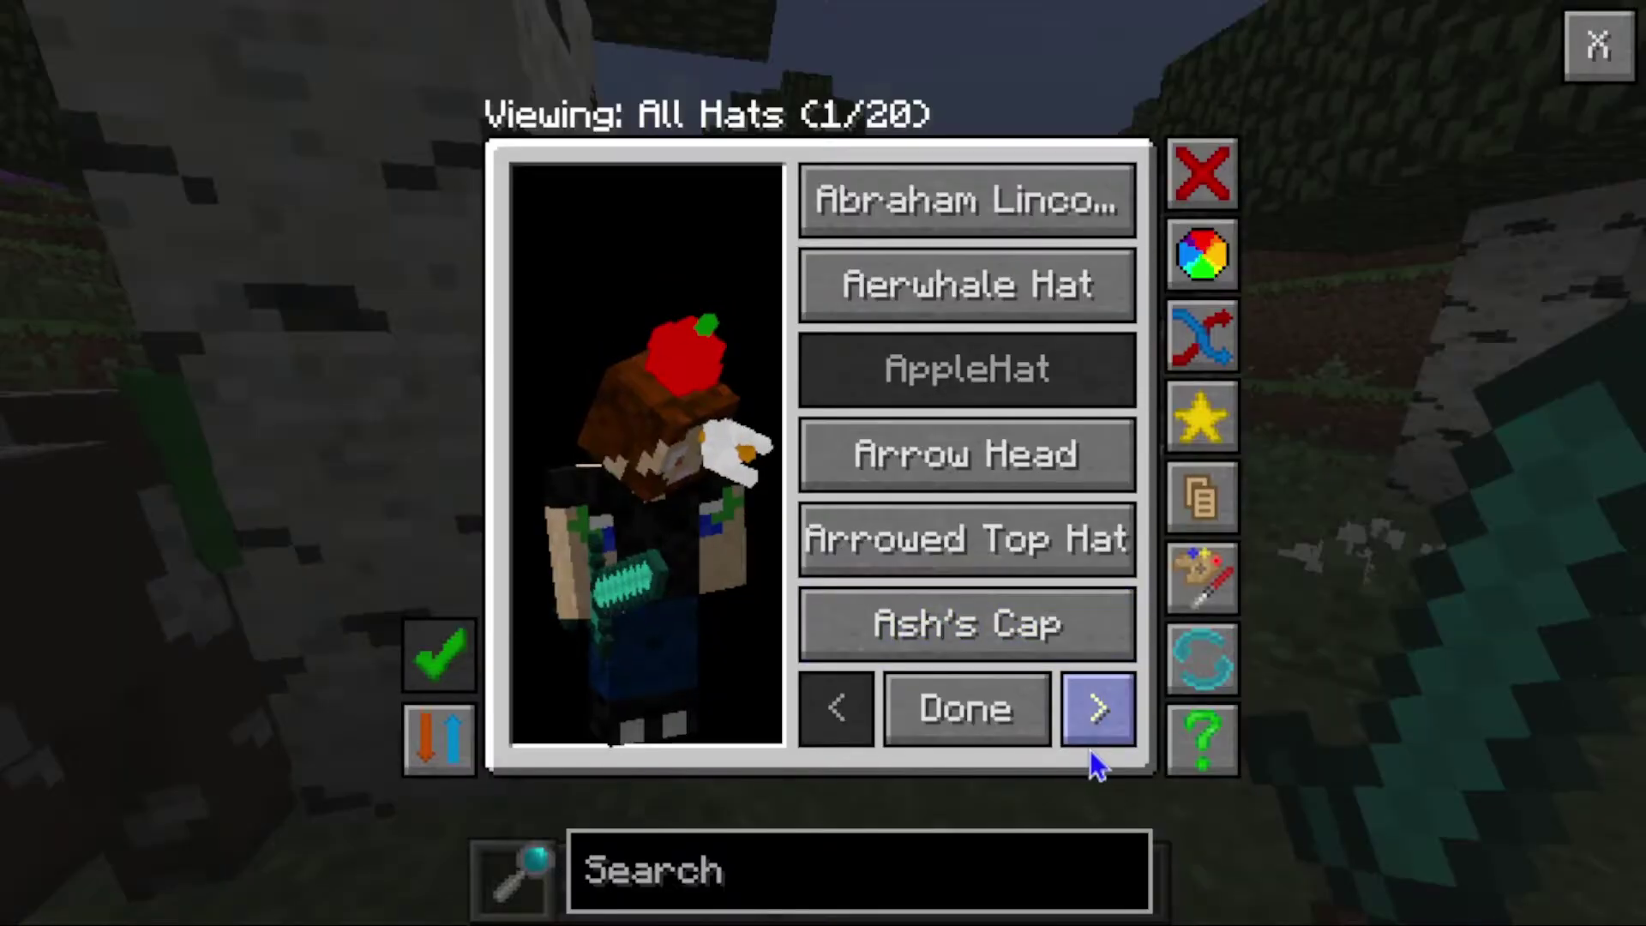
pyautogui.click(1082, 701)
pyautogui.click(1082, 701)
pyautogui.click(1082, 702)
pyautogui.click(1082, 701)
pyautogui.click(1082, 701)
pyautogui.click(1030, 476)
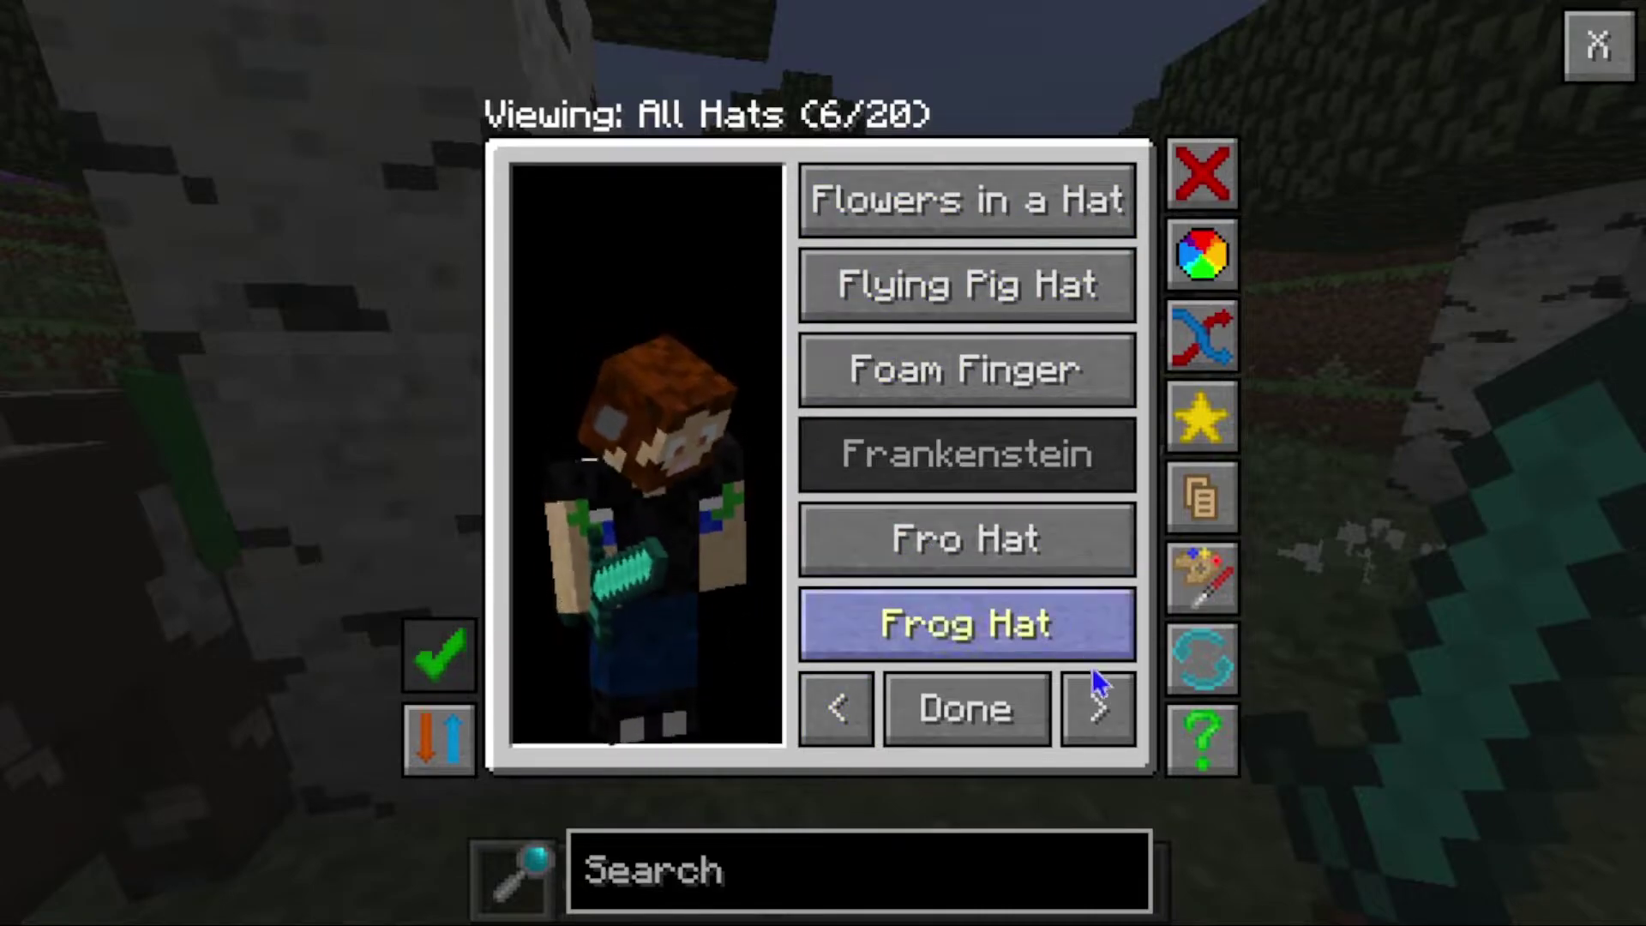
# Put on the Leprechaun Hat from page 10 of all hats and return to the game.
pyautogui.click(1119, 716)
pyautogui.click(1119, 717)
pyautogui.click(1118, 717)
pyautogui.click(1117, 711)
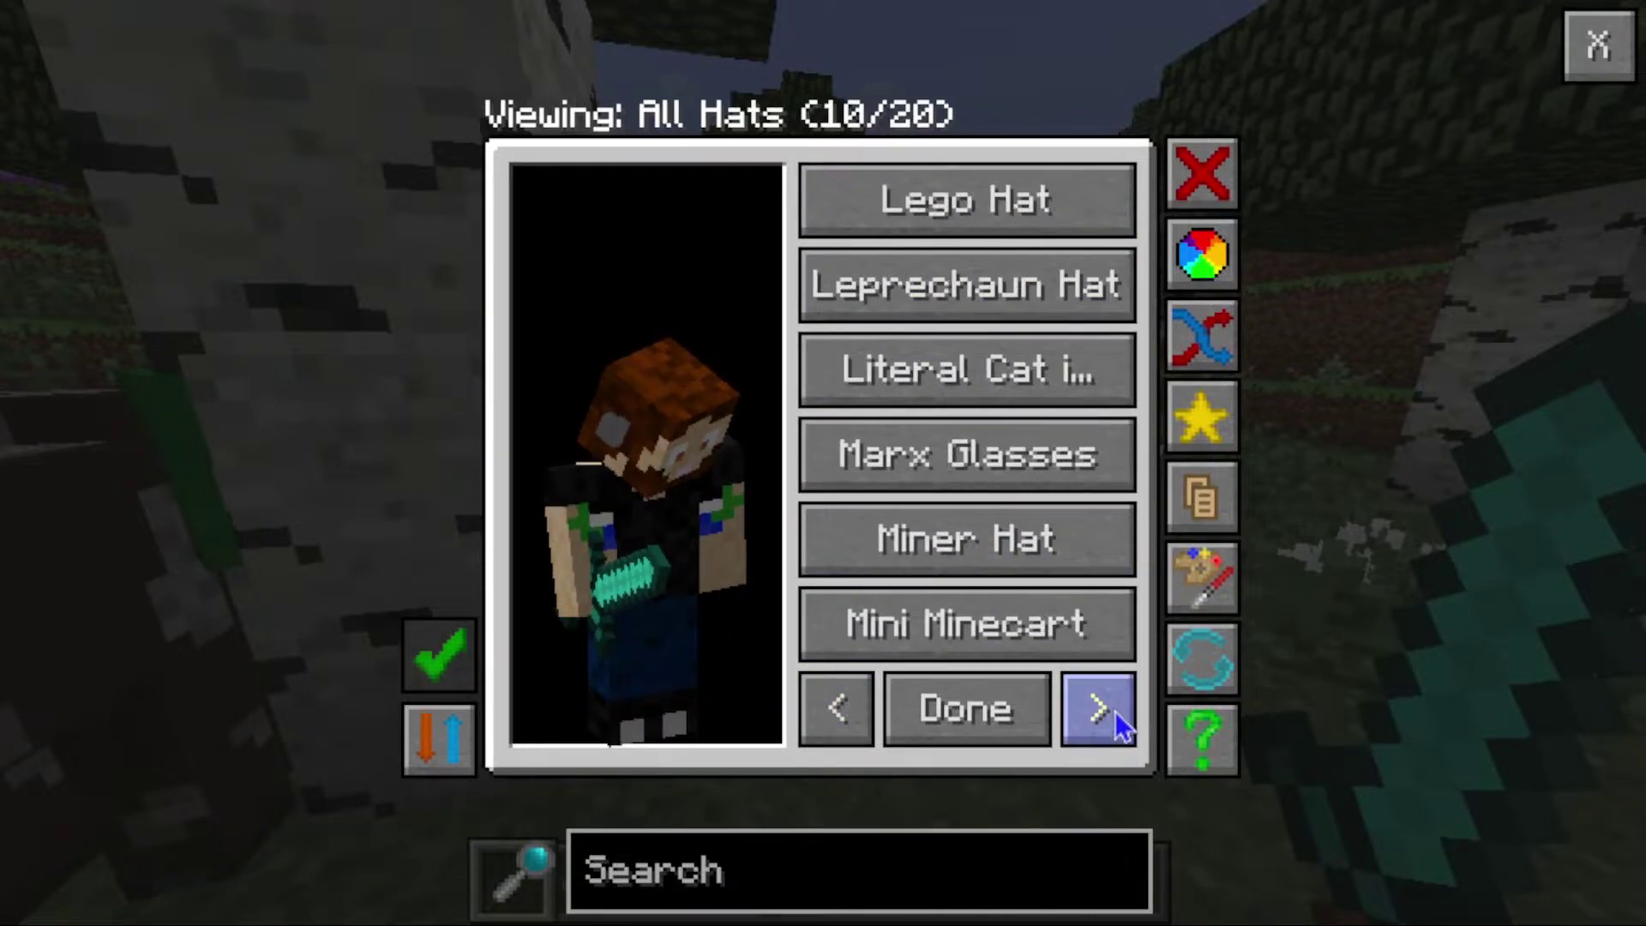
pyautogui.click(1082, 307)
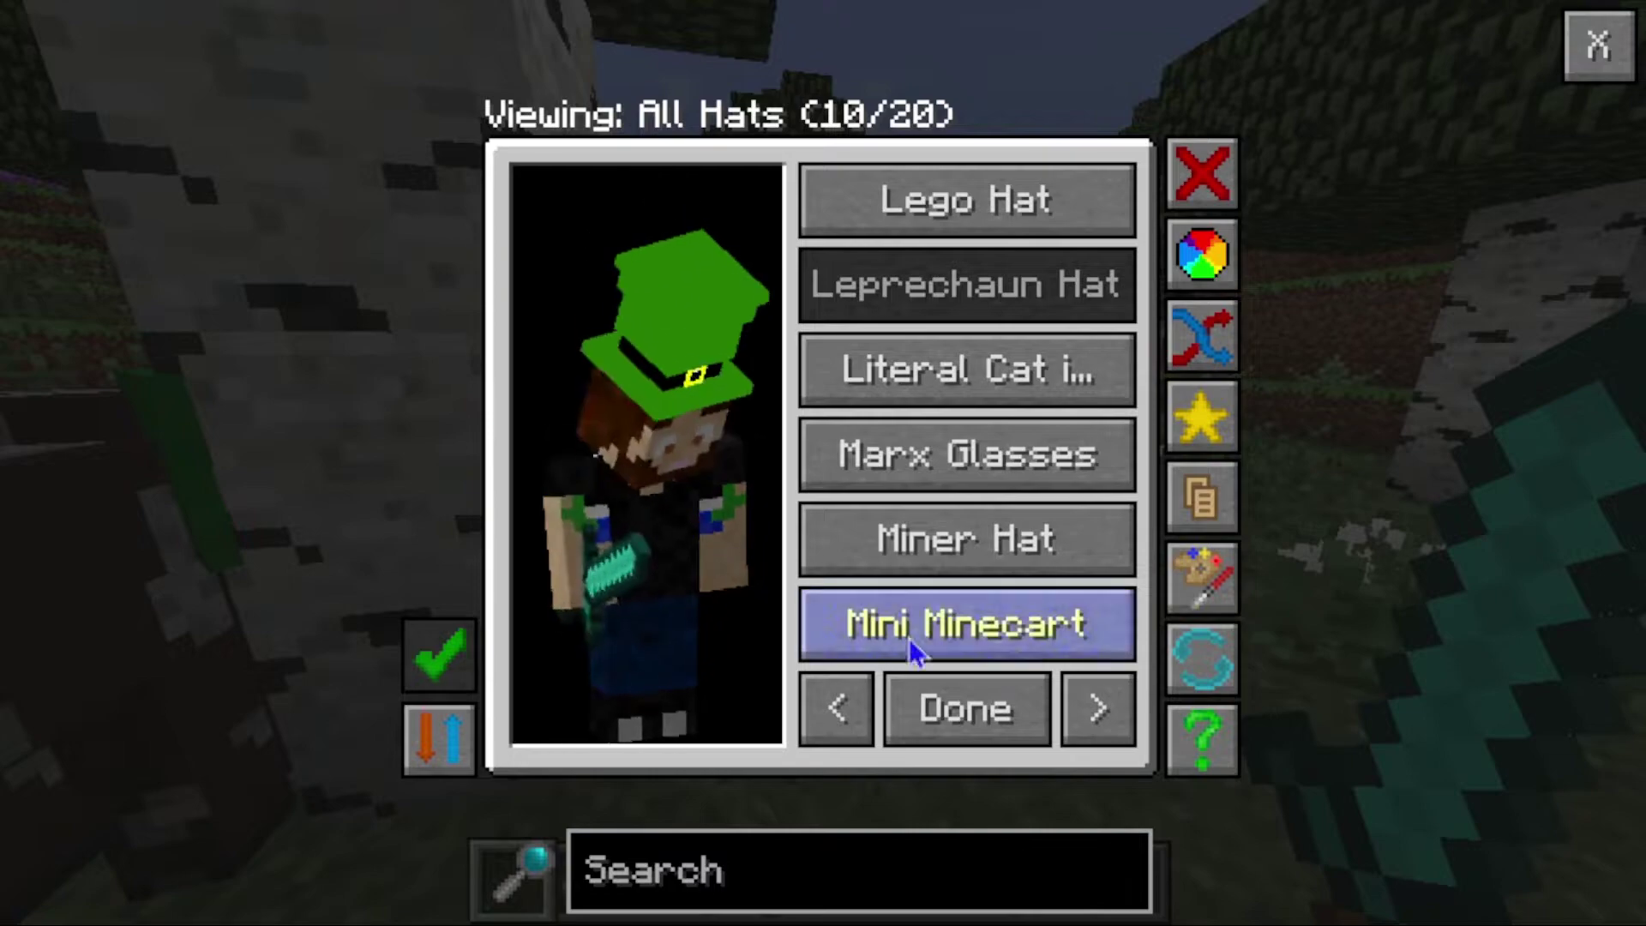
pyautogui.press('Escape')
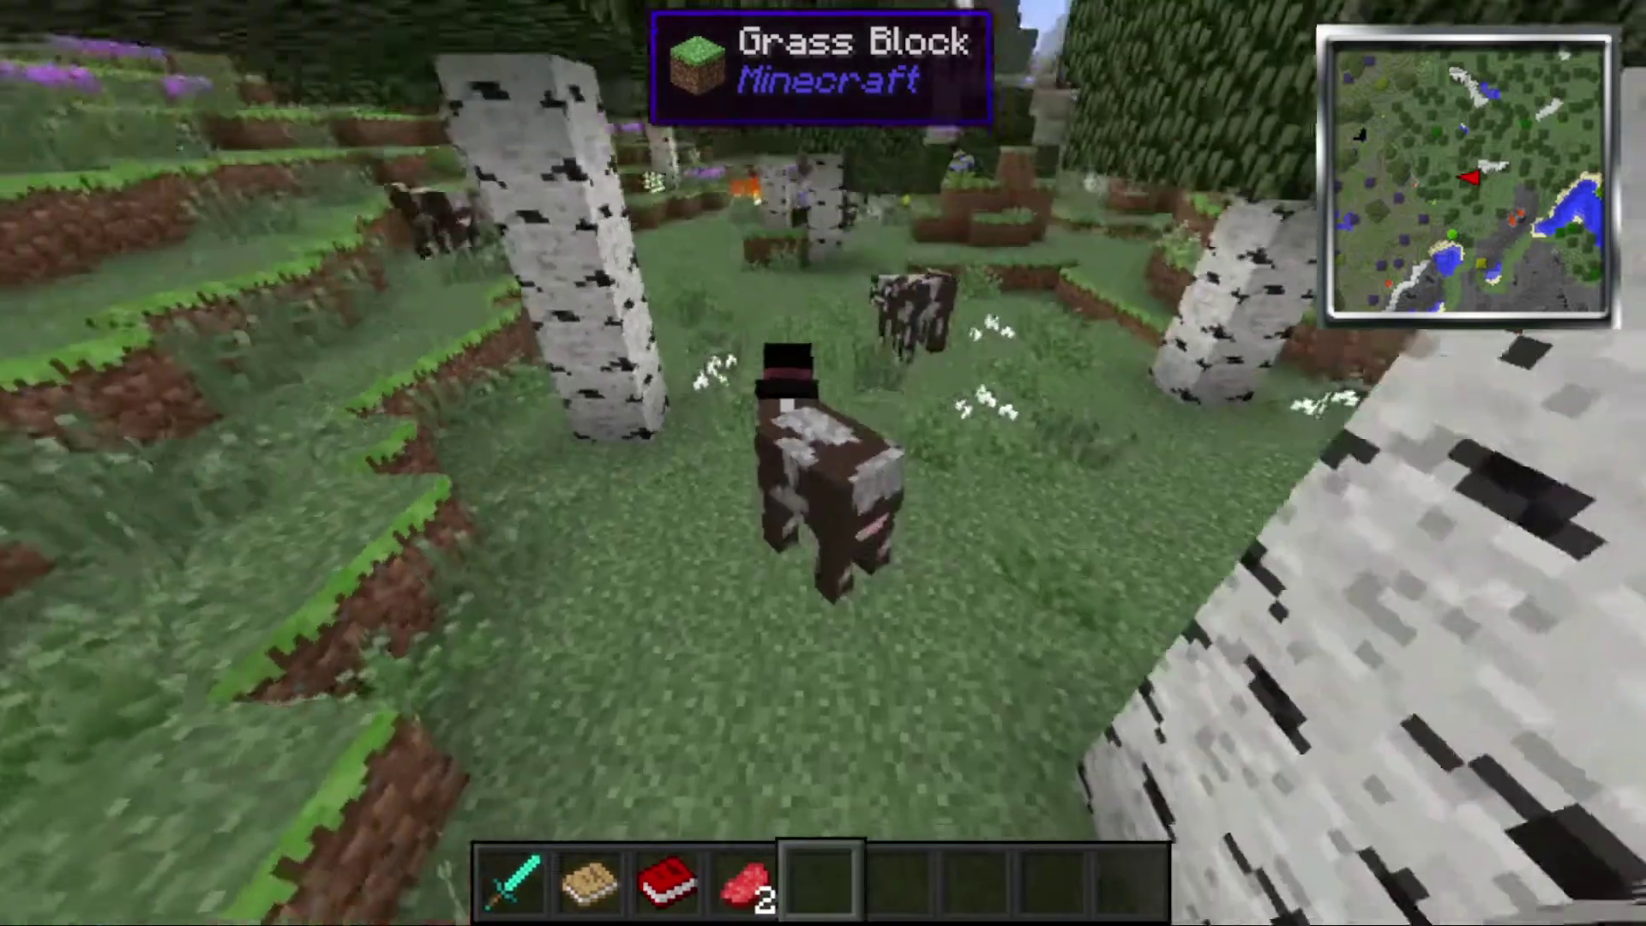
# Walk through the birch forest in the form of the hat-wearing cow.
pyautogui.press('w')
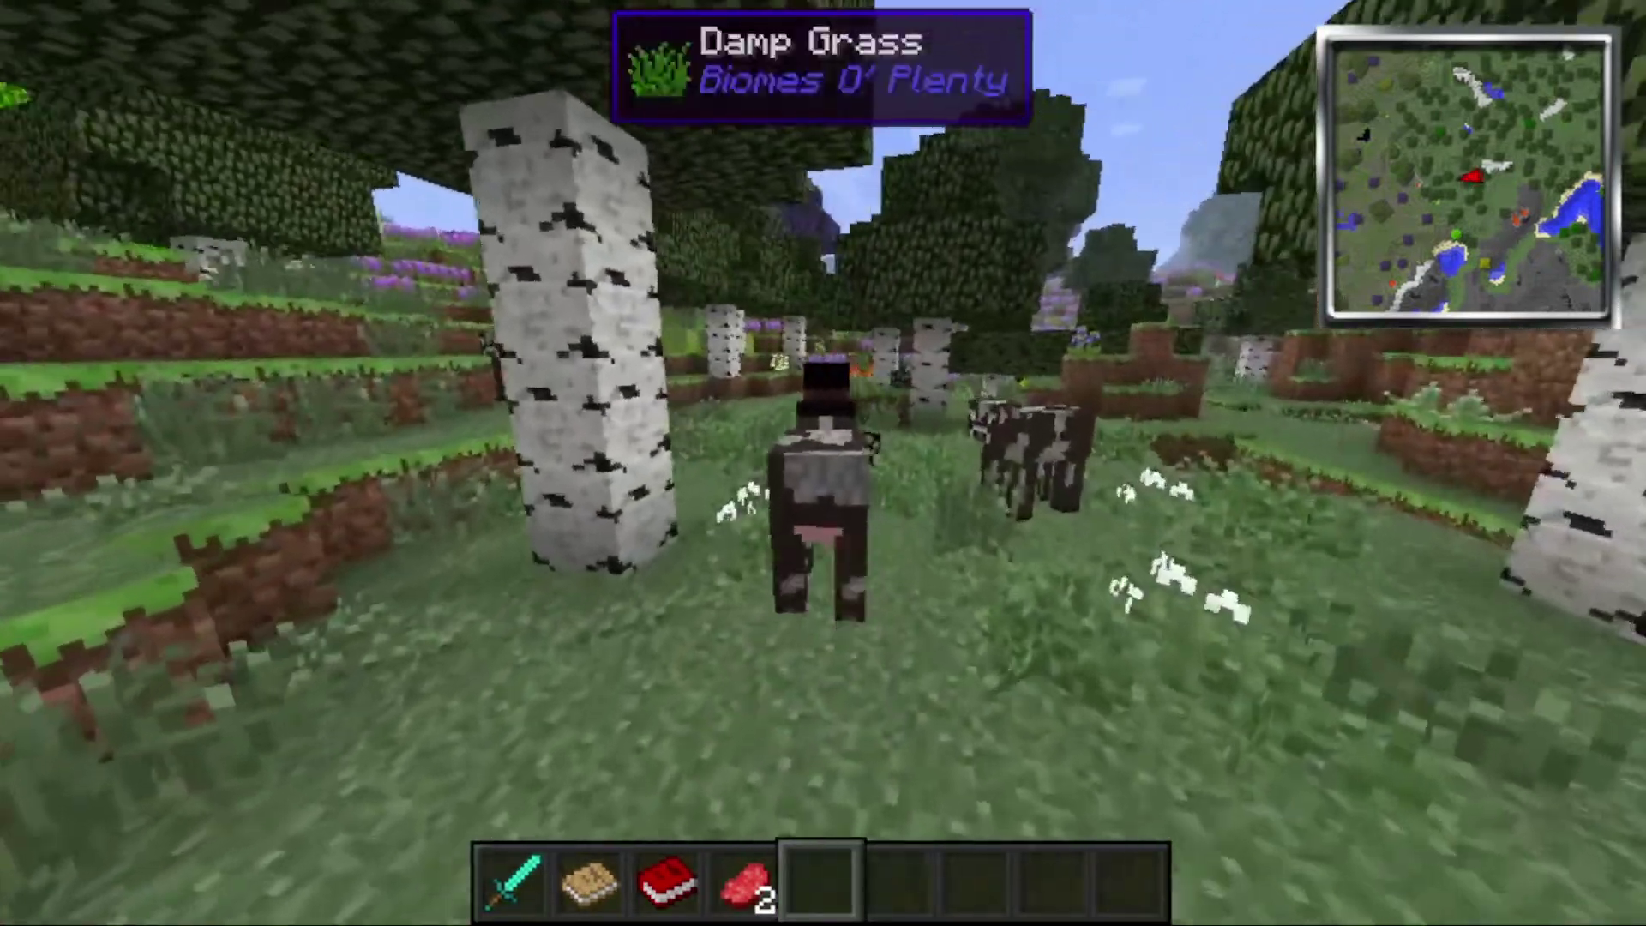
pyautogui.press('w')
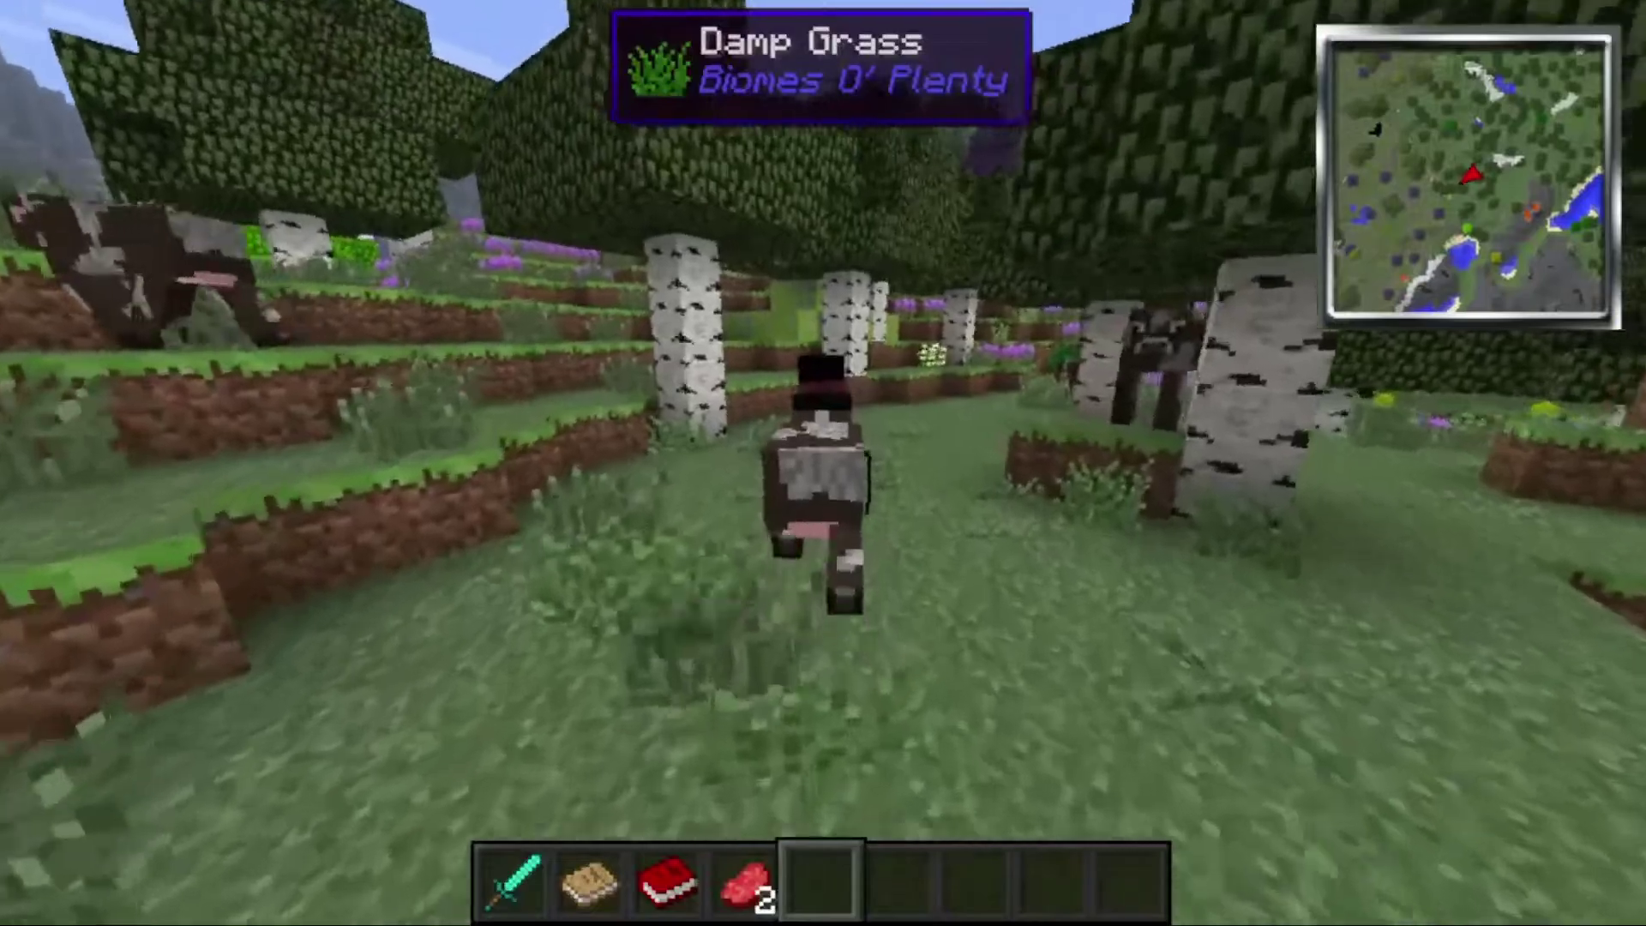
pyautogui.press('w')
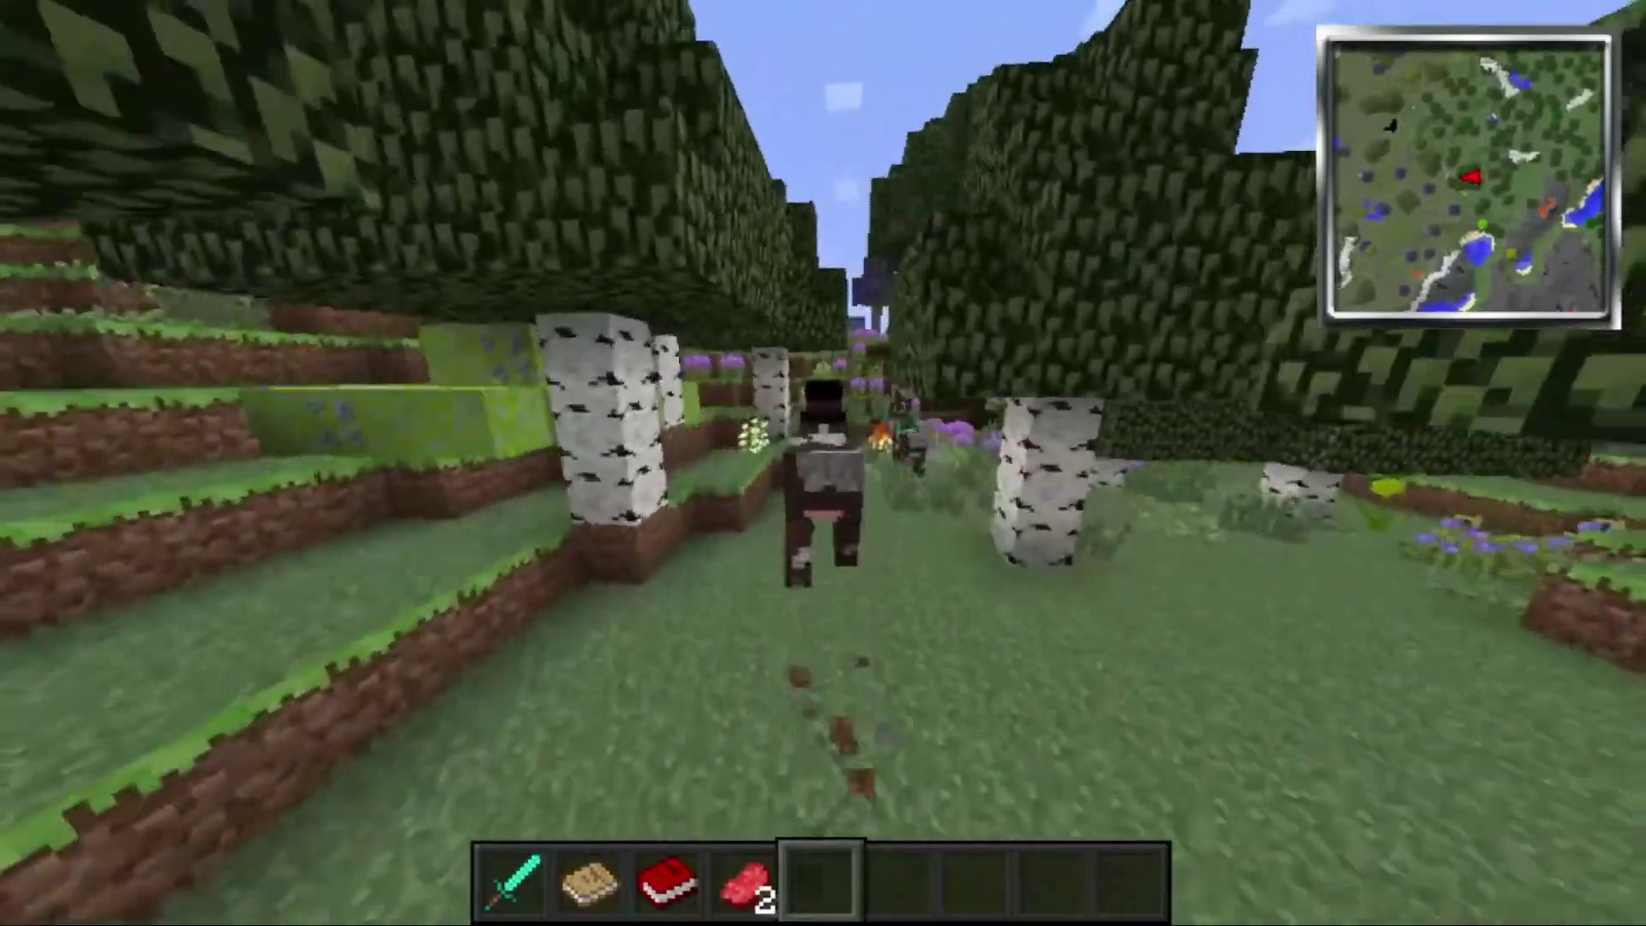
pyautogui.press('w')
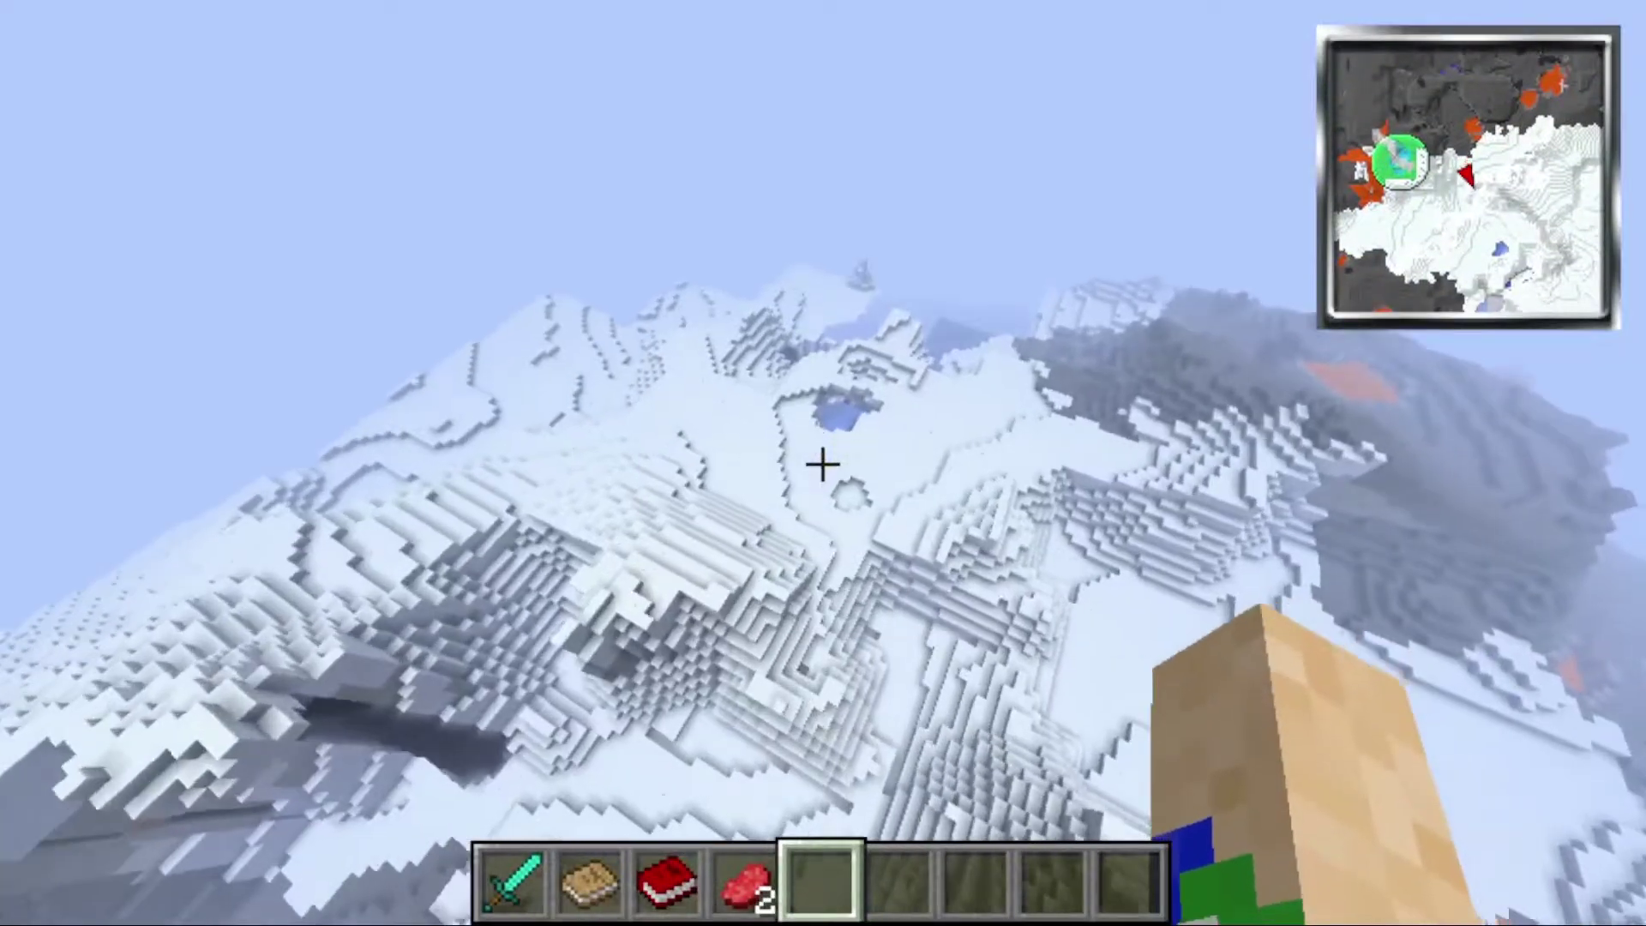
# Fly over the snowy mountains and the neighbouring lava-covered terrain to explore the new biomes.
pyautogui.press('w')
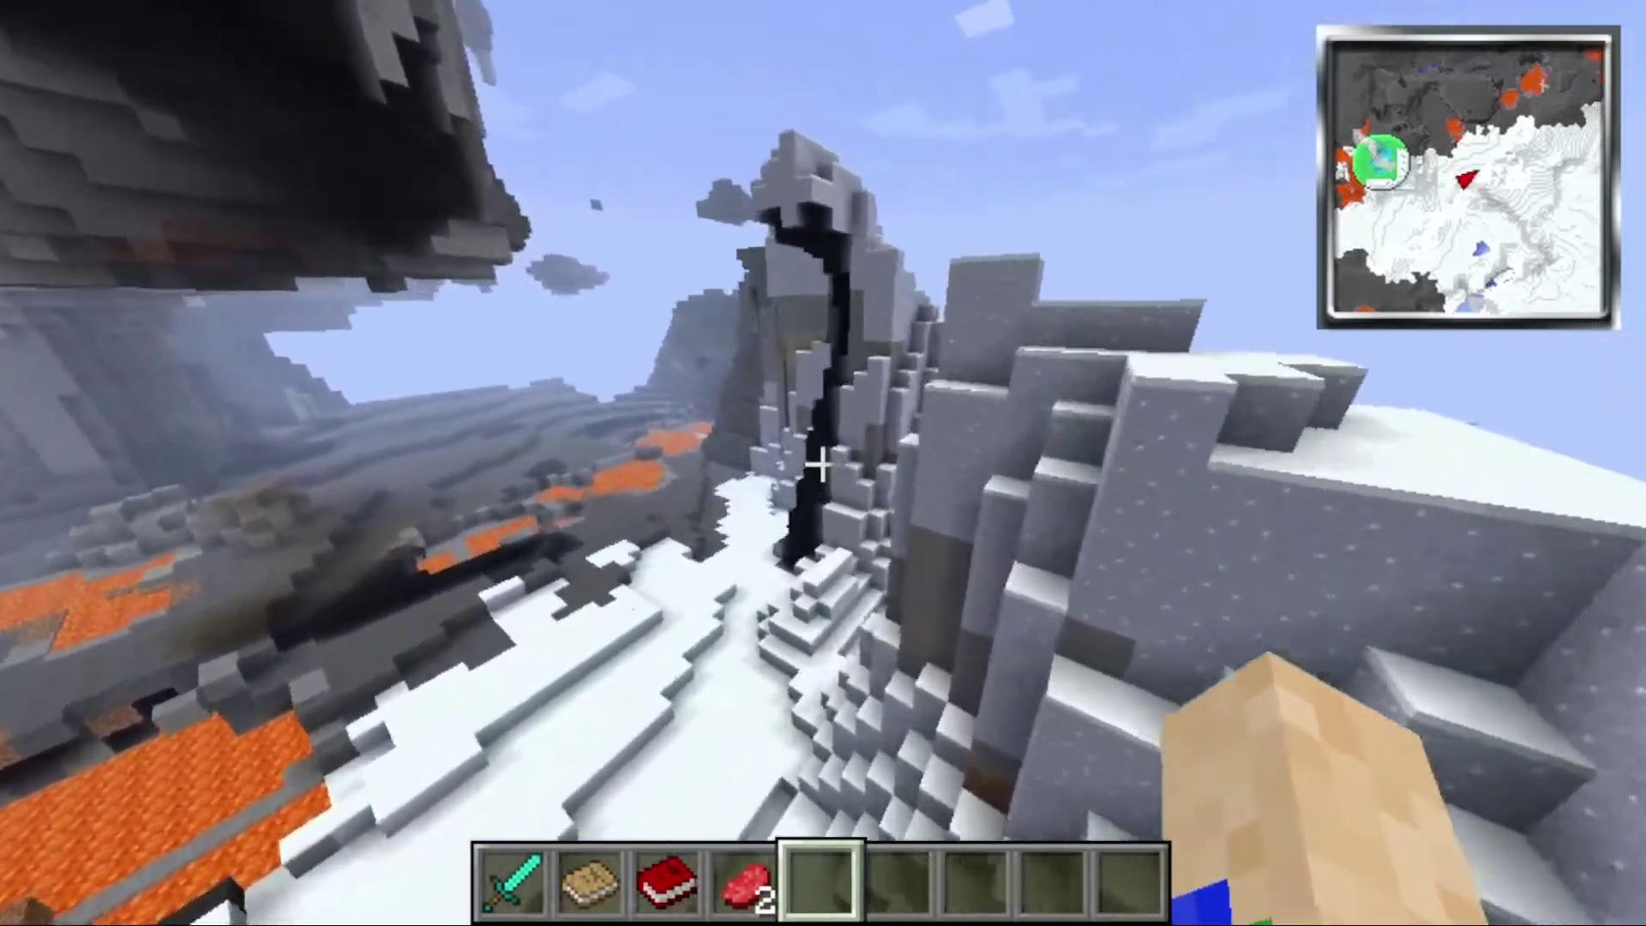
pyautogui.press('w')
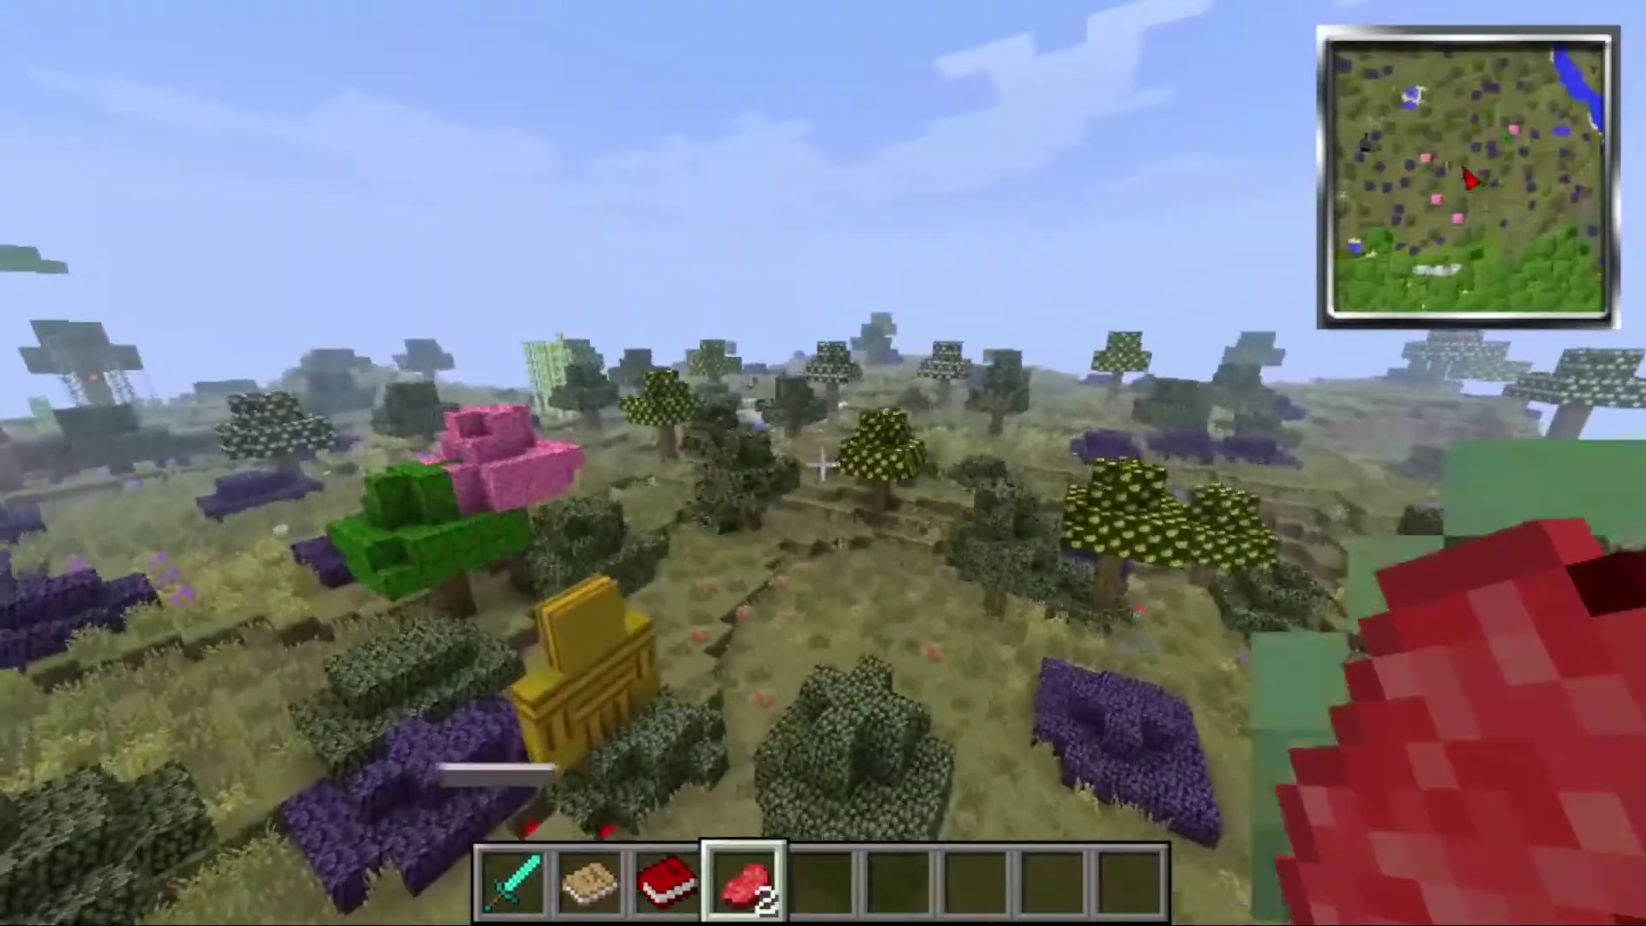
# Circle the hay bale figure to examine it, and look around the stone brick ruin with the central water basin.
pyautogui.press('w')
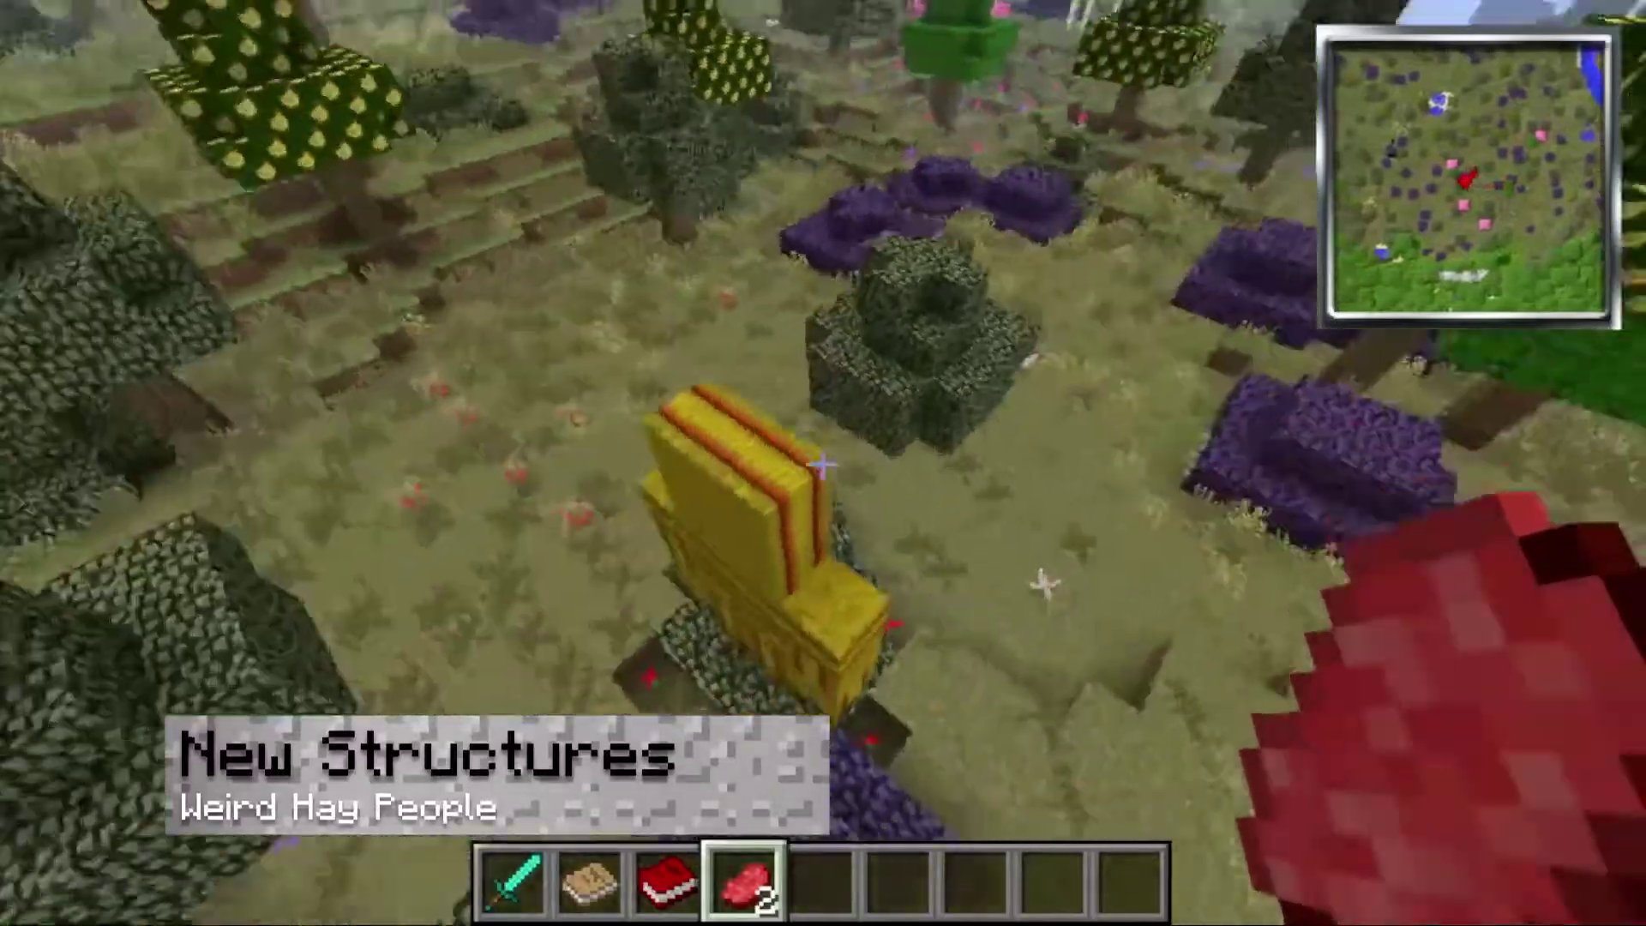
pyautogui.press('s')
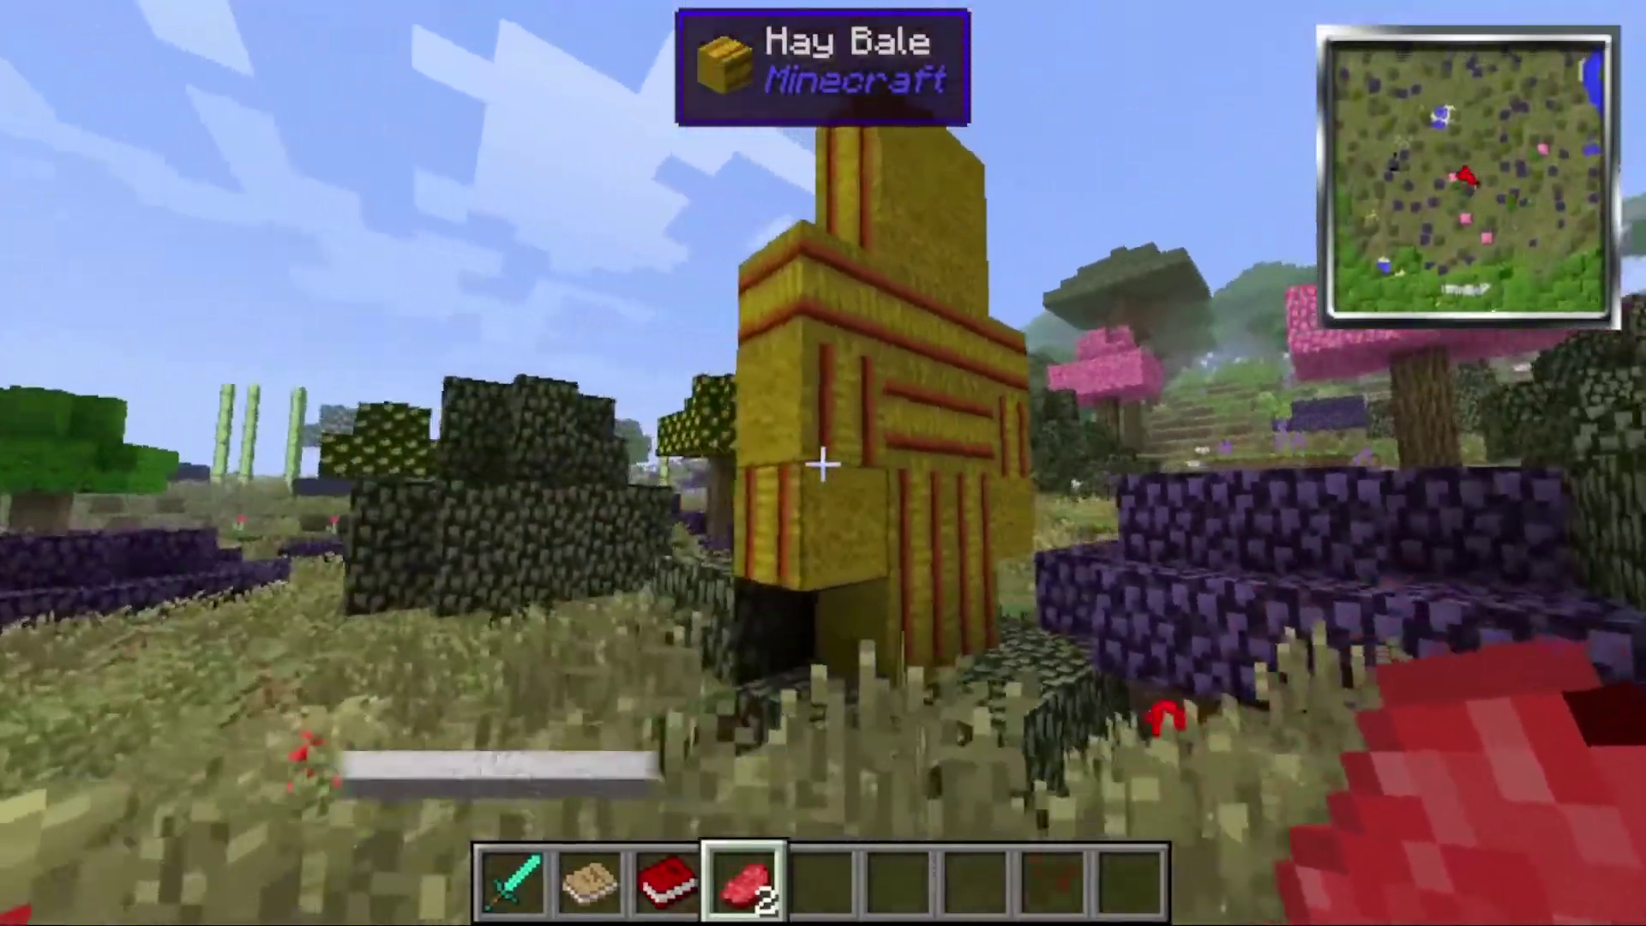
pyautogui.press('w')
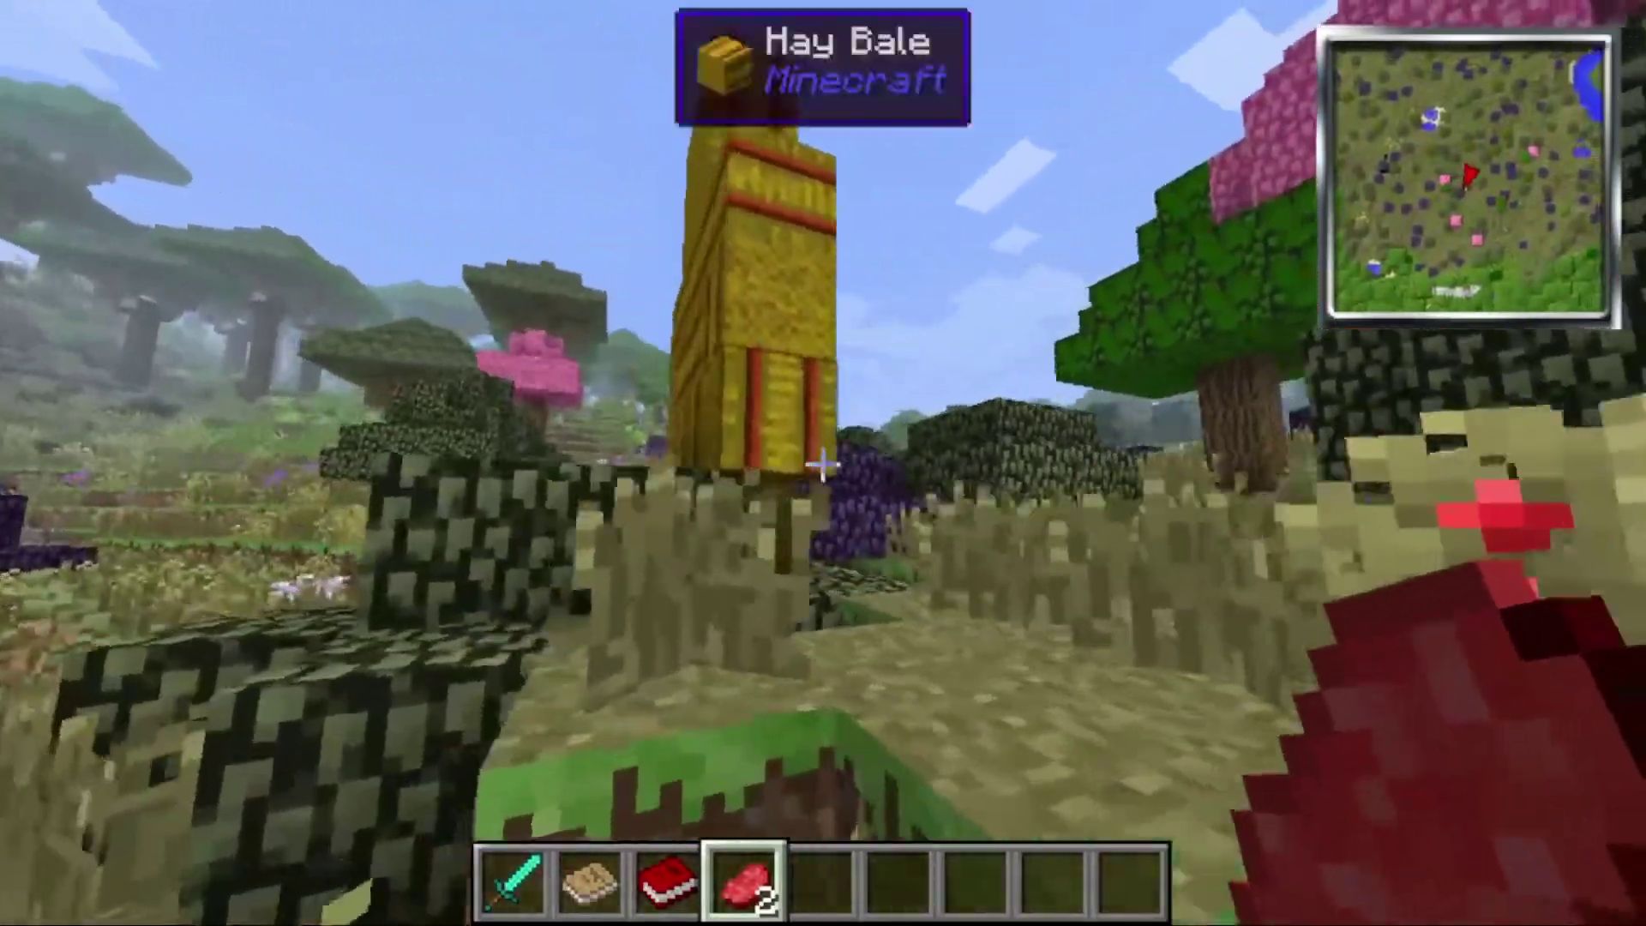
pyautogui.press('s')
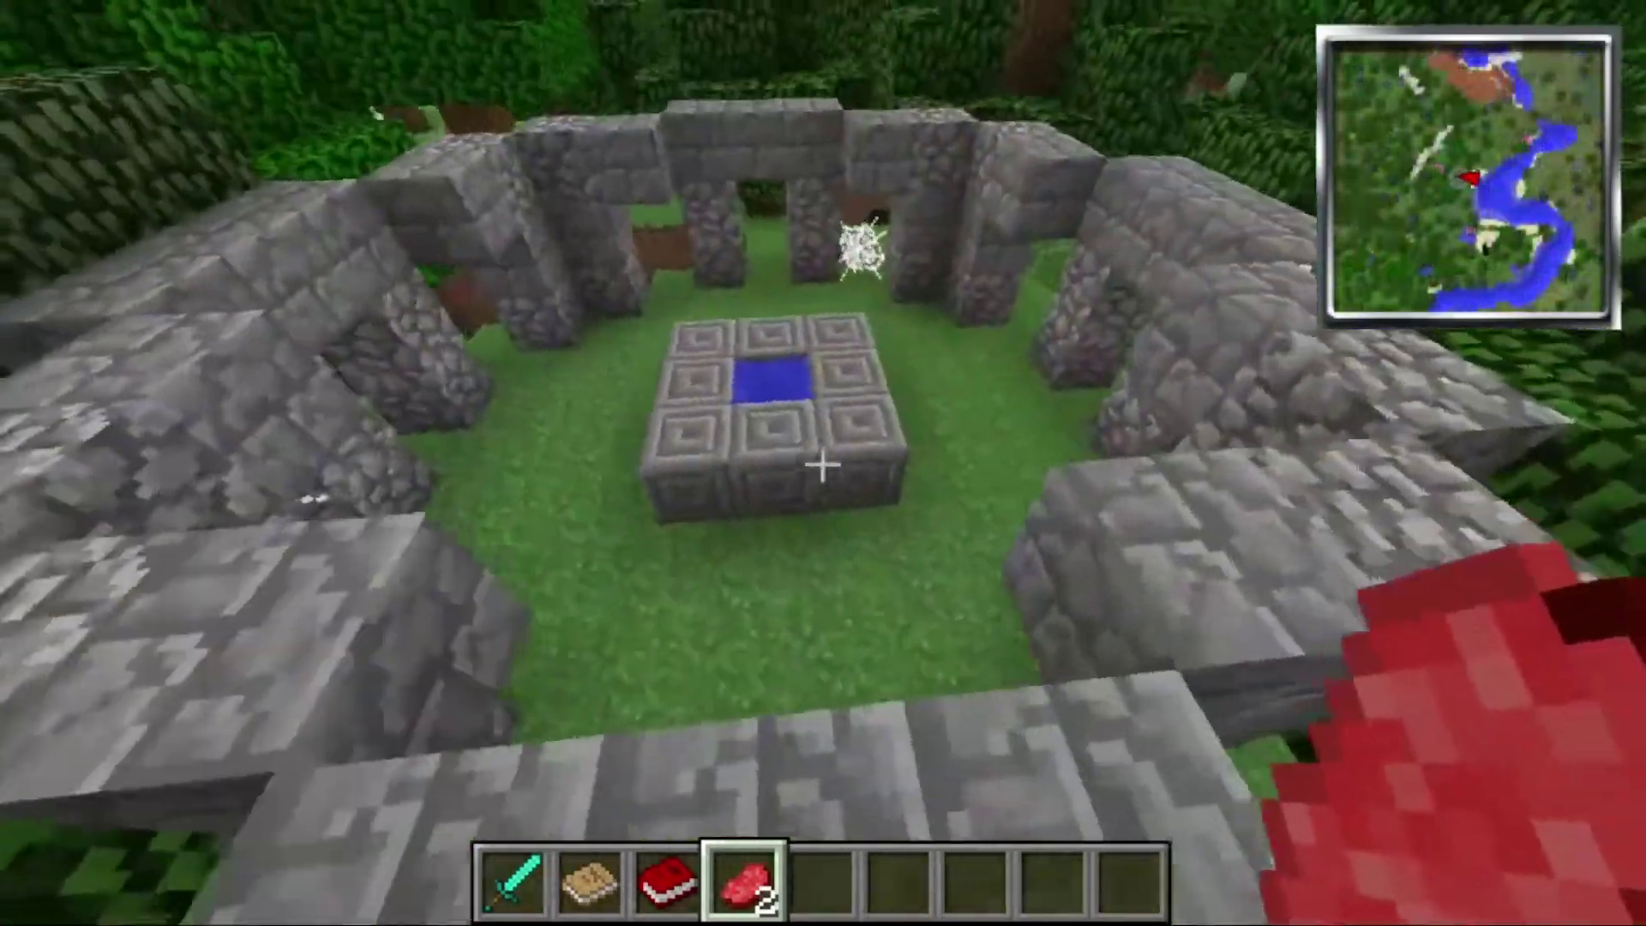
pyautogui.press('w')
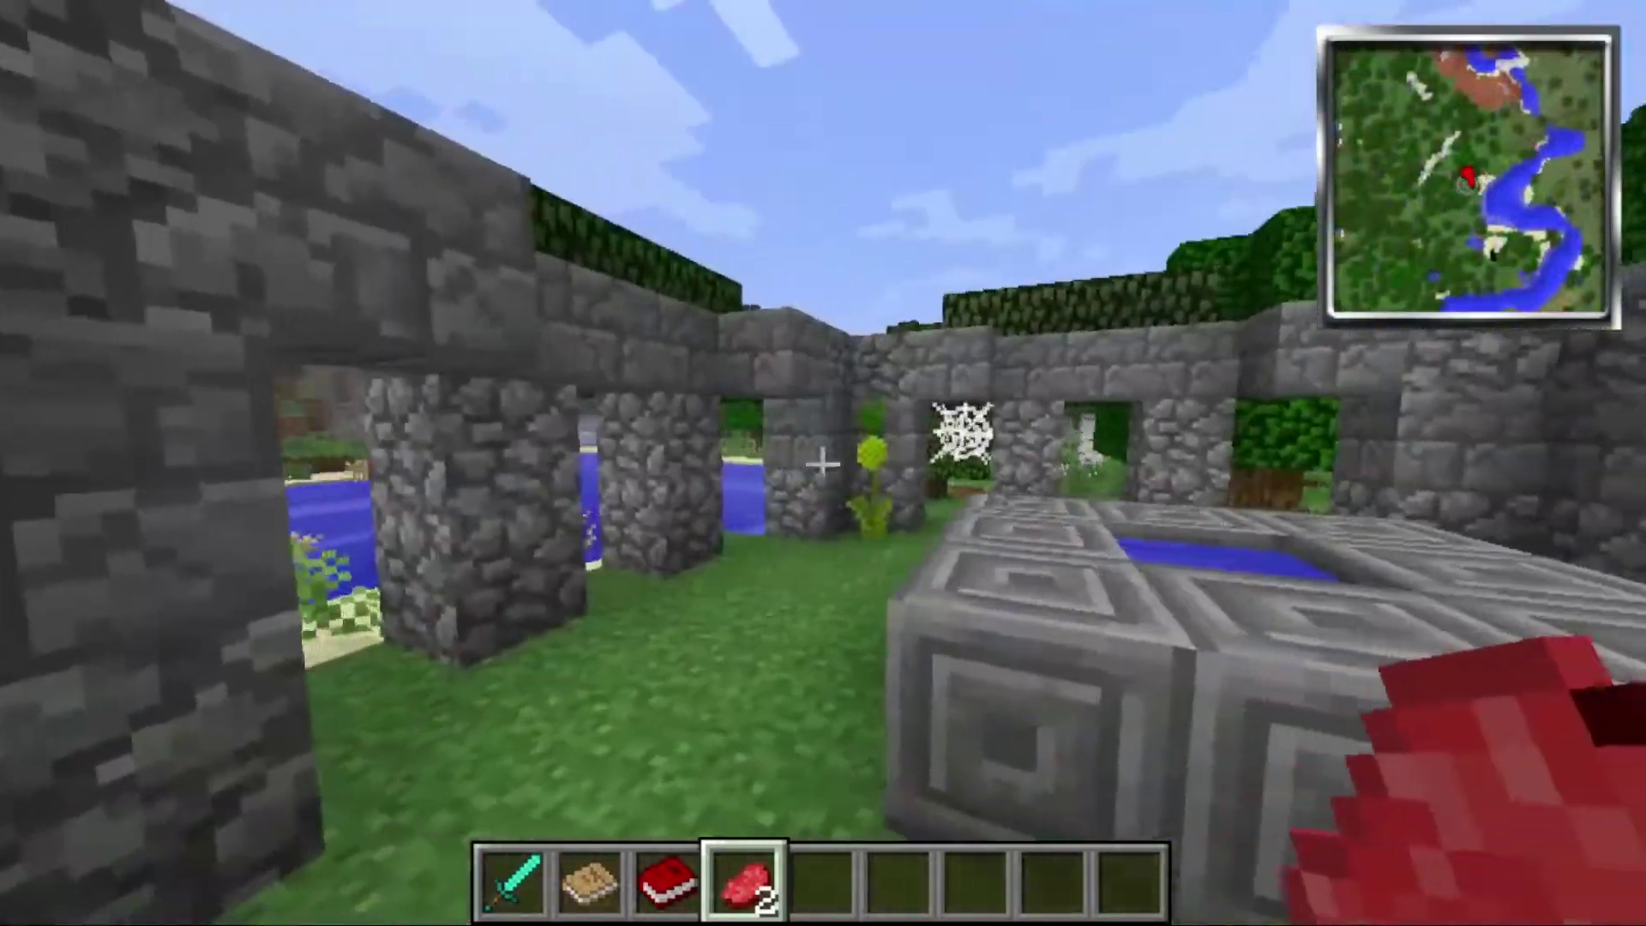
pyautogui.press('s')
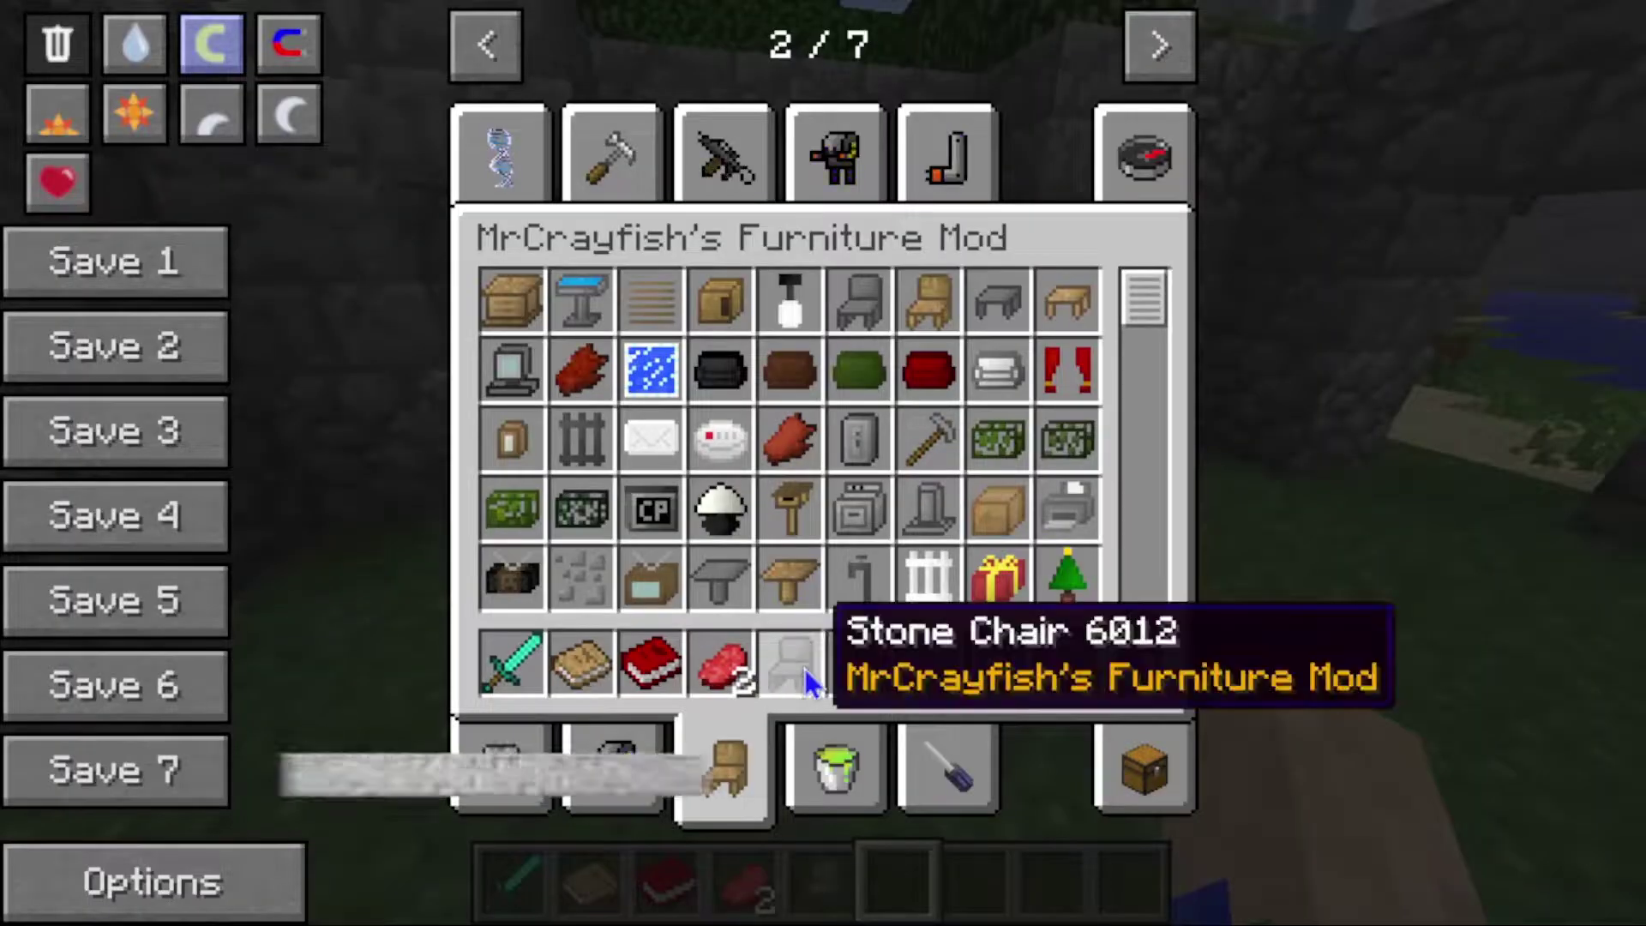
# Add a wooden table, a present and the last white item of MrCrayfish's Furniture Mod to the hotbar.
pyautogui.click(801, 567)
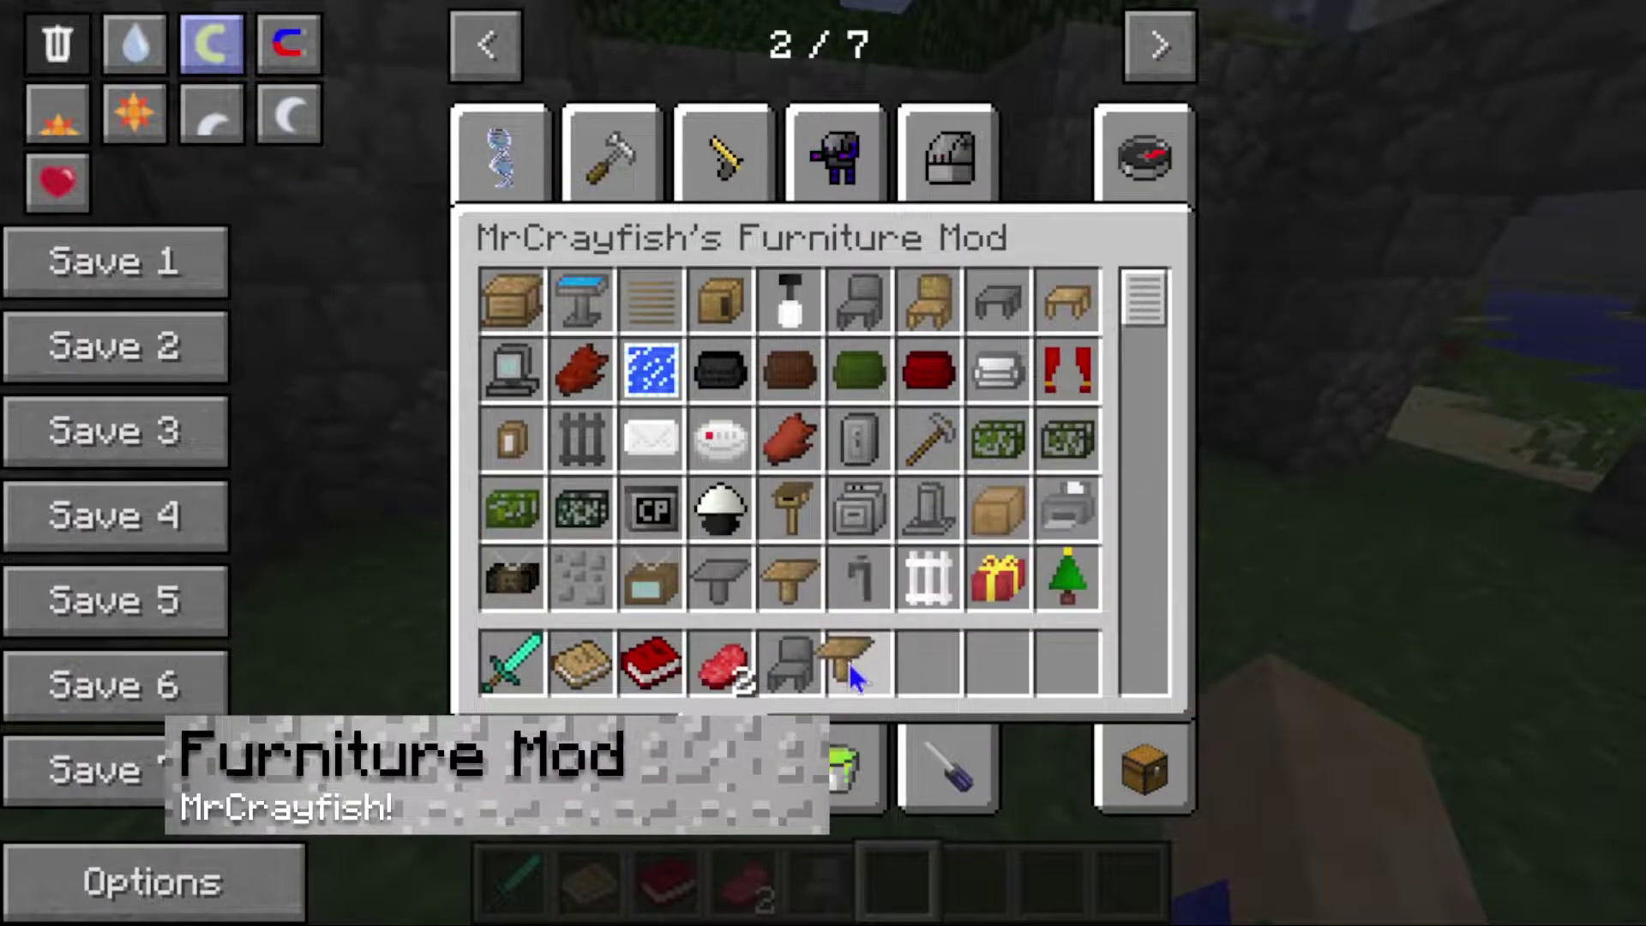
pyautogui.click(848, 662)
pyautogui.scroll(-1, 996, 580)
pyautogui.click(994, 510)
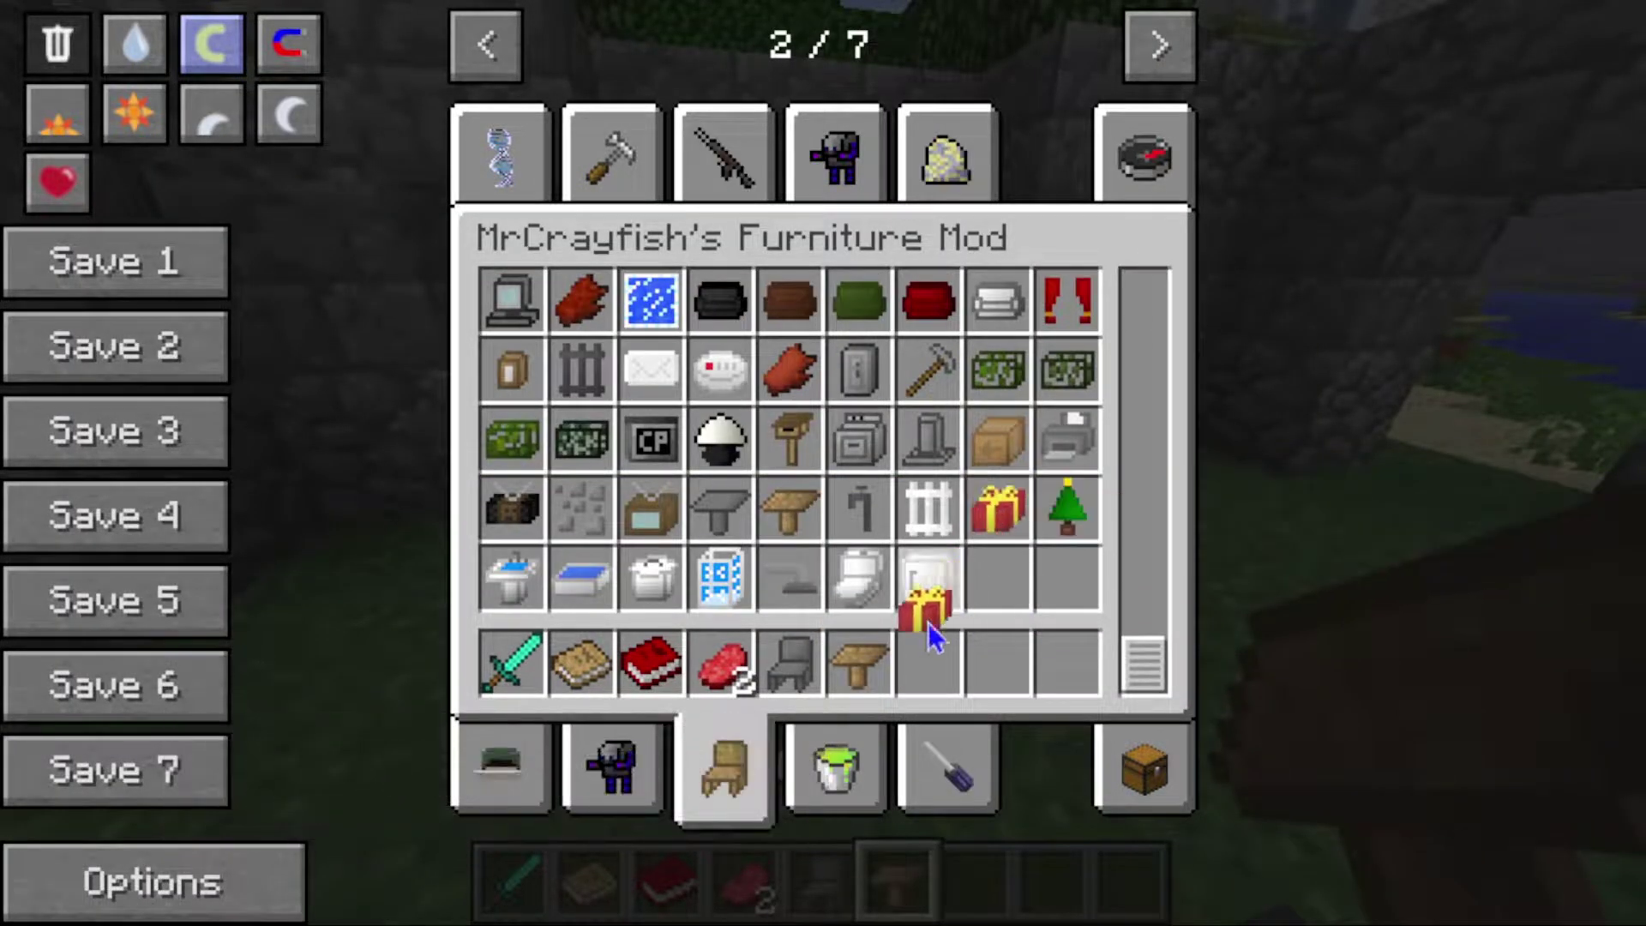
pyautogui.click(929, 661)
pyautogui.click(917, 592)
pyautogui.click(997, 662)
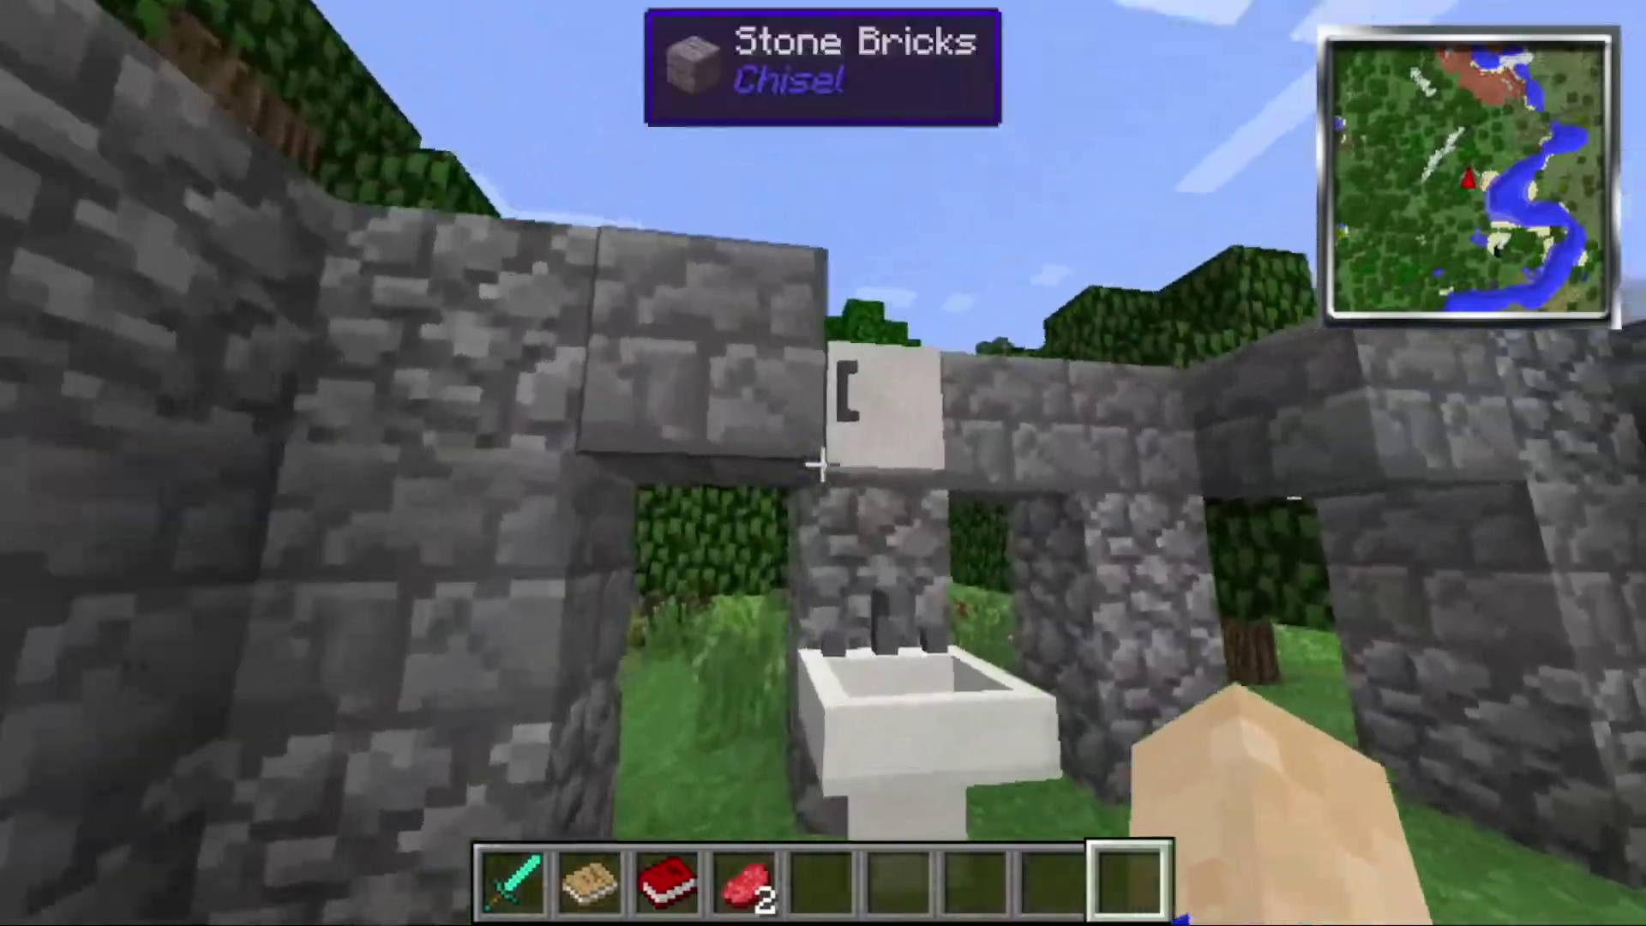
# Open the white cabinet above the basin, place the stone block on its bottom shelf and return it to the inventory.
pyautogui.rightClick(823, 465)
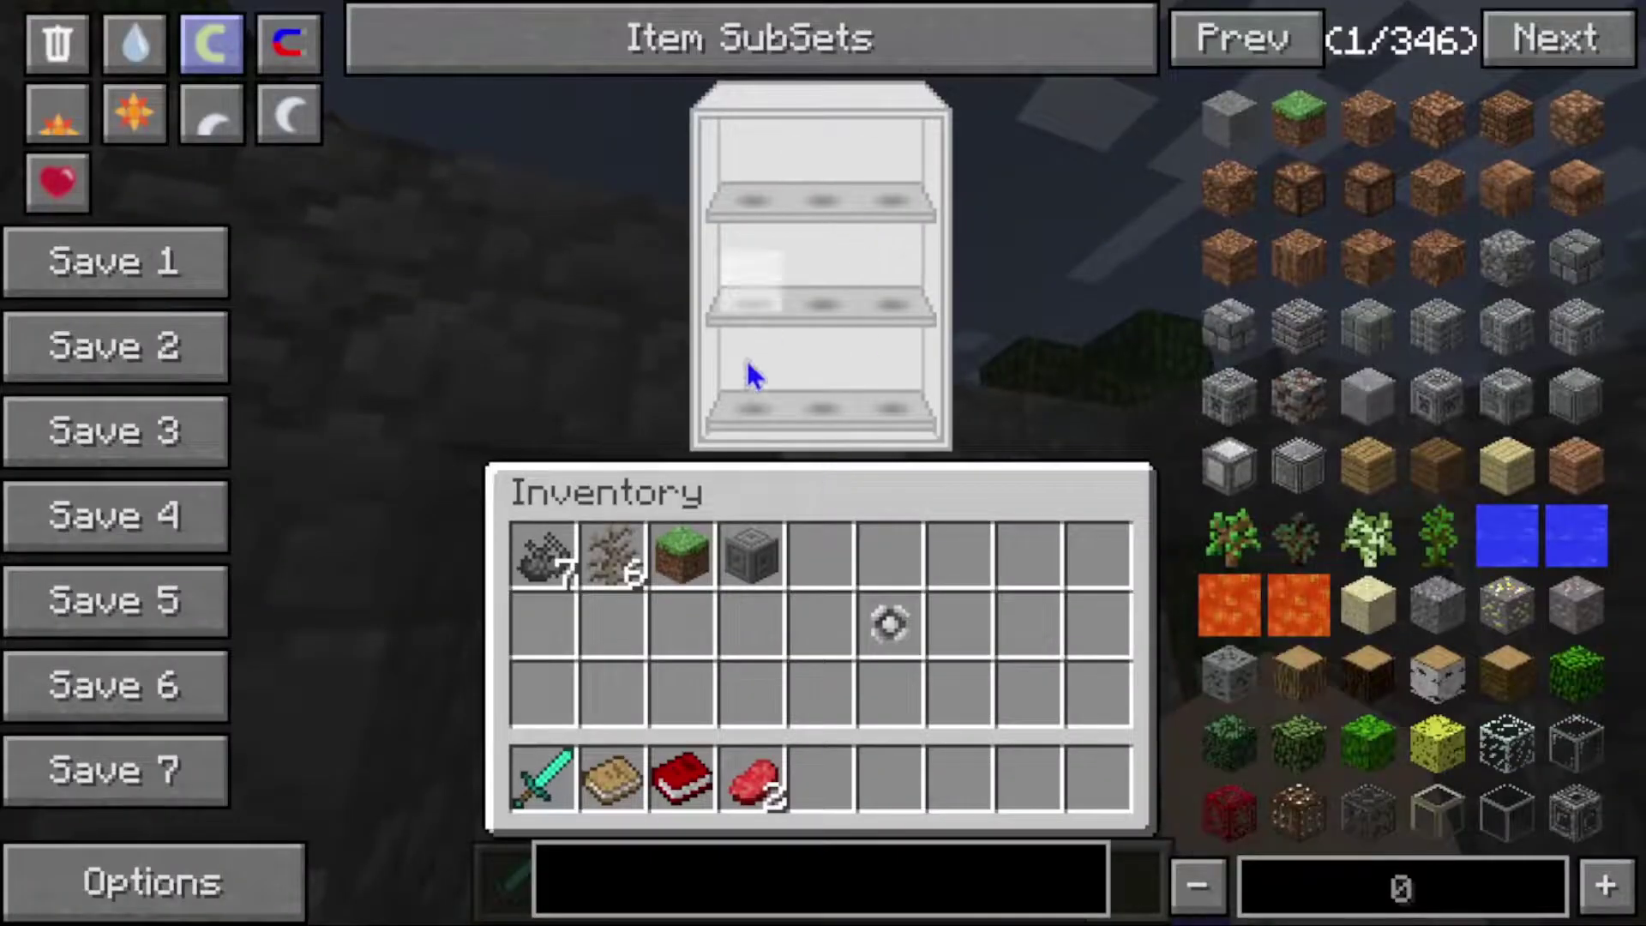
pyautogui.click(751, 555)
pyautogui.click(797, 396)
pyautogui.click(797, 397)
pyautogui.click(780, 417)
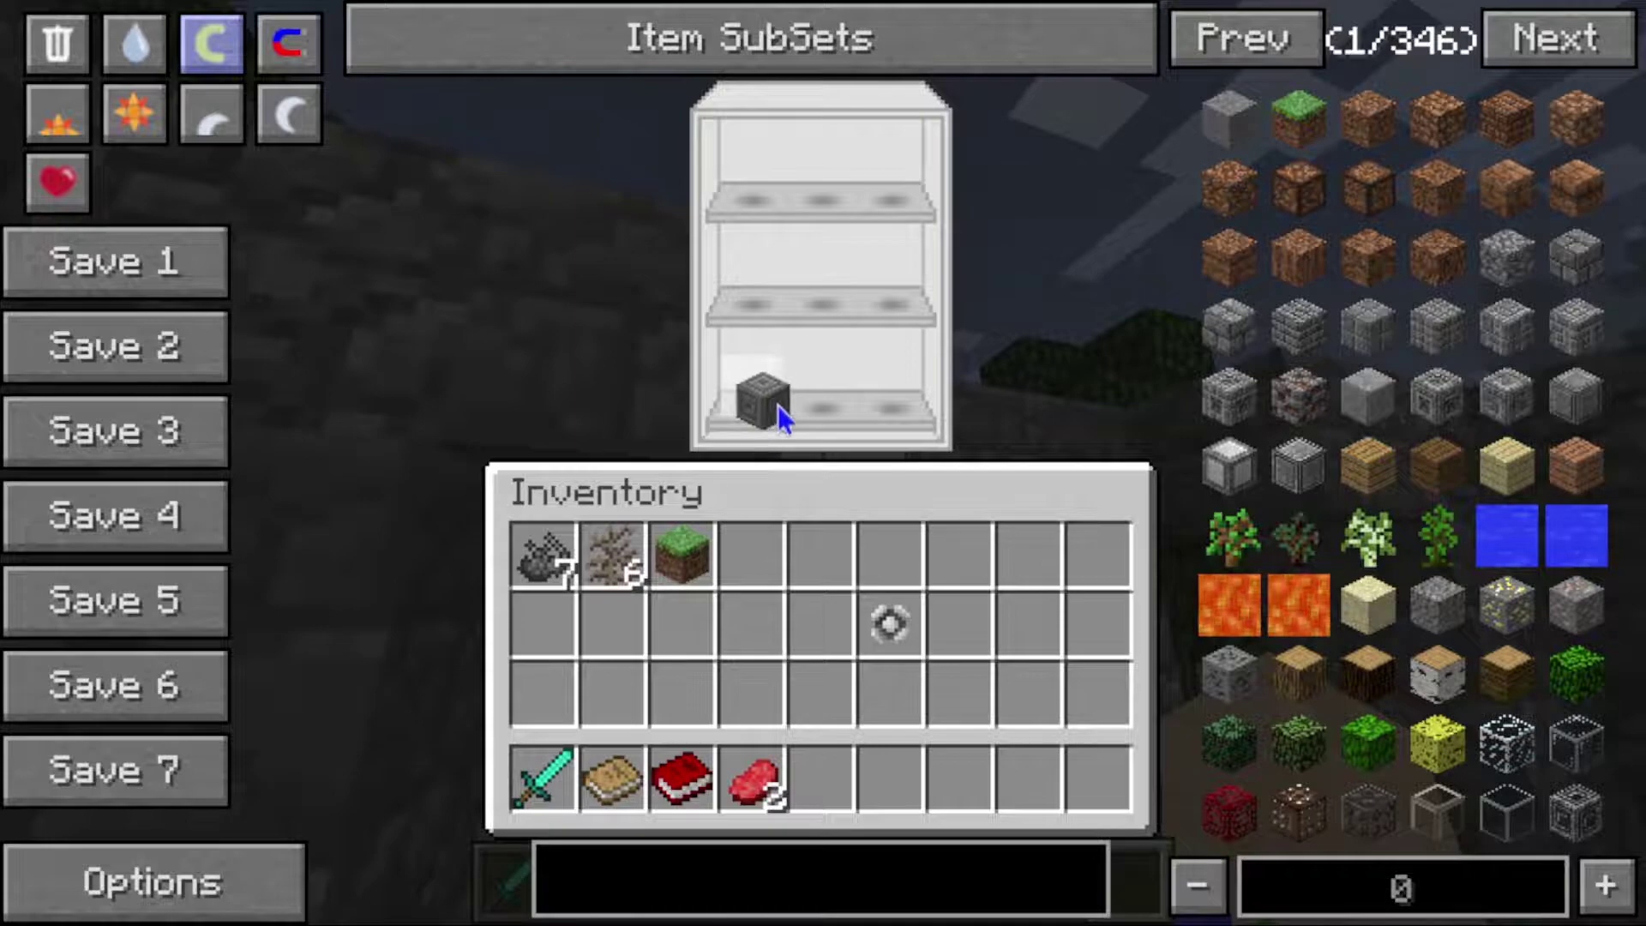
pyautogui.click(781, 416)
pyautogui.click(751, 555)
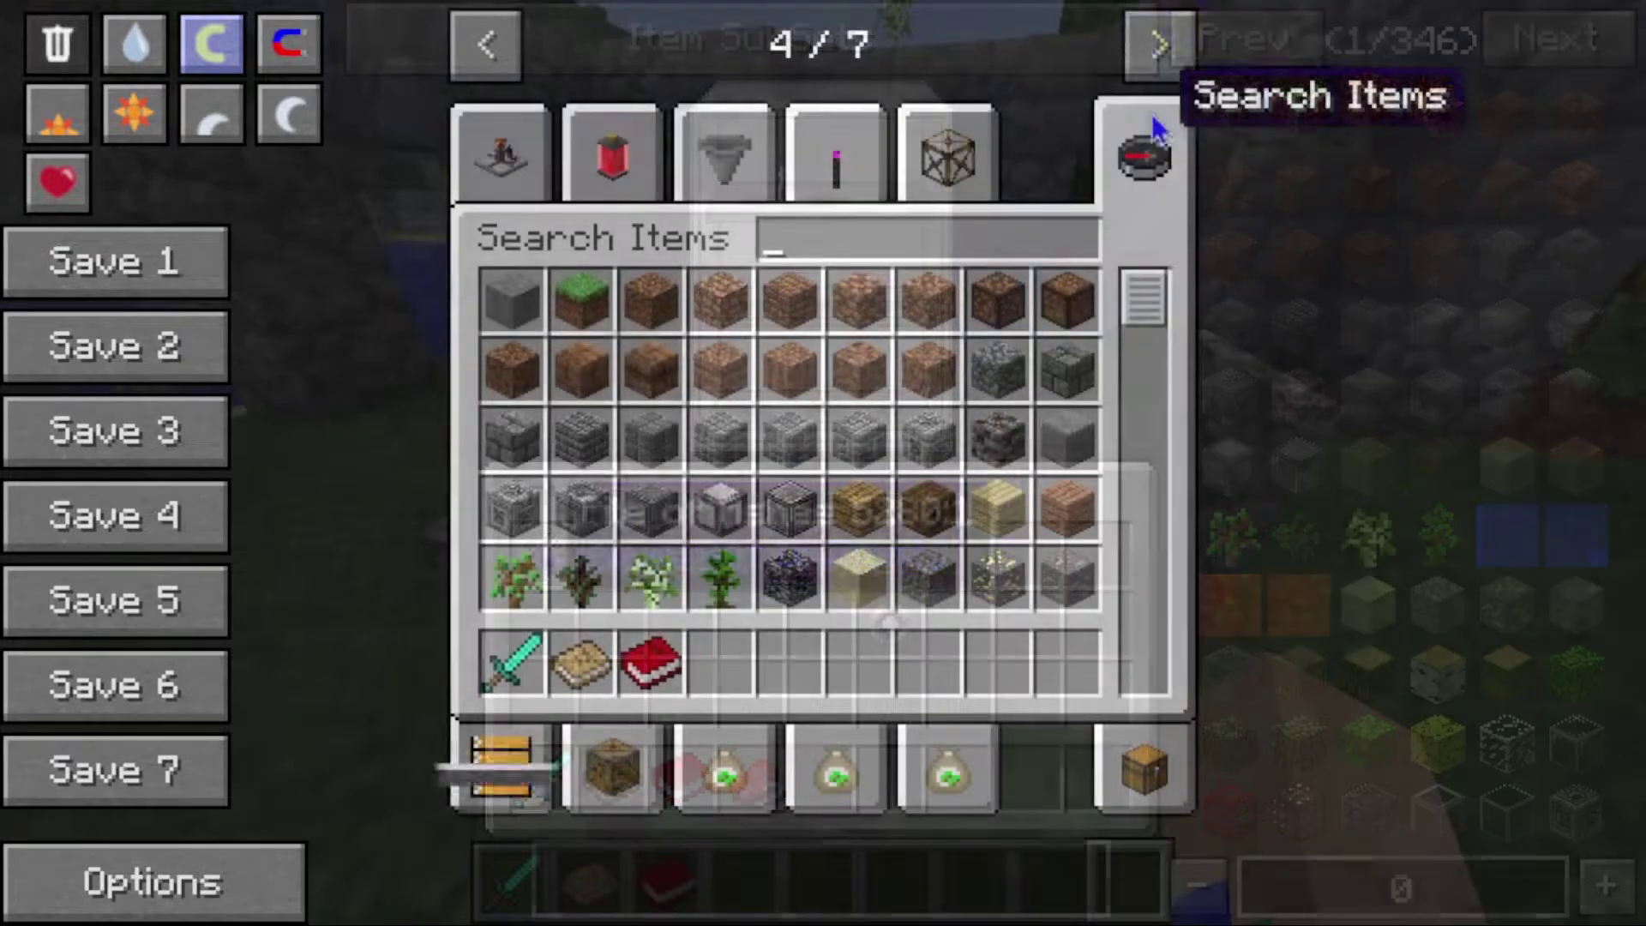
# Show the TConstruct Tools category on page 5 of the creative inventory.
pyautogui.click(1160, 45)
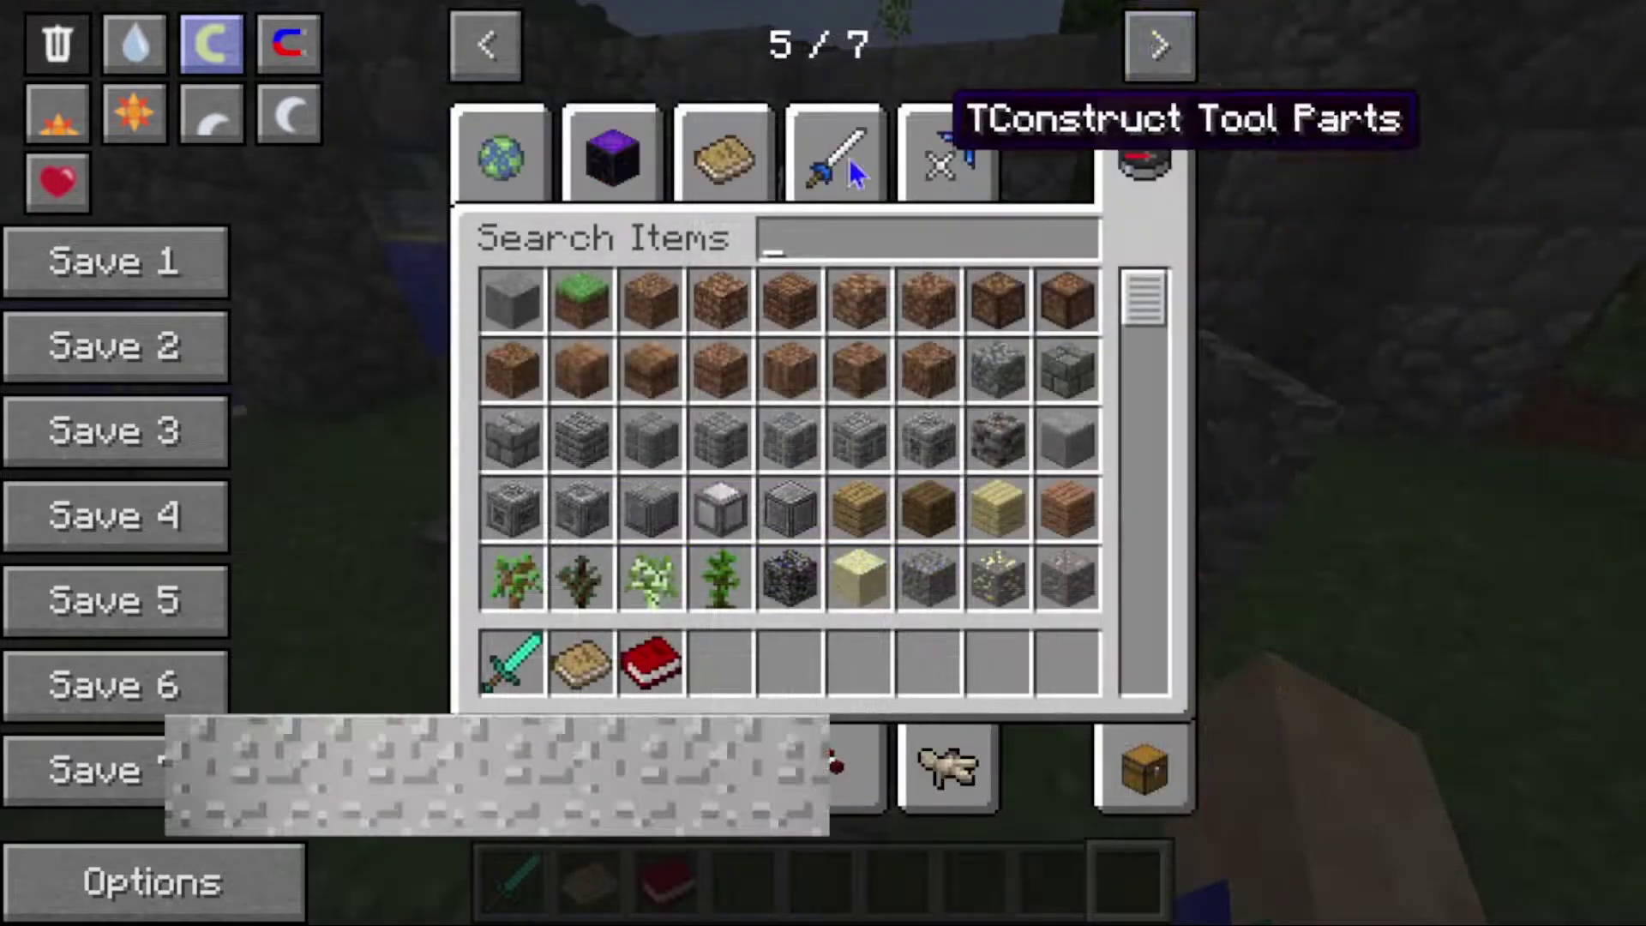
pyautogui.click(849, 159)
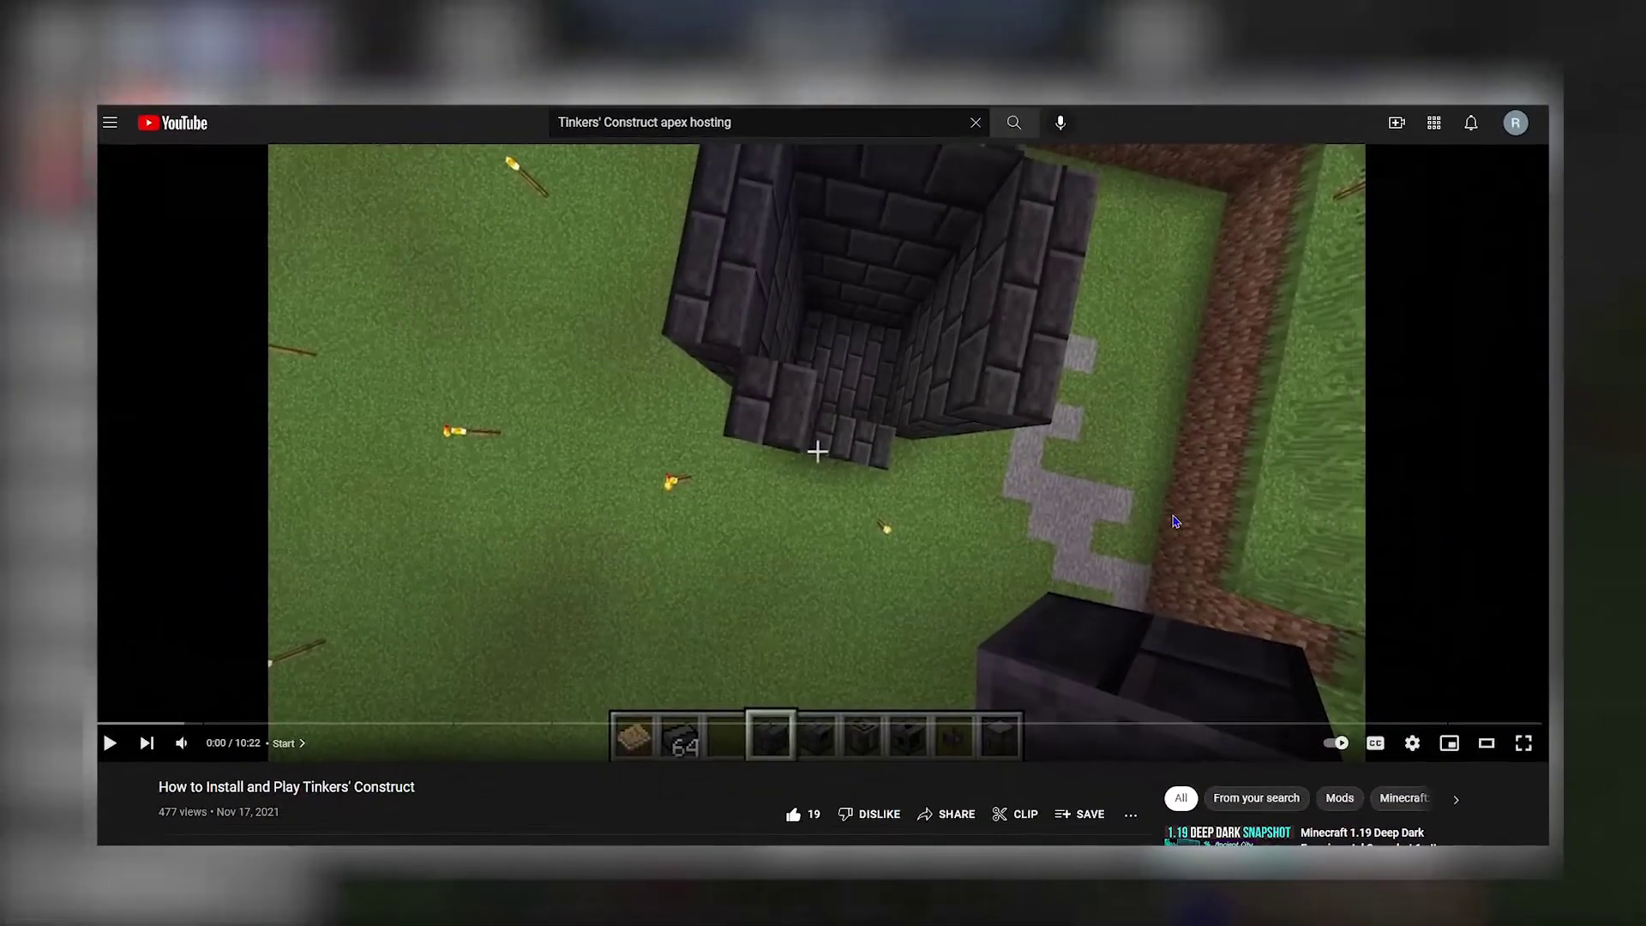
# Play the YouTube video "How to Install and Play Tinkers' Construct".
pyautogui.click(1175, 522)
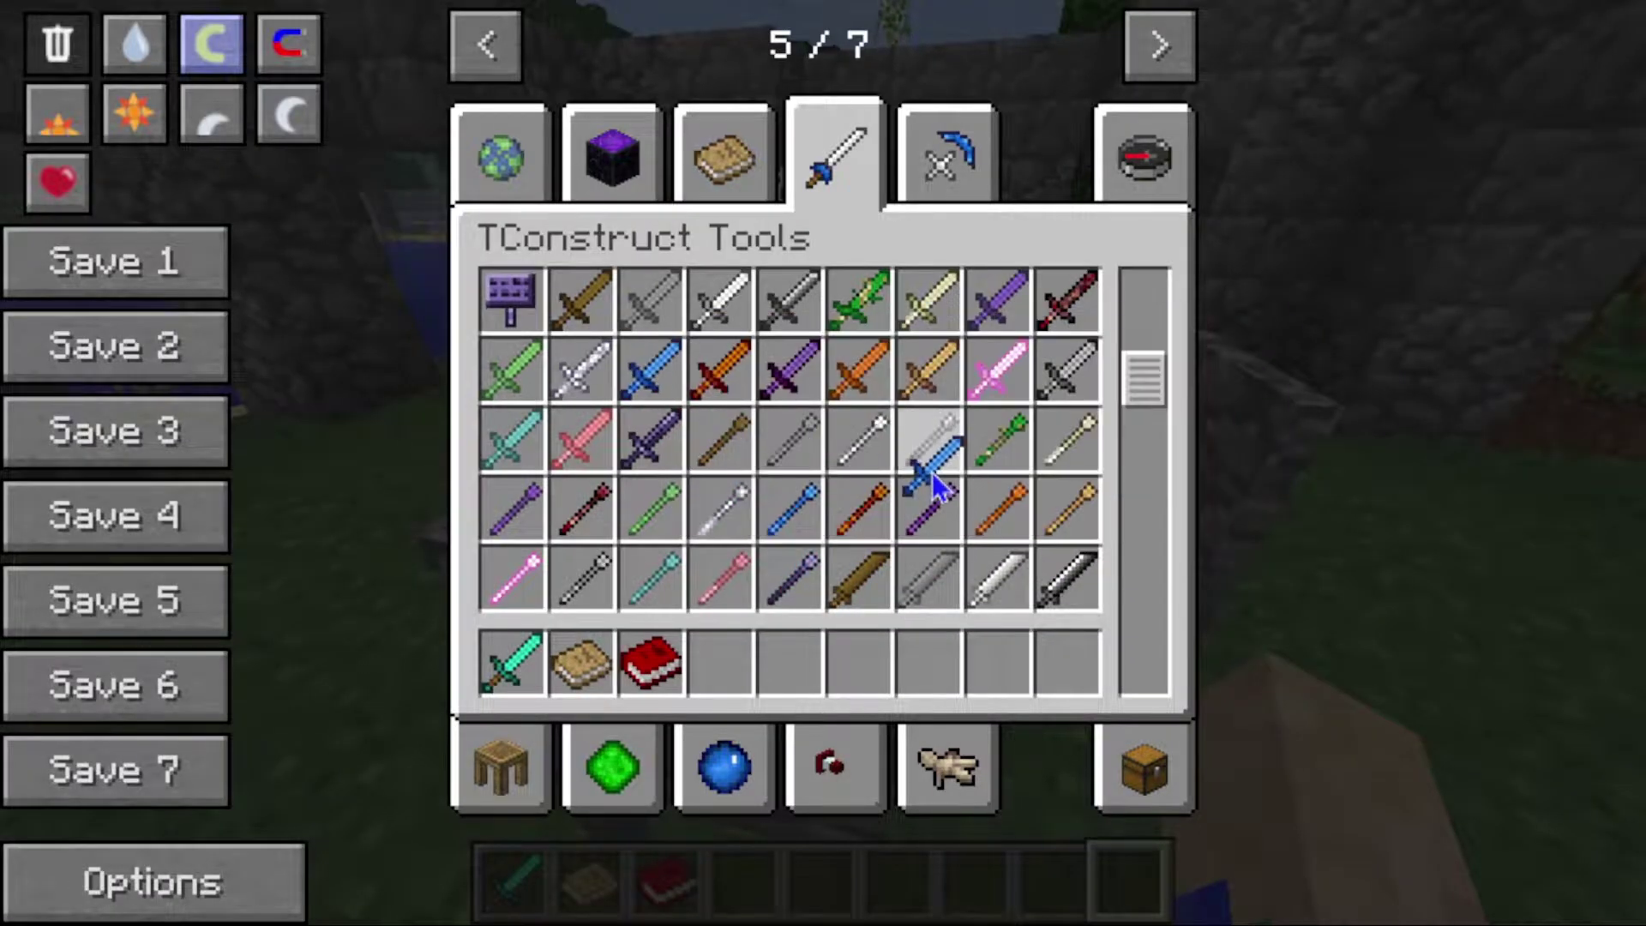
# In Minecraft, put the blue broadsword in the fourth hotbar slot, and place the Obsidian Broadsword there in its stead.
pyautogui.click(720, 665)
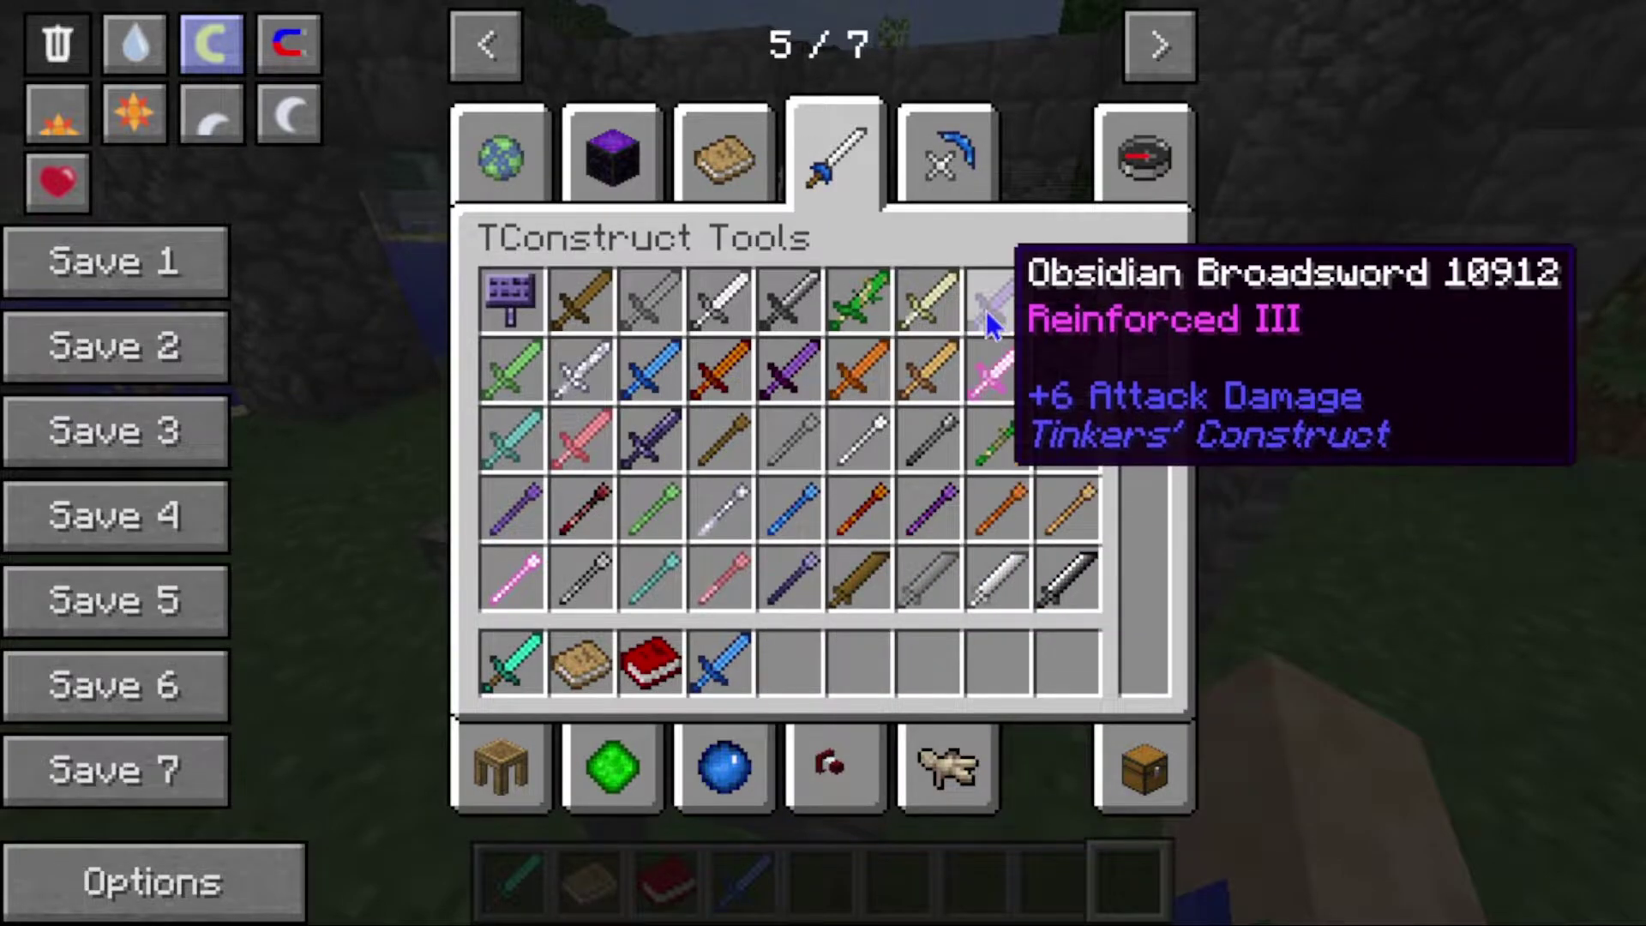
pyautogui.click(1000, 296)
pyautogui.click(720, 664)
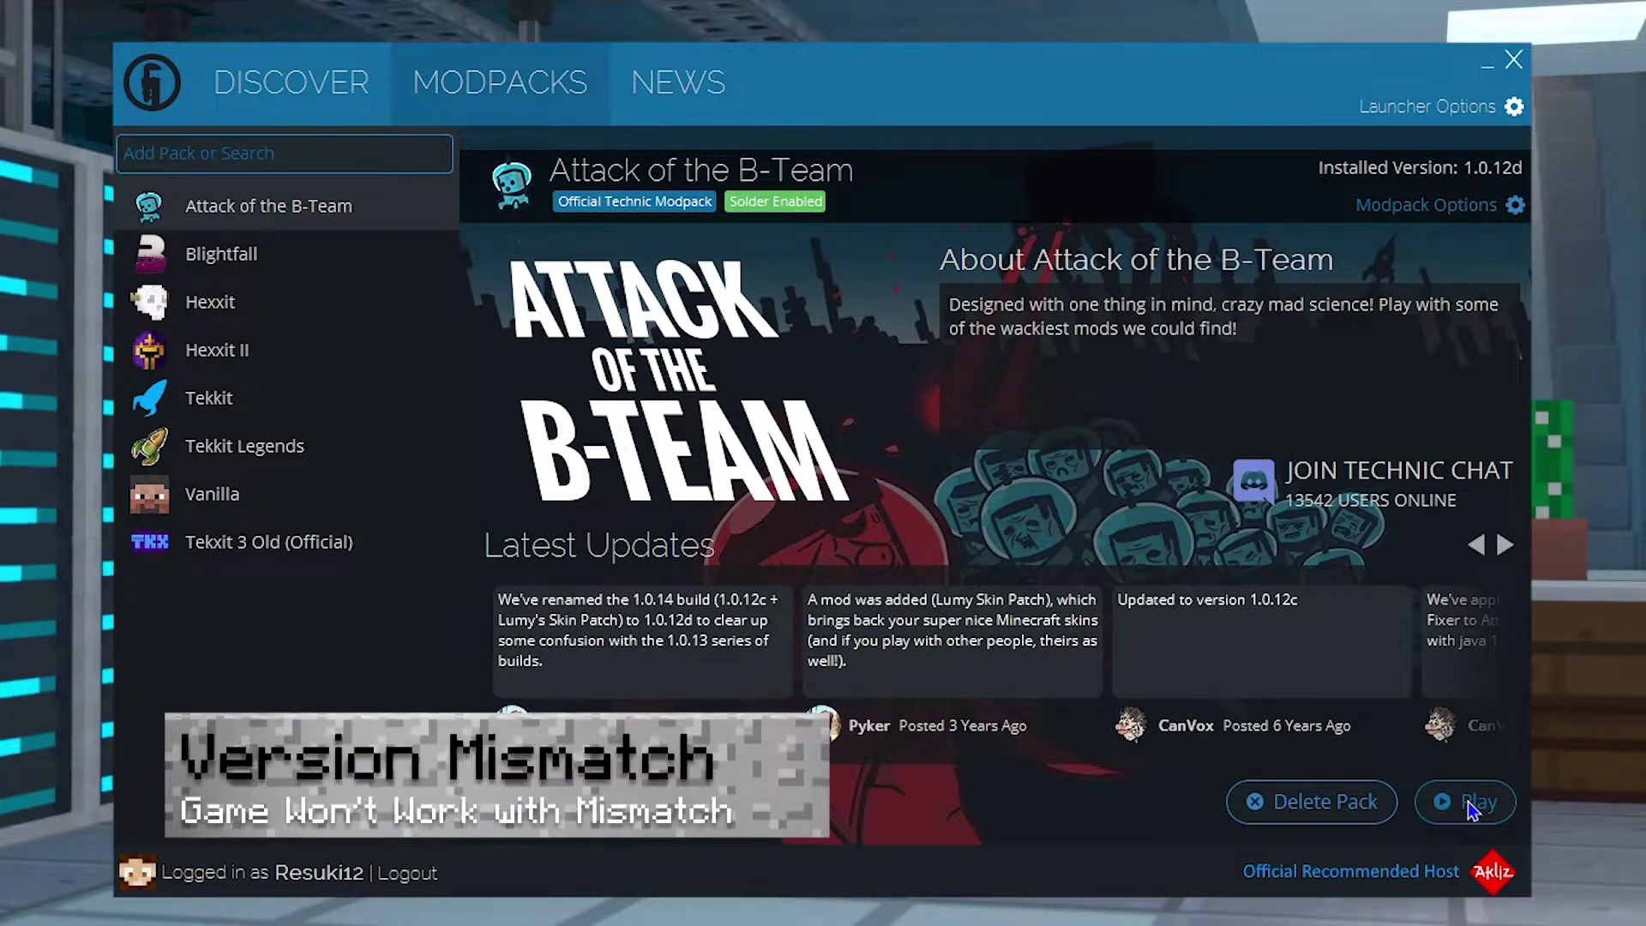
# Launch the Attack of the B-Team modpack from the Technic Launcher.
pyautogui.click(1472, 810)
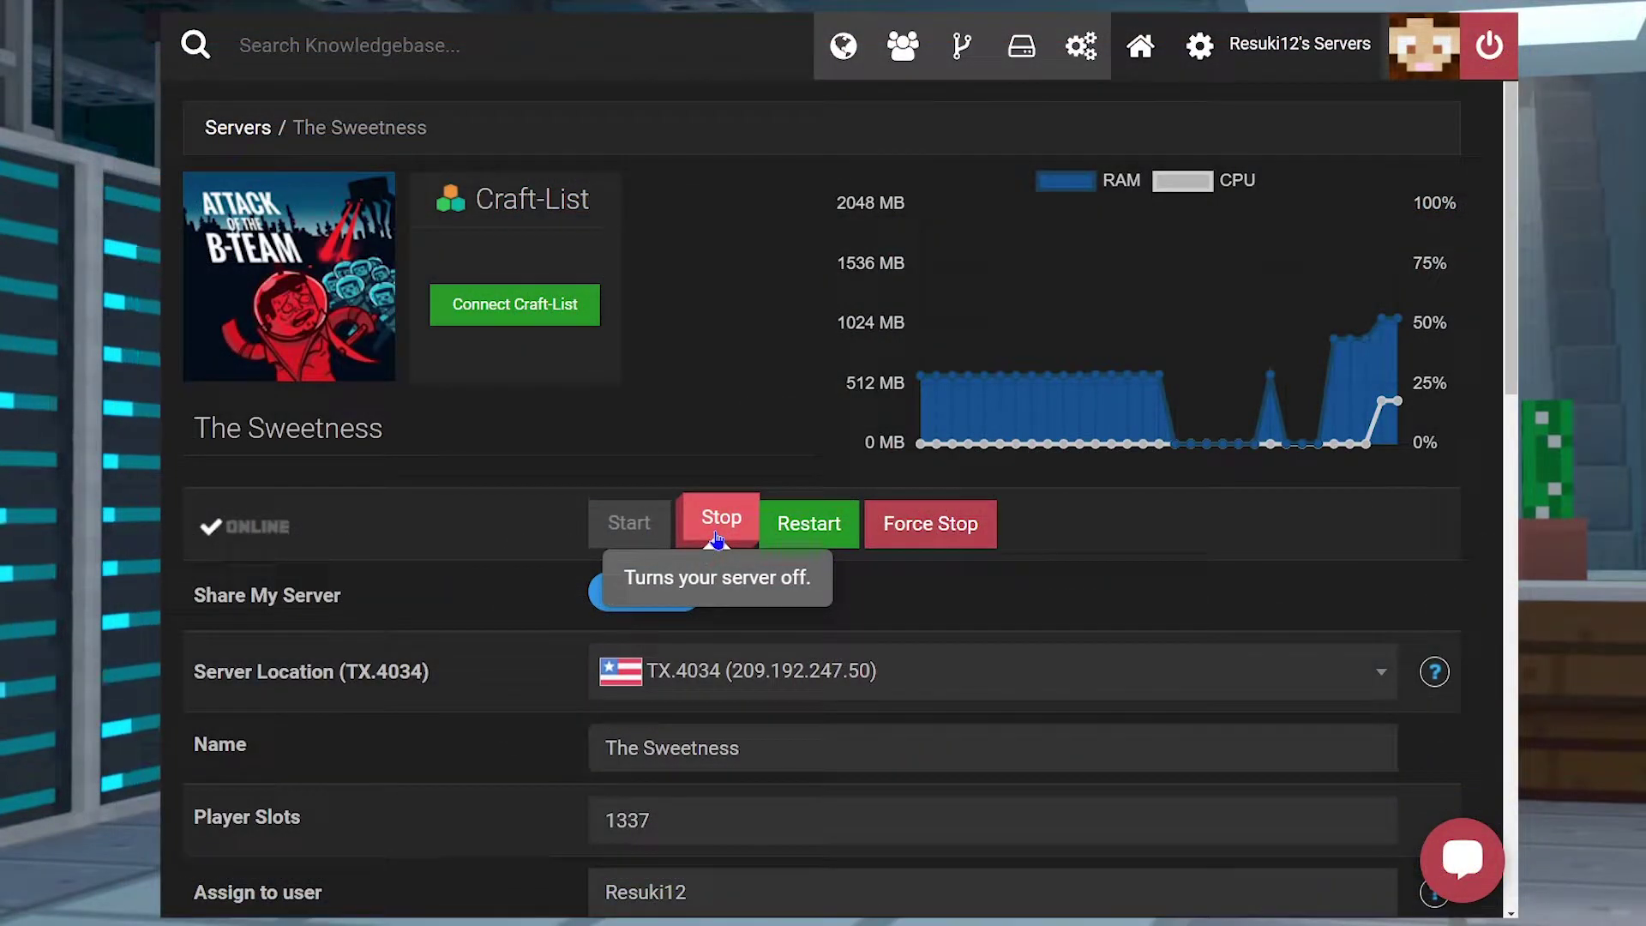
# Stop the Attack of the B-Team server in the Apex Hosting panel.
pyautogui.click(717, 533)
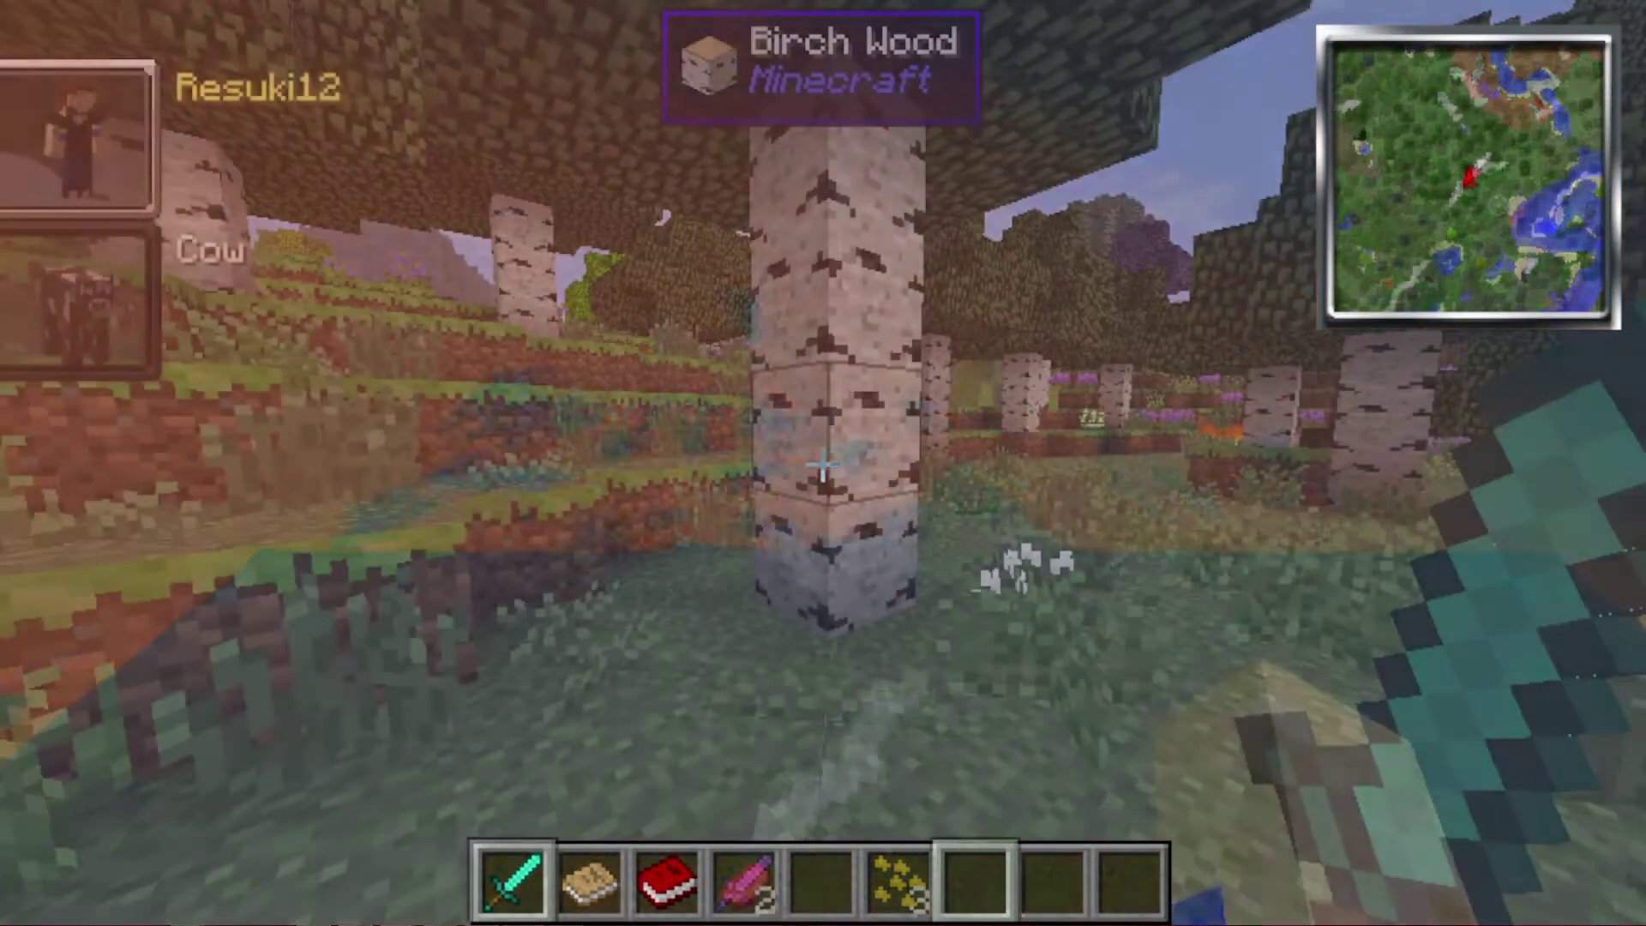
# In Minecraft, empty the dispenser into the inventory, taking the diamond, the twigs, the ring-shaped item and the ashes.
pyautogui.scroll(-4, 823, 463)
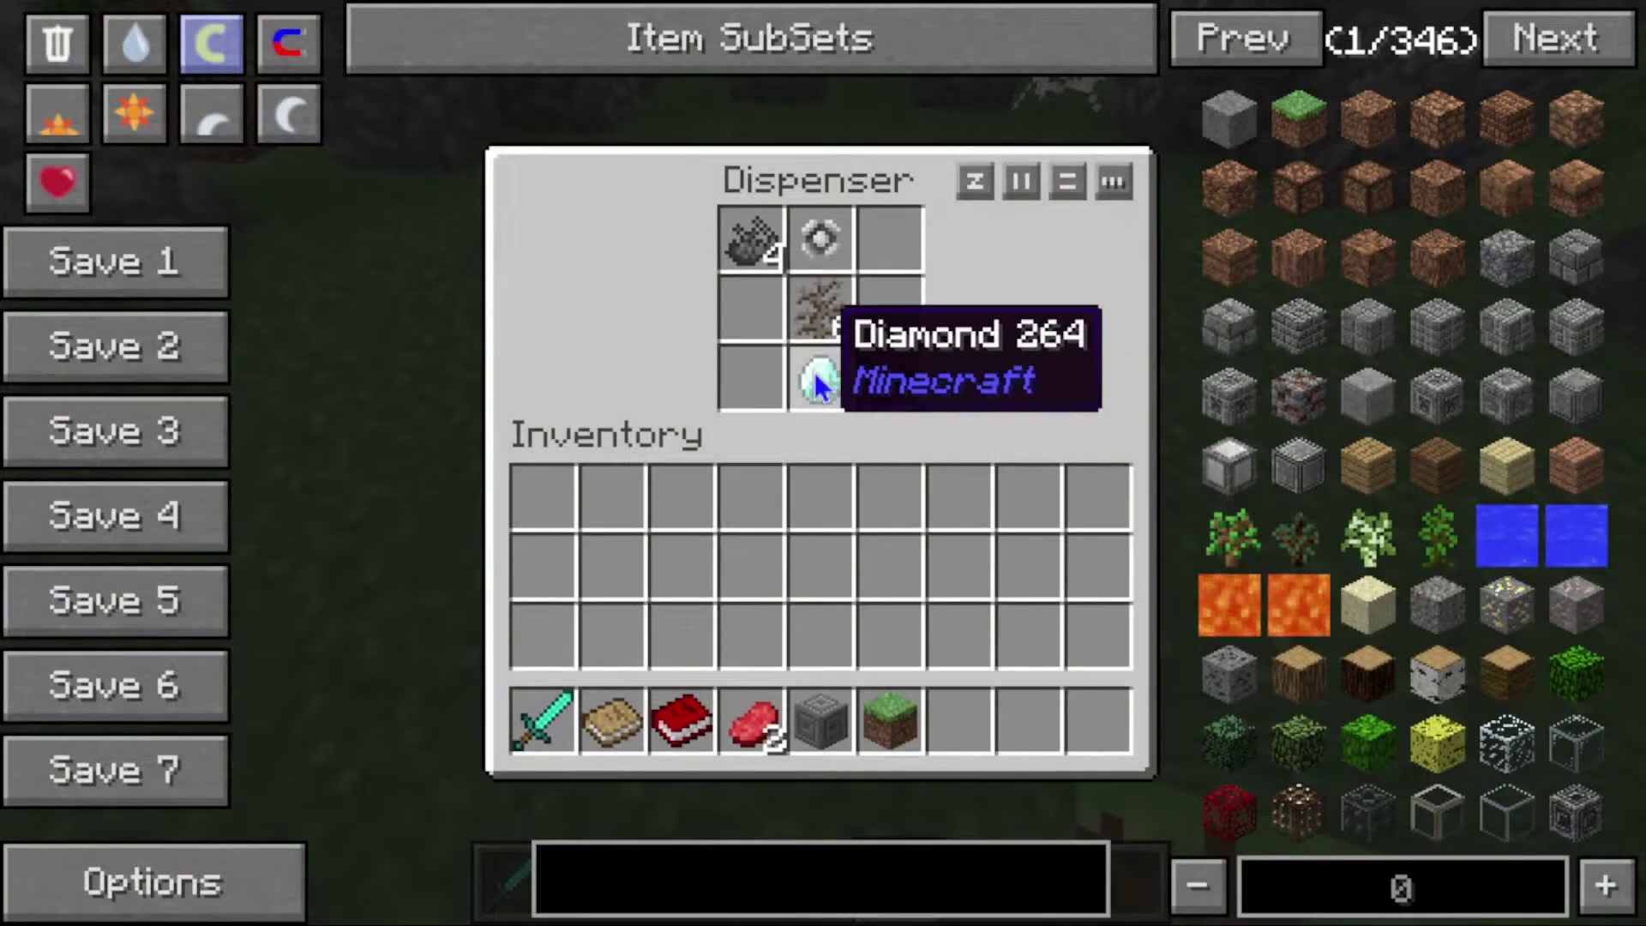
pyautogui.click(814, 372)
pyautogui.click(819, 489)
pyautogui.keyDown('shift'); pyautogui.click(819, 313); pyautogui.keyUp('shift')
pyautogui.keyDown('shift'); pyautogui.click(889, 377); pyautogui.keyUp('shift')
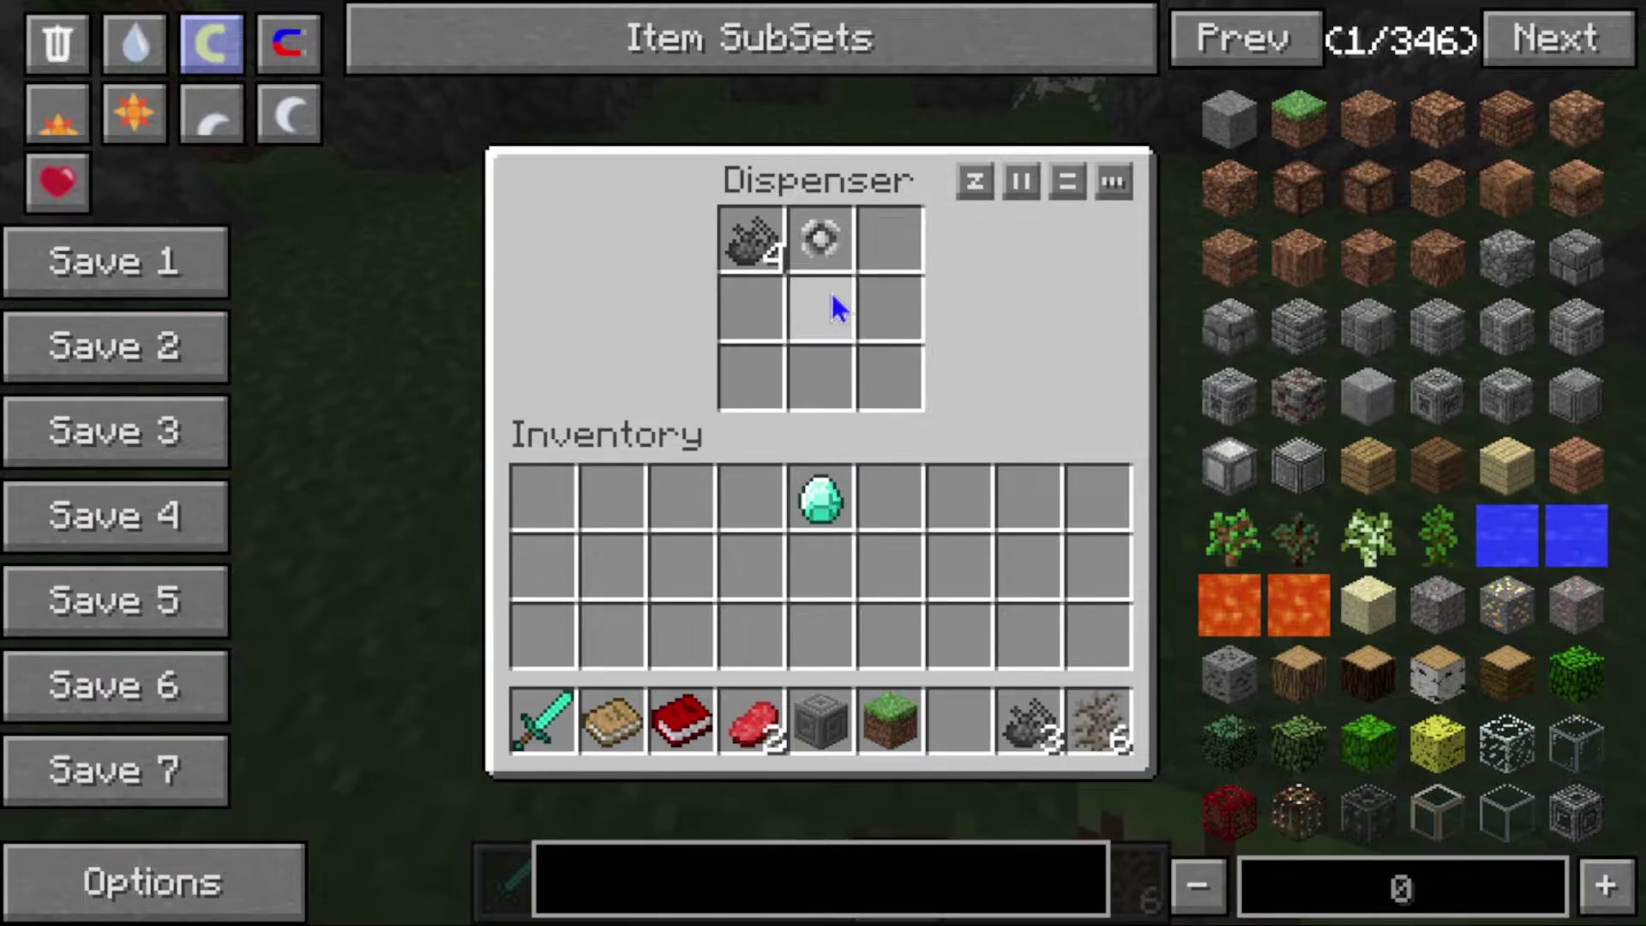
pyautogui.keyDown('shift'); pyautogui.click(819, 239); pyautogui.keyUp('shift')
pyautogui.keyDown('shift'); pyautogui.click(751, 240); pyautogui.keyUp('shift')
pyautogui.press('e')
# Move the ring-shaped item, ashes, twigs, grass block and stone block from the hotbar into the main inventory.
pyautogui.press('e')
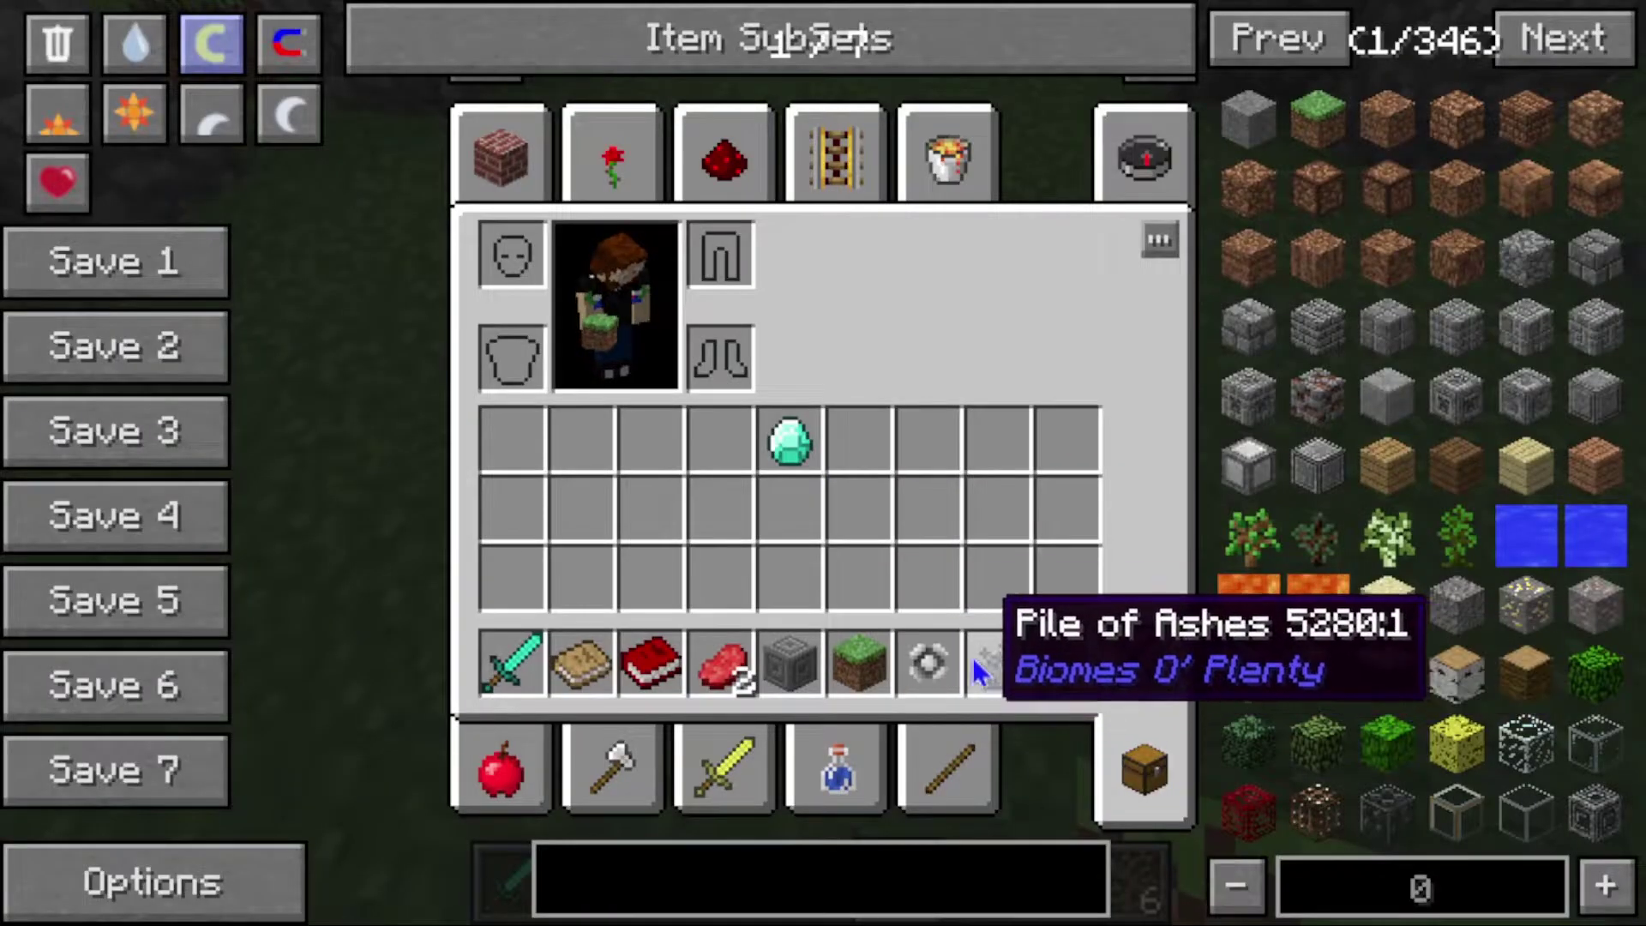
pyautogui.click(928, 663)
pyautogui.click(881, 480)
pyautogui.keyDown('shift'); pyautogui.click(999, 663); pyautogui.keyUp('shift')
pyautogui.keyDown('shift'); pyautogui.click(1067, 663); pyautogui.keyUp('shift')
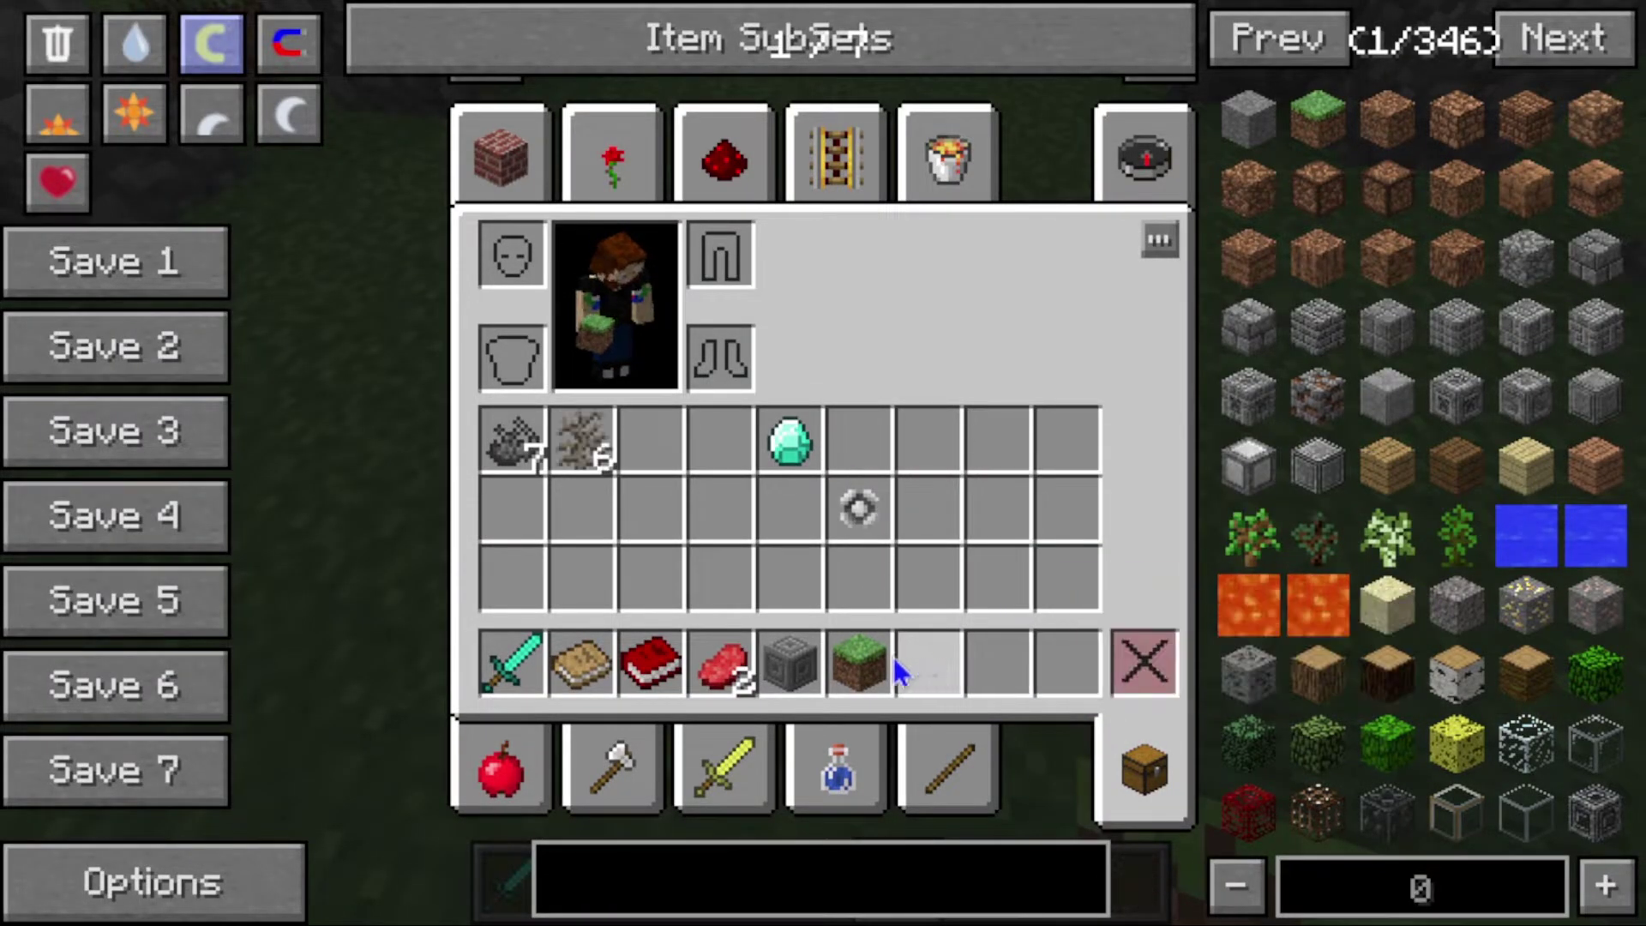
pyautogui.keyDown('shift'); pyautogui.click(860, 663); pyautogui.keyUp('shift')
pyautogui.keyDown('shift'); pyautogui.click(790, 663); pyautogui.keyUp('shift')
pyautogui.press('e')
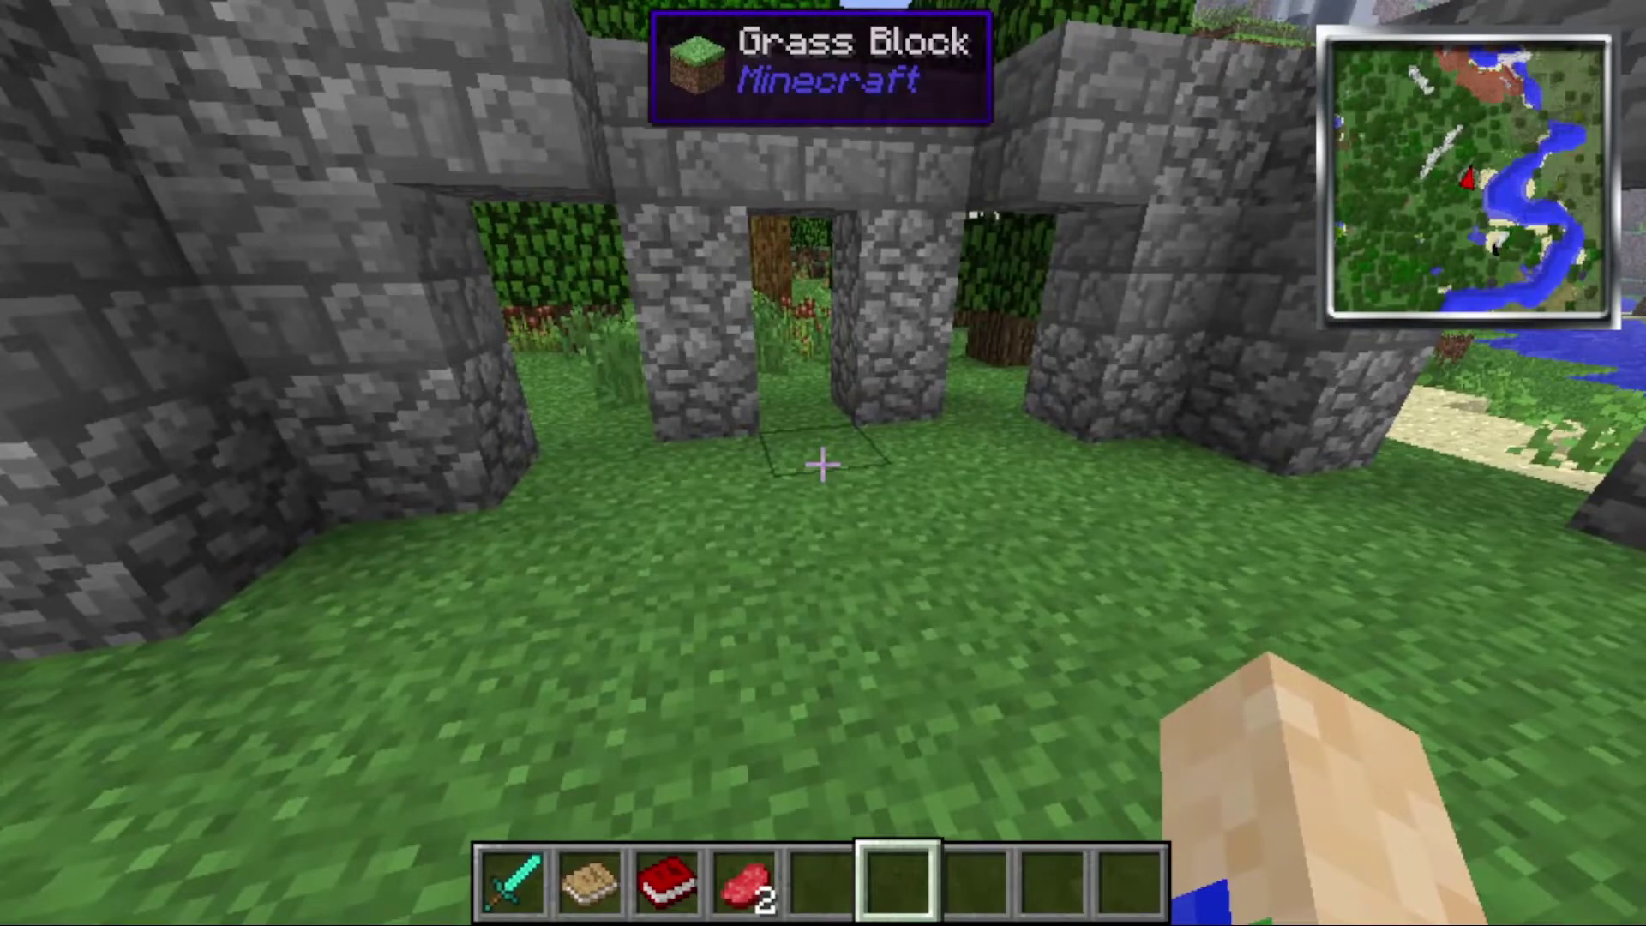
# Open the item search of the creative inventory.
pyautogui.press('e')
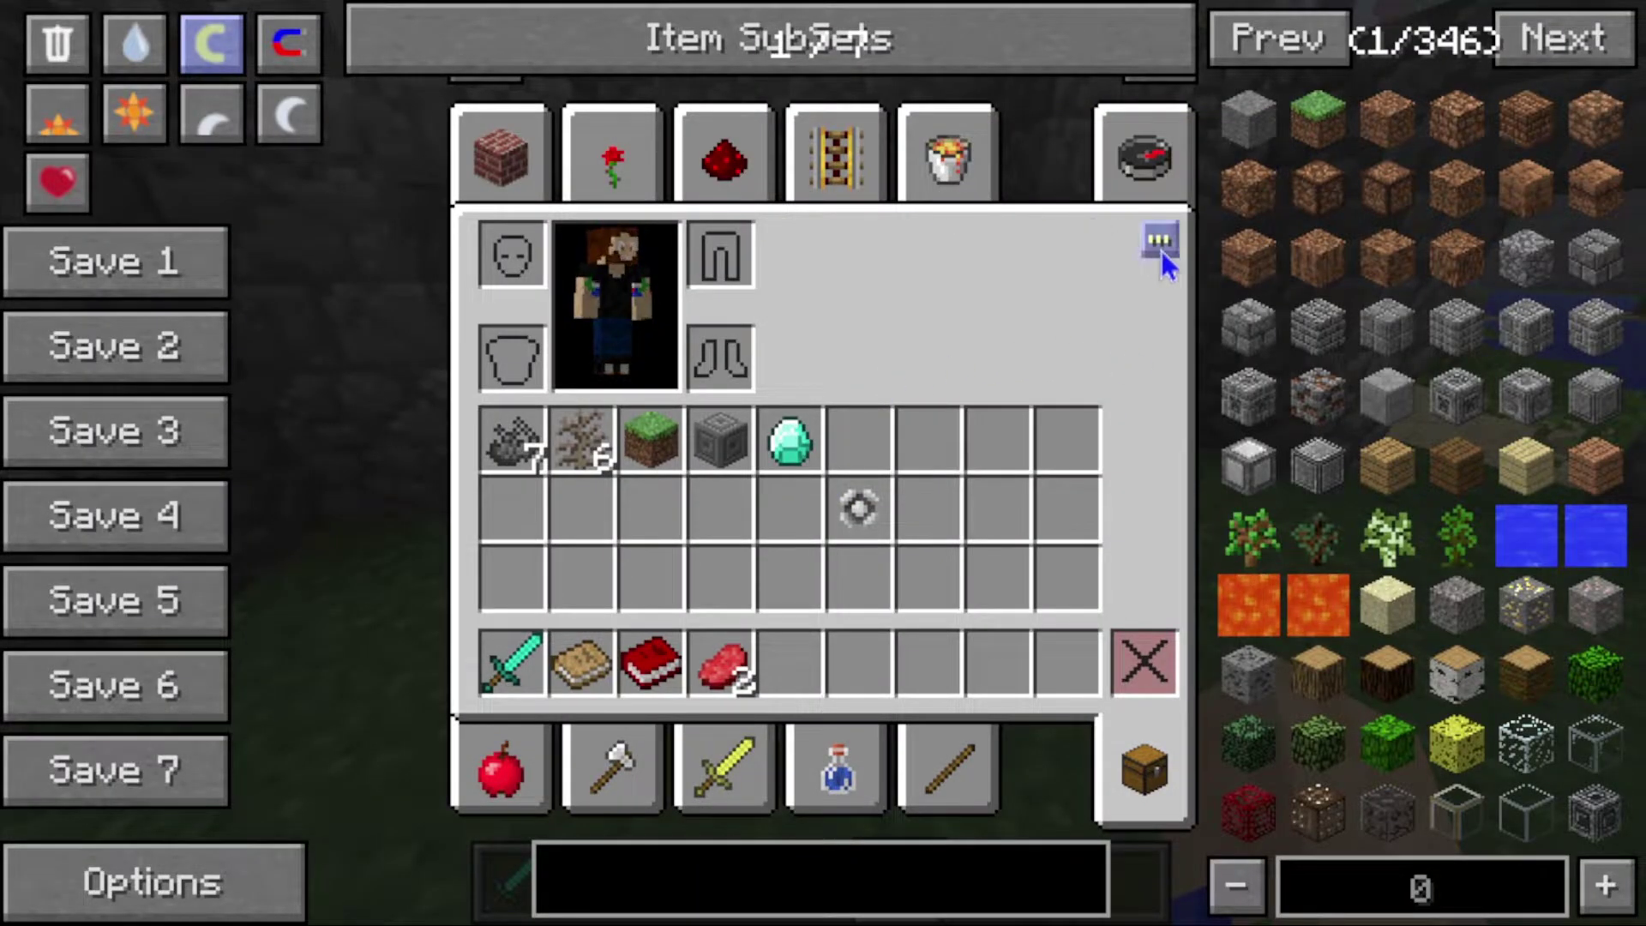
pyautogui.click(1149, 147)
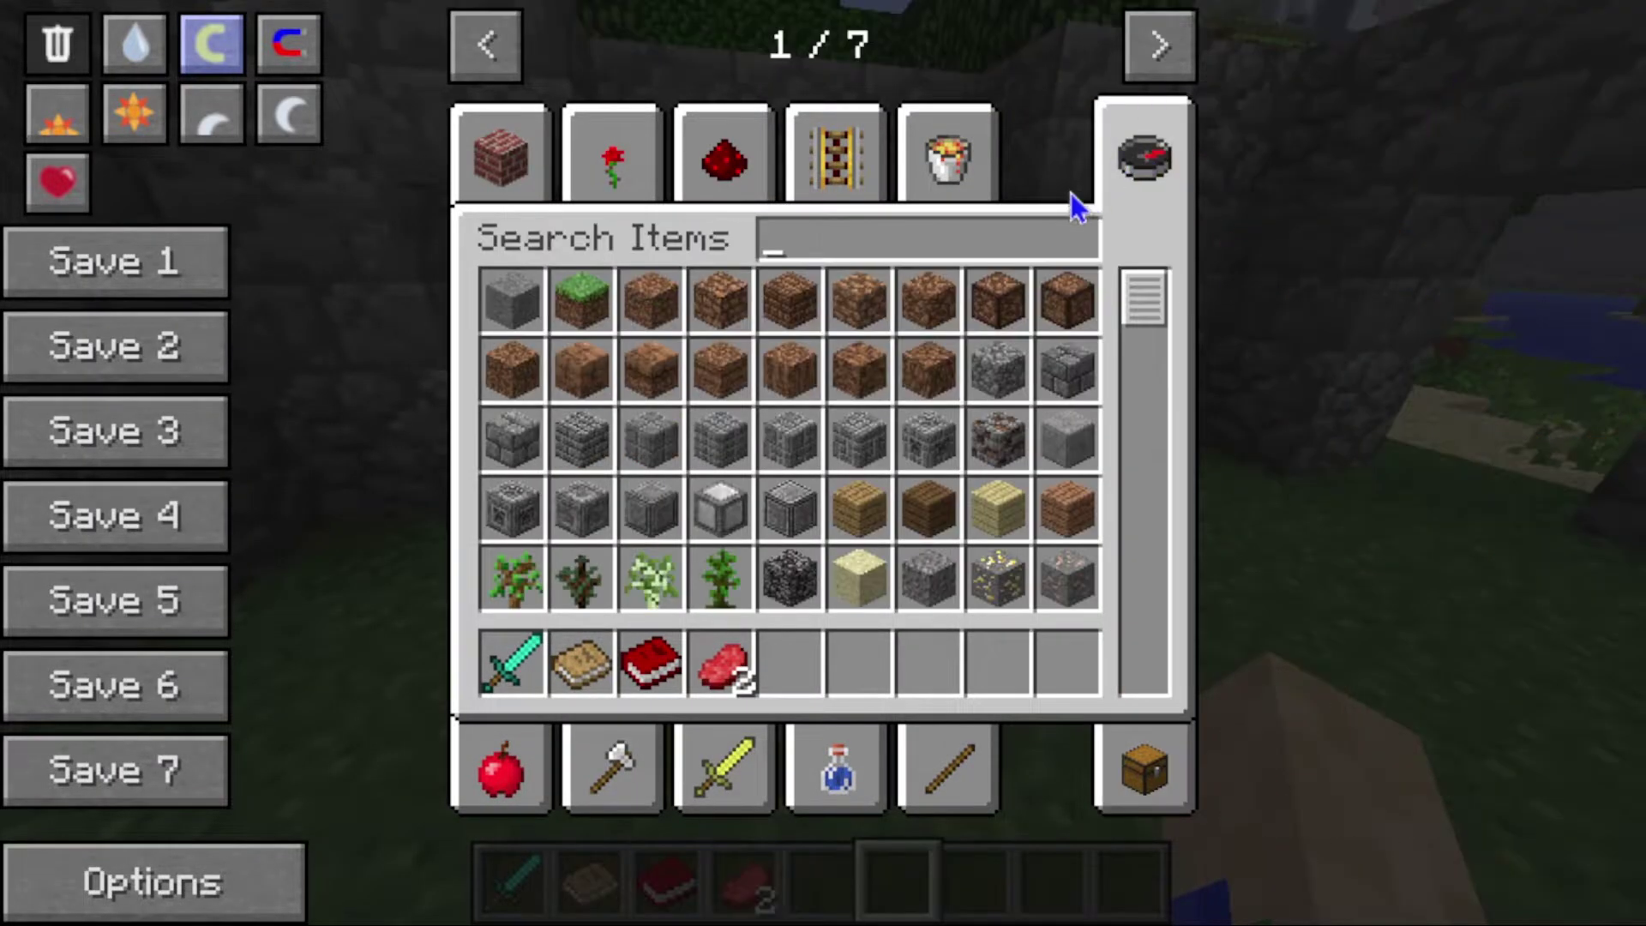